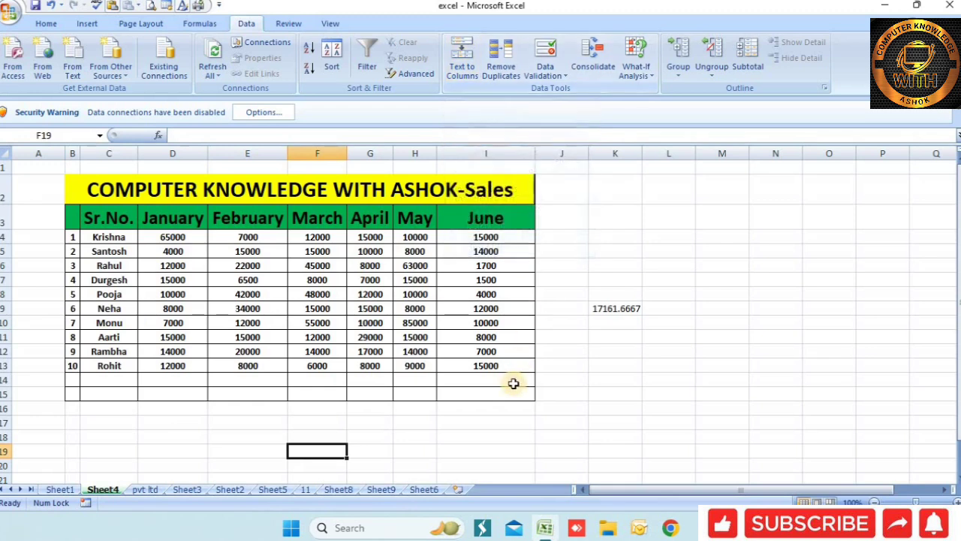
# Switch to Sheet6 and select cell B9 holding the combined headings.
pyautogui.click(502, 409)
pyautogui.click(442, 489)
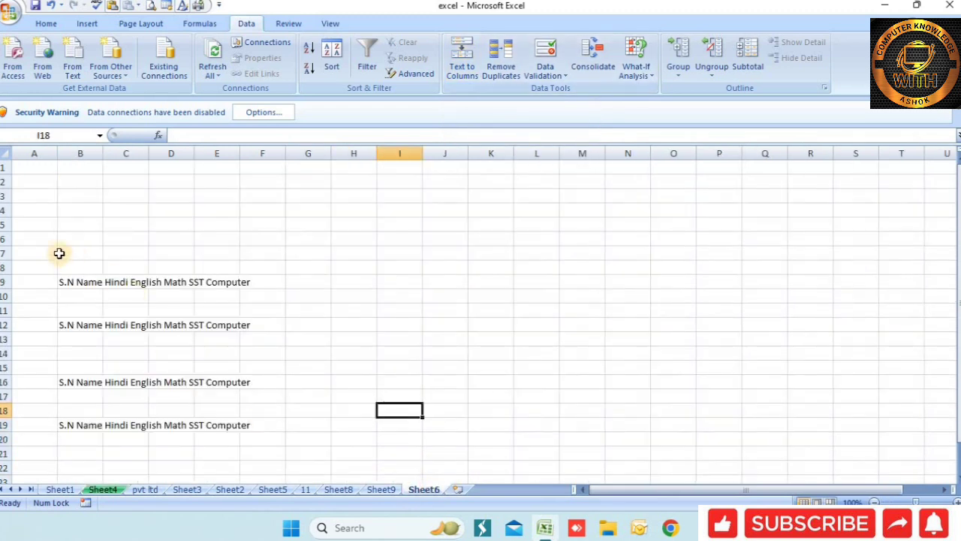
pyautogui.moveTo(60, 253); pyautogui.dragTo(267, 434)
pyautogui.click(395, 396)
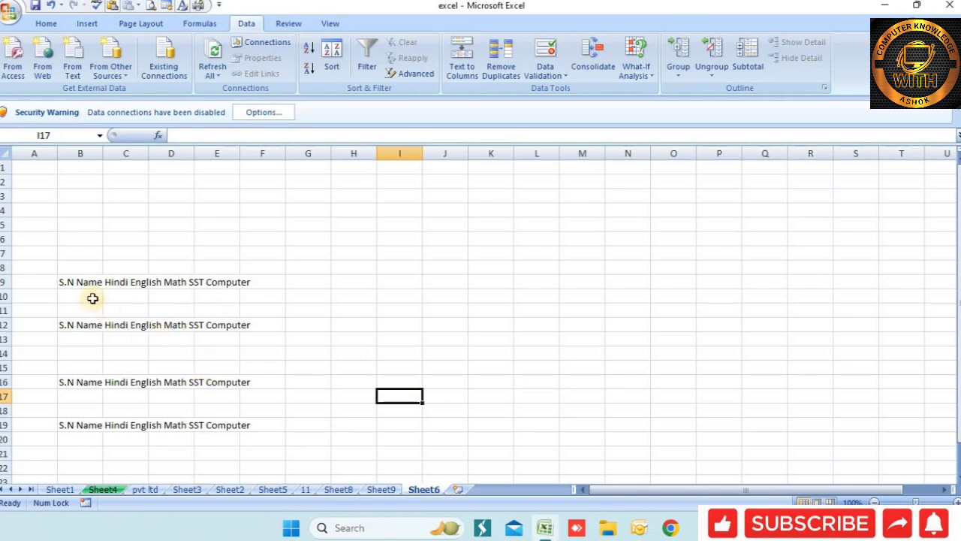
pyautogui.moveTo(73, 270); pyautogui.dragTo(179, 336)
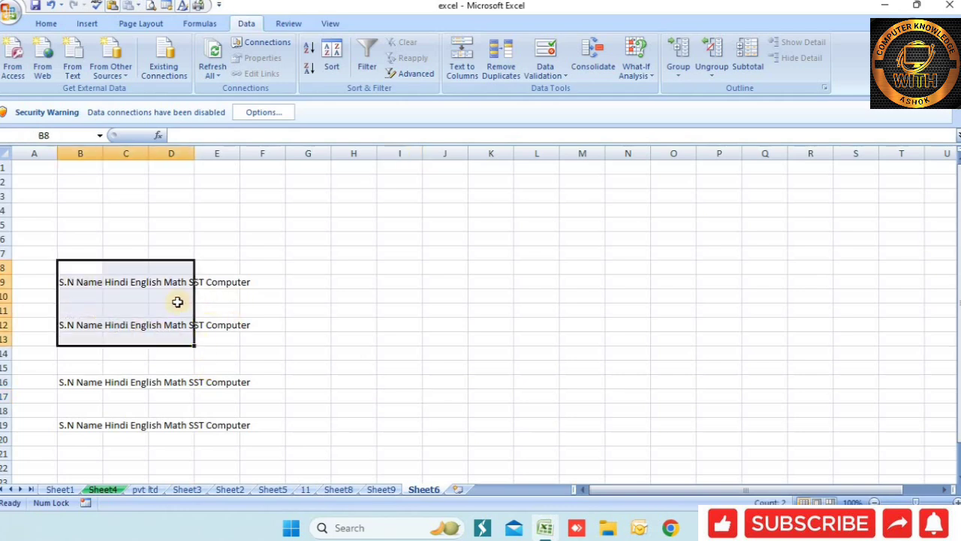
pyautogui.moveTo(180, 299); pyautogui.dragTo(207, 297)
pyautogui.click(75, 281)
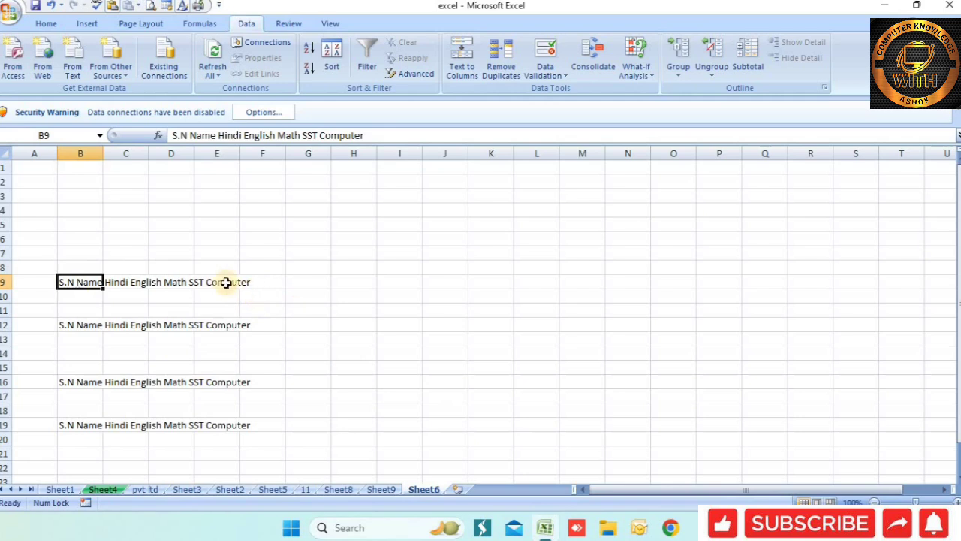
# Auto-fit column B to the width of the combined heading text.
pyautogui.doubleClick(103, 154)
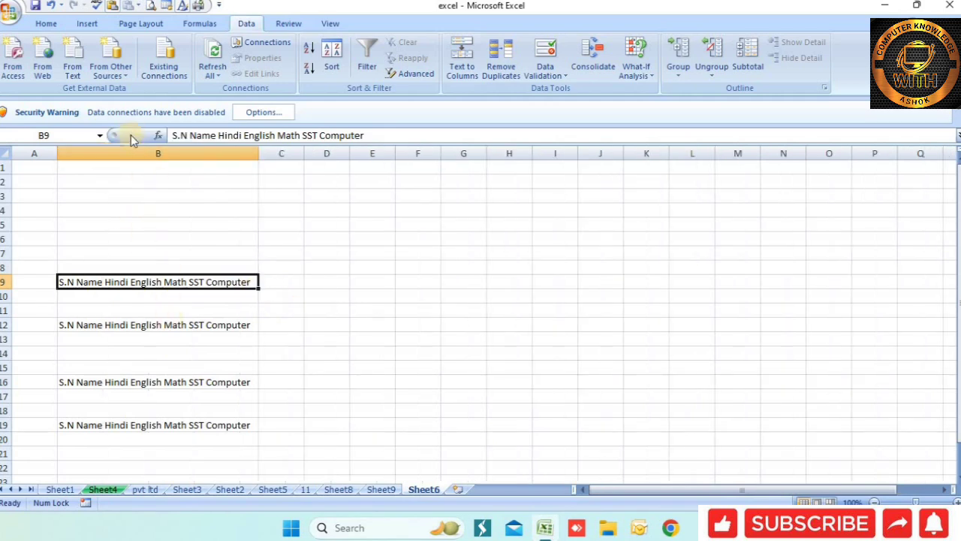
pyautogui.moveTo(141, 183); pyautogui.dragTo(137, 441)
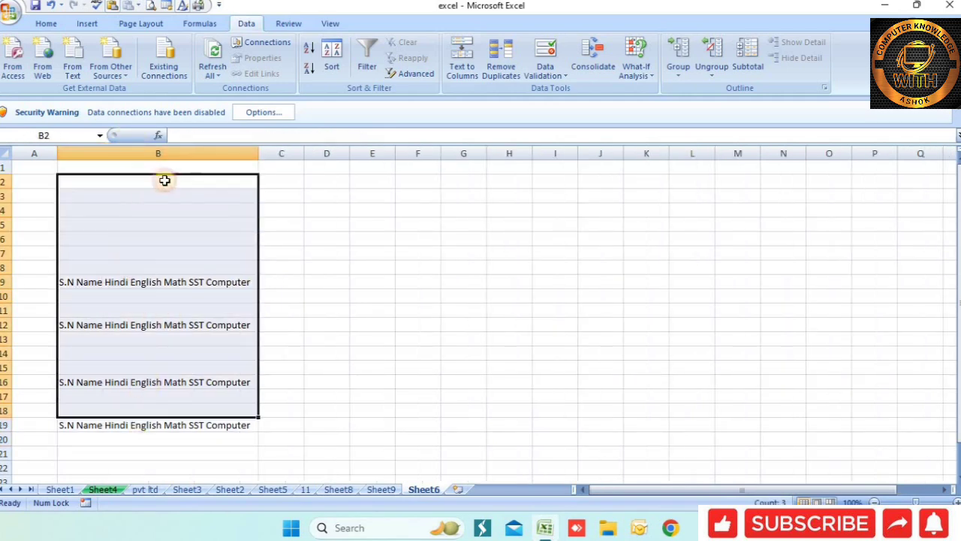
pyautogui.click(180, 153)
# Move the cell range B4:B22 down three rows so that it starts at B7.
pyautogui.moveTo(189, 208); pyautogui.dragTo(205, 466)
pyautogui.moveTo(144, 204); pyautogui.dragTo(173, 255)
pyautogui.scroll(-5, 188, 241)
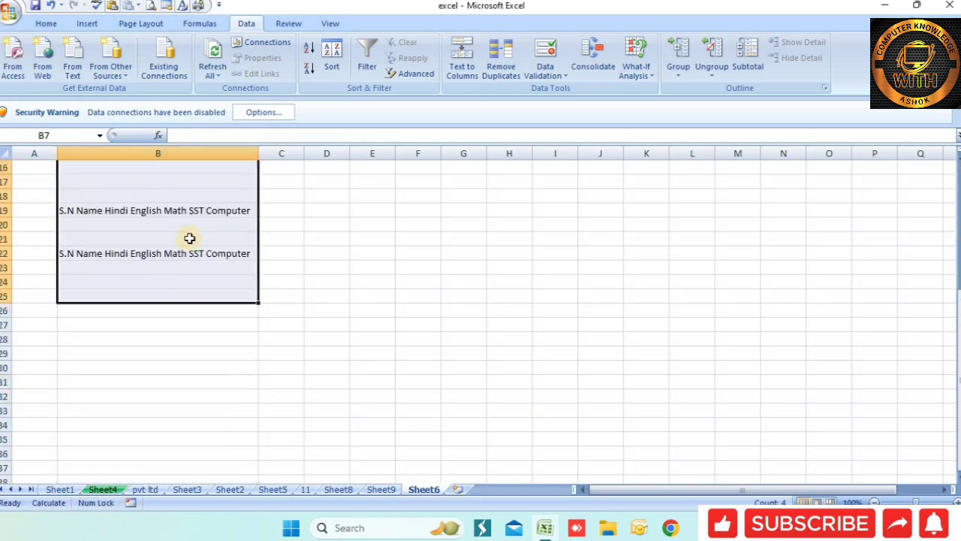
pyautogui.scroll(5, 199, 240)
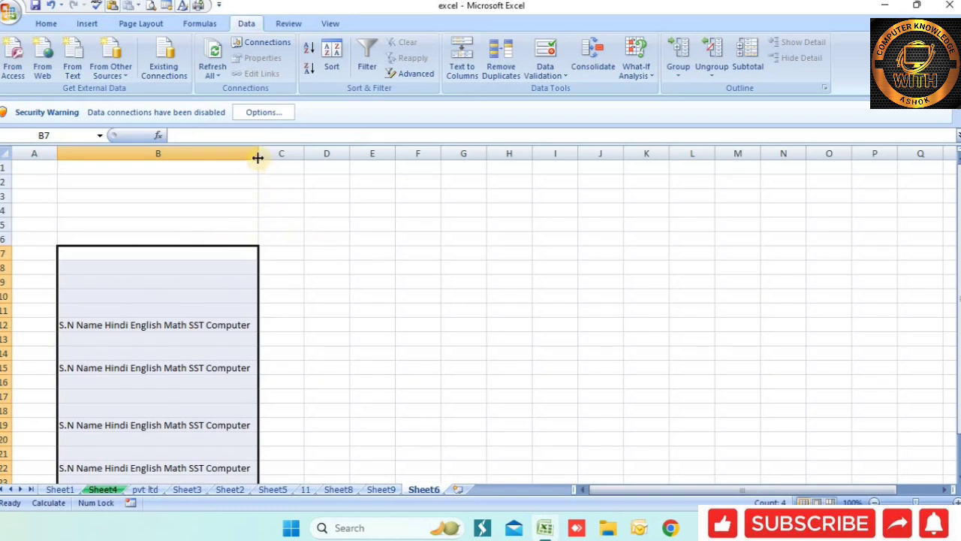
# Narrow column B to only slightly wider than the neighbouring default-width columns.
pyautogui.moveTo(257, 158); pyautogui.dragTo(118, 154)
pyautogui.scroll(-2, 144, 263)
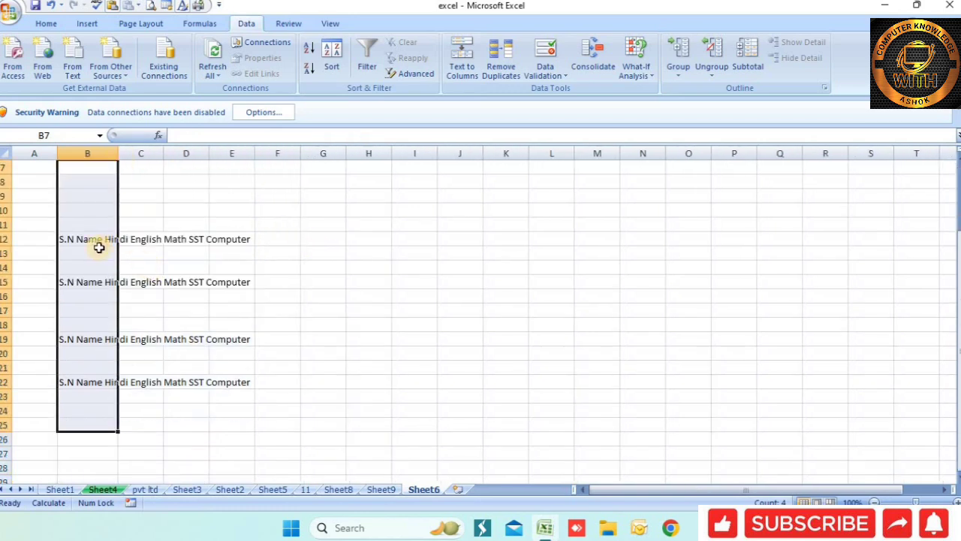
pyautogui.scroll(1, 88, 277)
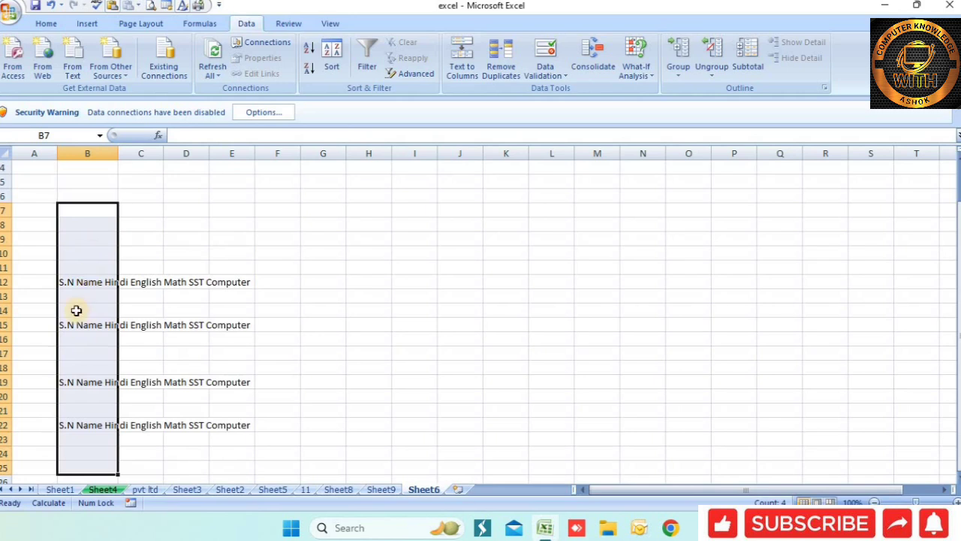
pyautogui.scroll(1, 78, 286)
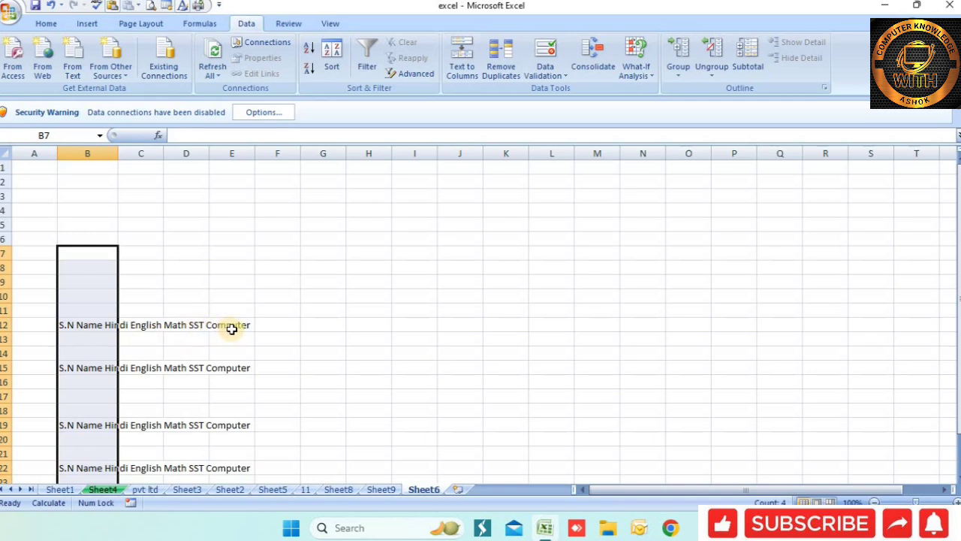
# Run Text to Columns on the whole of column B as fixed width, keeping the suggested column breaks.
pyautogui.click(166, 297)
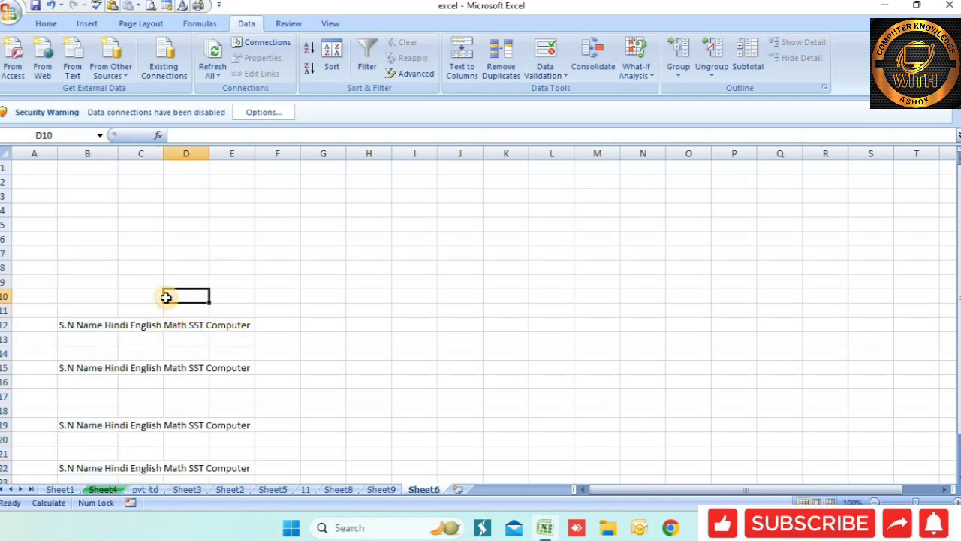
pyautogui.click(98, 152)
pyautogui.click(93, 310)
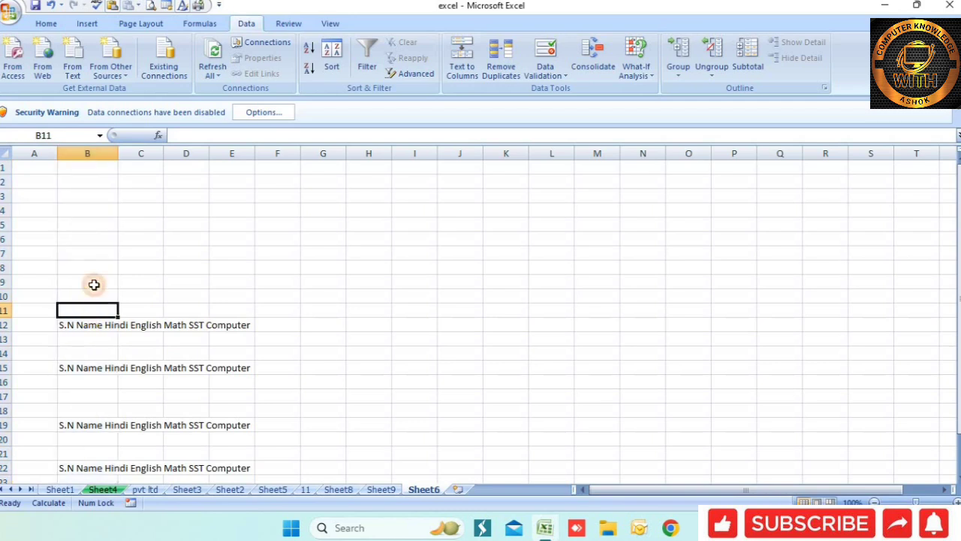
pyautogui.click(90, 153)
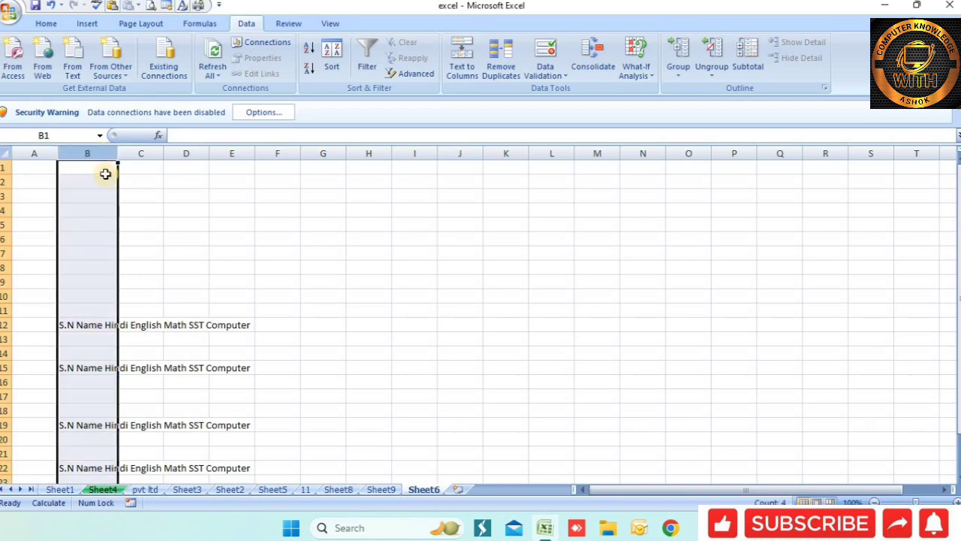
pyautogui.click(103, 181)
pyautogui.click(105, 153)
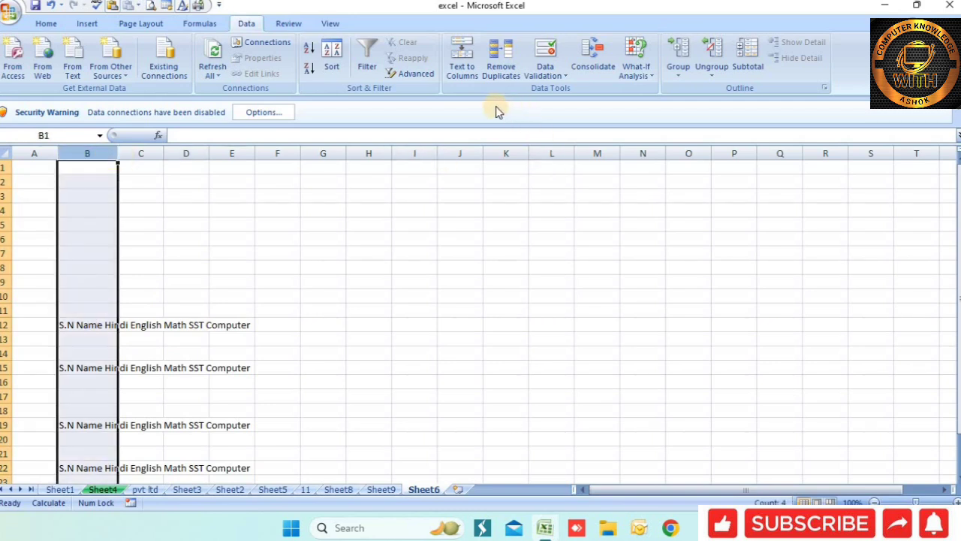
pyautogui.click(465, 71)
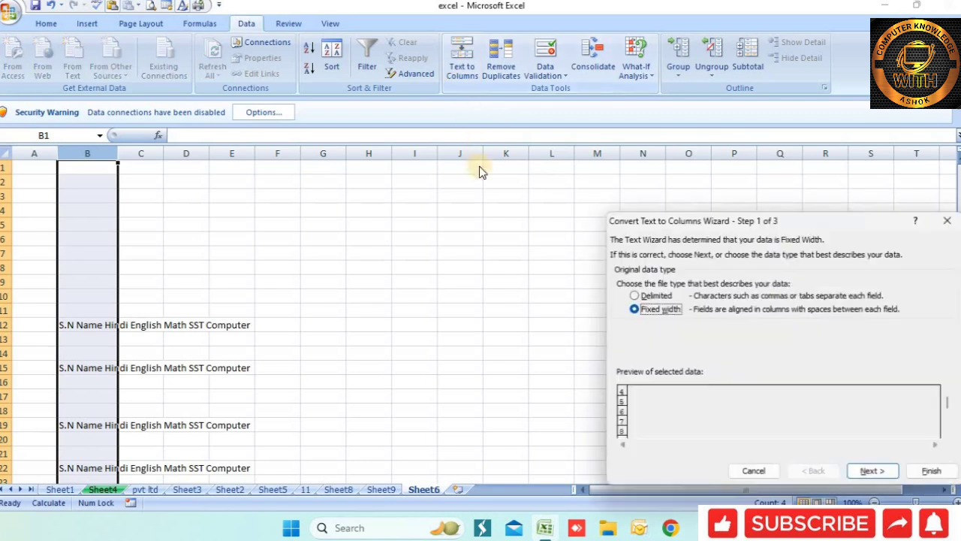
pyautogui.moveTo(697, 226); pyautogui.dragTo(413, 186)
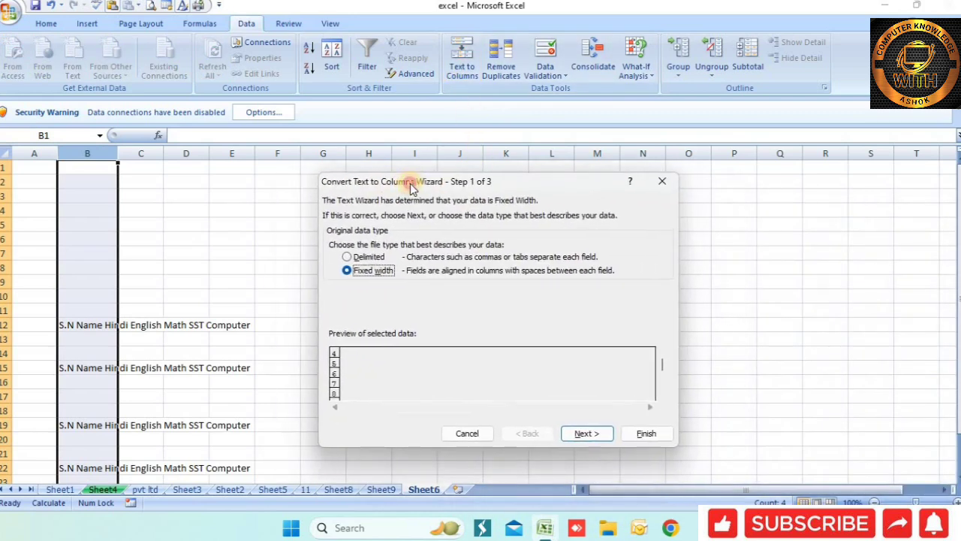
pyautogui.click(589, 434)
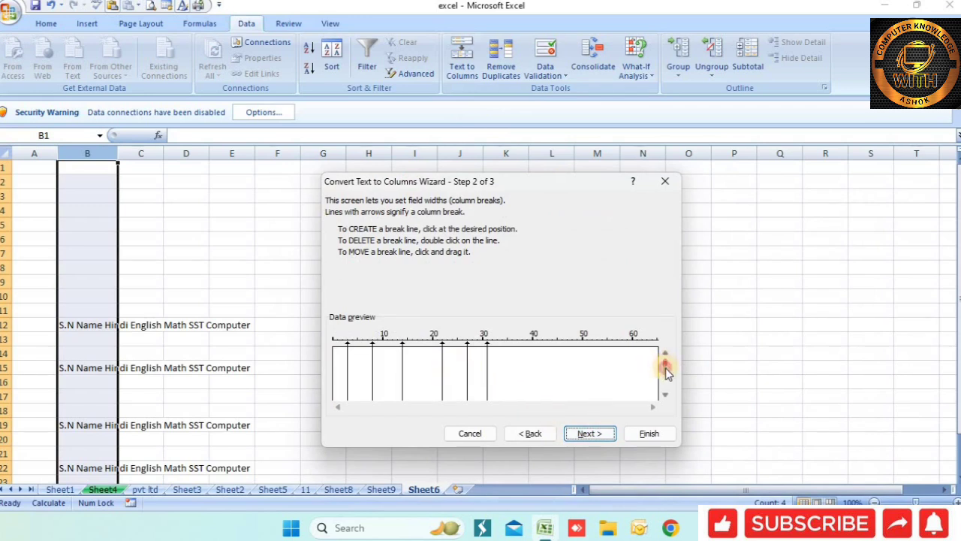
pyautogui.moveTo(667, 369); pyautogui.dragTo(663, 387)
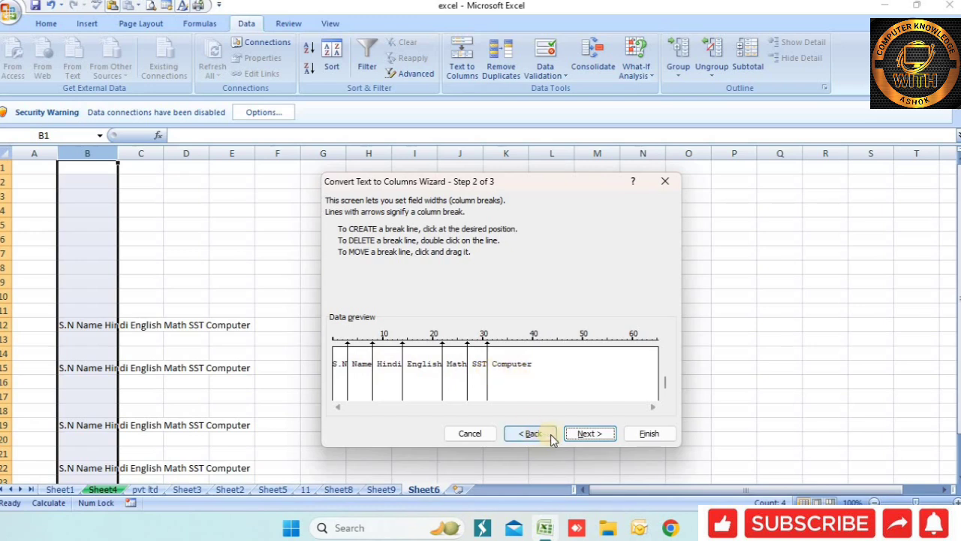
pyautogui.click(584, 434)
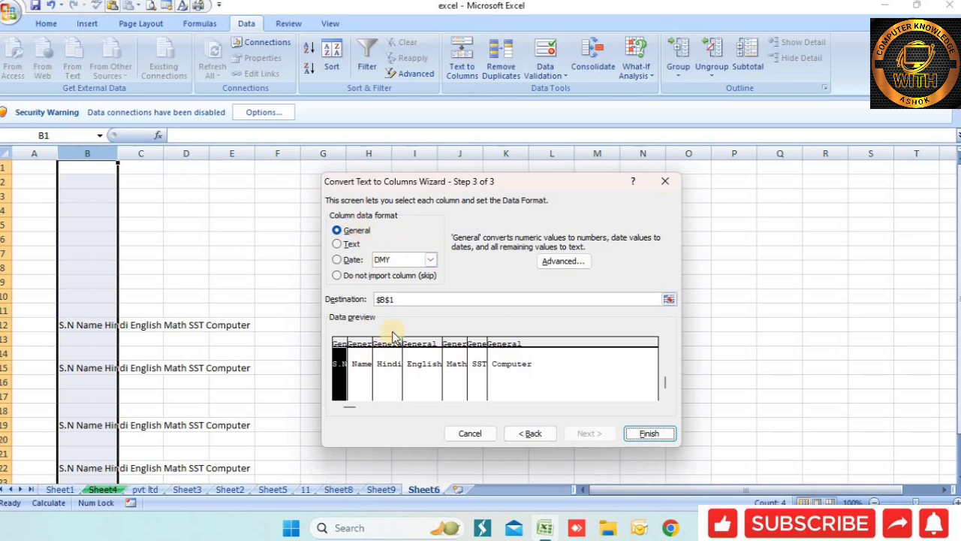
# Set the destination of the split data to cell $F$4 with General format and finish the conversion.
pyautogui.click(415, 301)
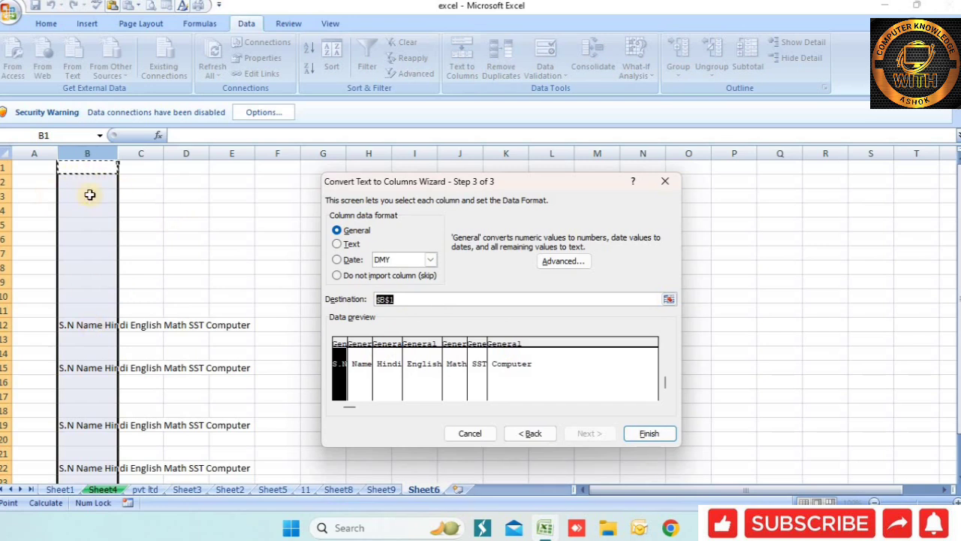
pyautogui.click(36, 193)
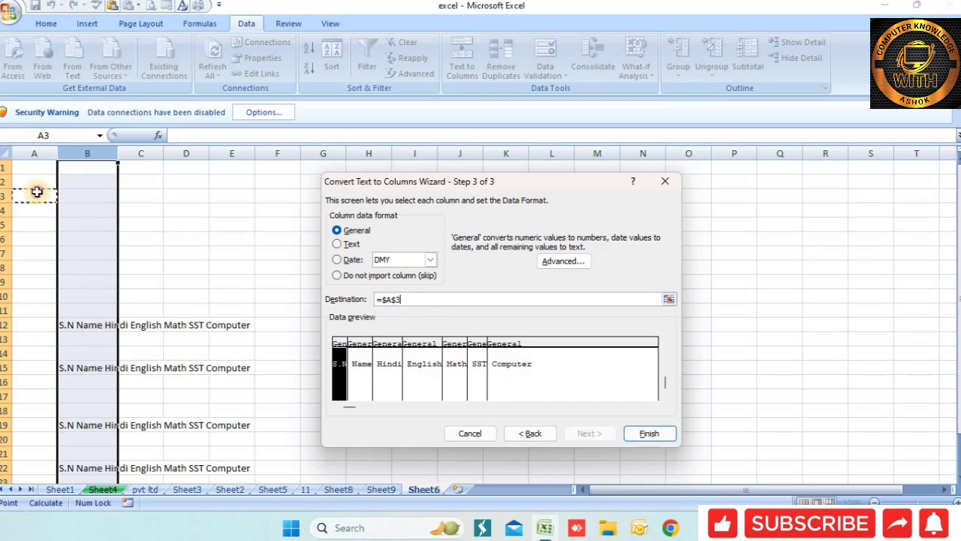
pyautogui.click(290, 208)
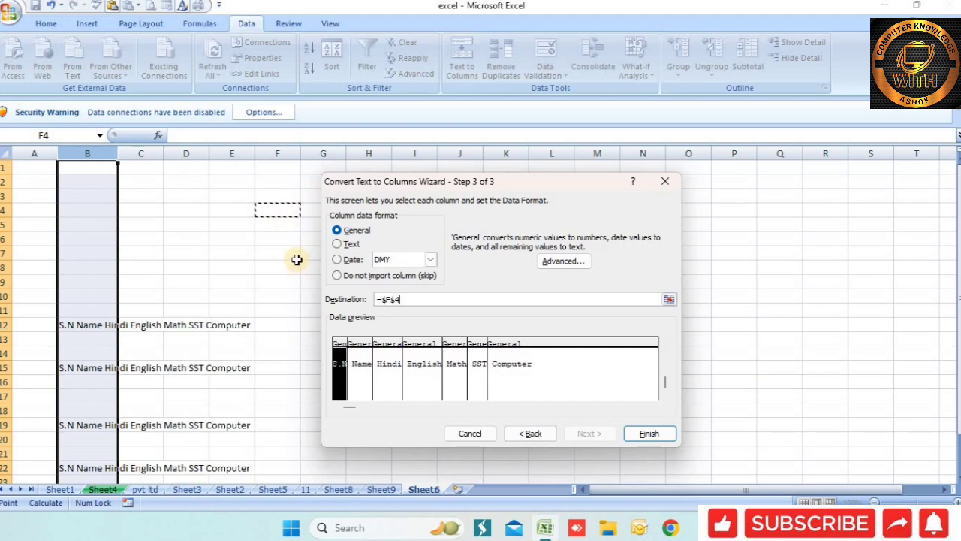
pyautogui.click(652, 435)
pyautogui.scroll(-1, 412, 317)
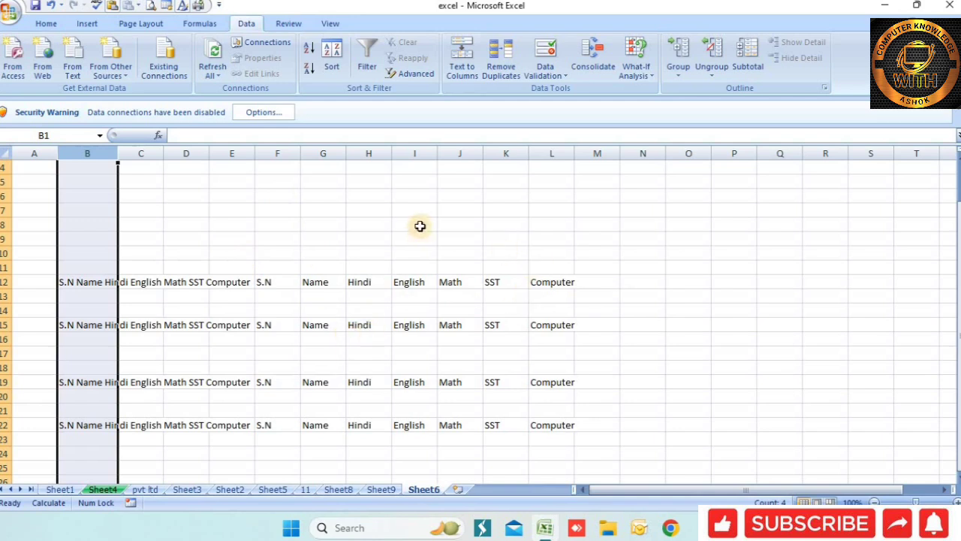
pyautogui.click(420, 223)
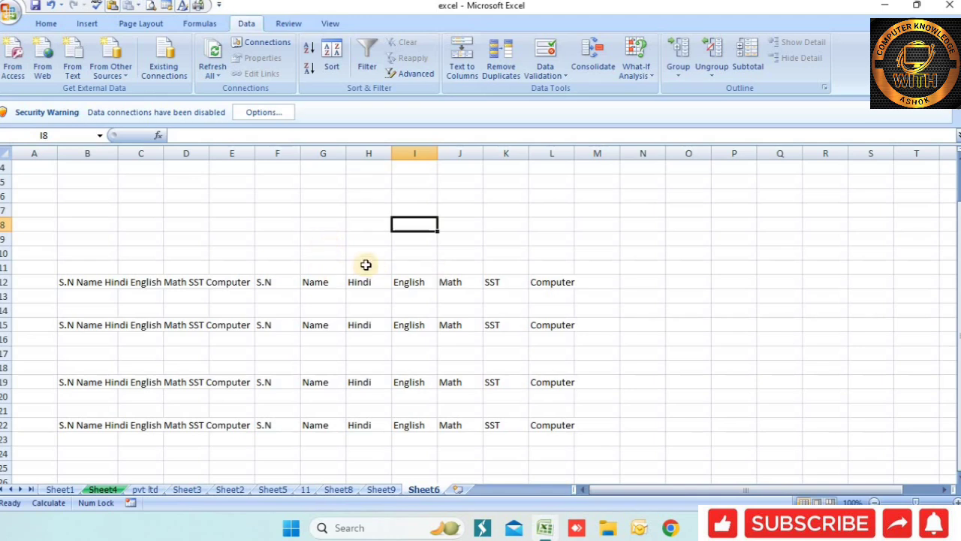
pyautogui.moveTo(328, 193); pyautogui.dragTo(328, 210)
pyautogui.moveTo(397, 286); pyautogui.dragTo(597, 310)
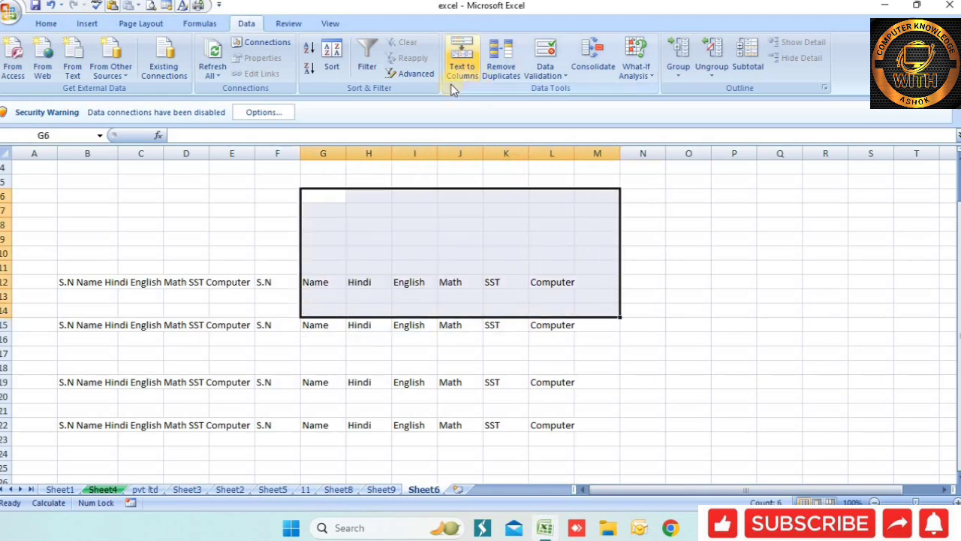
pyautogui.click(418, 239)
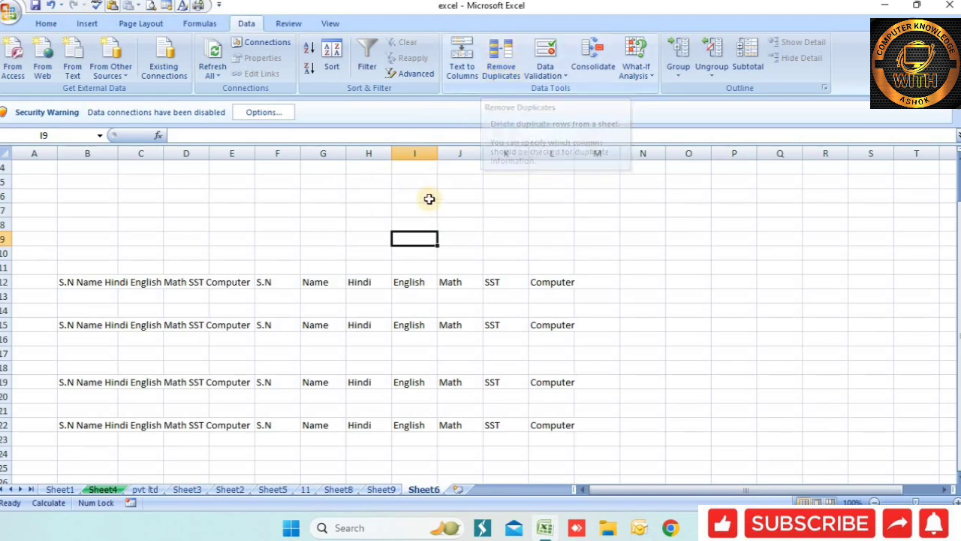
pyautogui.click(507, 211)
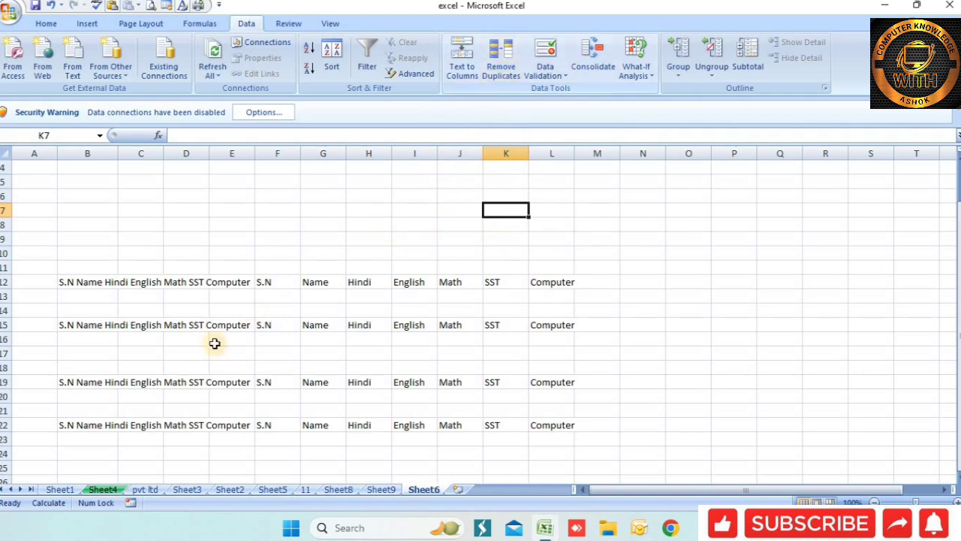
# Open the pvt ltd sheet and examine the Name, Salary, Designation and ID Number columns of the employee table.
pyautogui.click(120, 489)
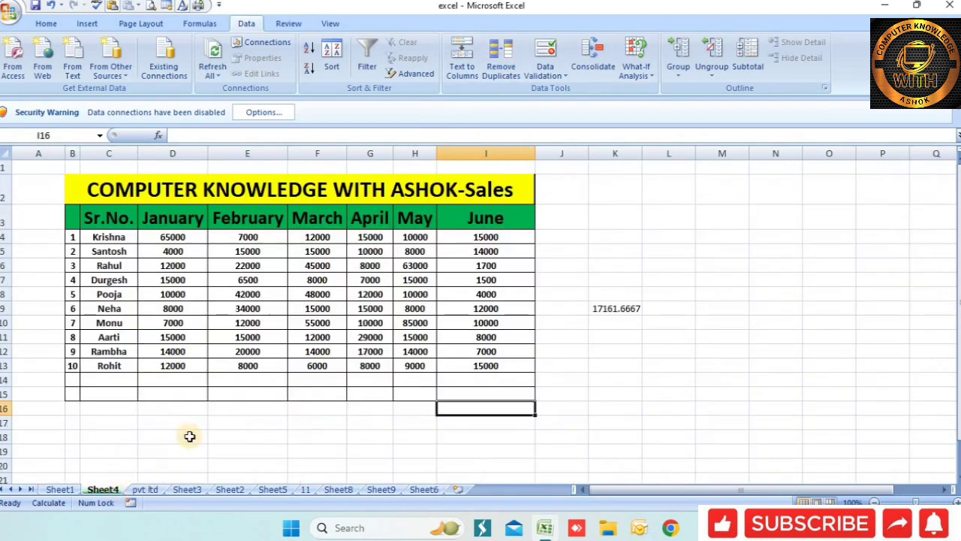
pyautogui.click(184, 437)
pyautogui.click(150, 489)
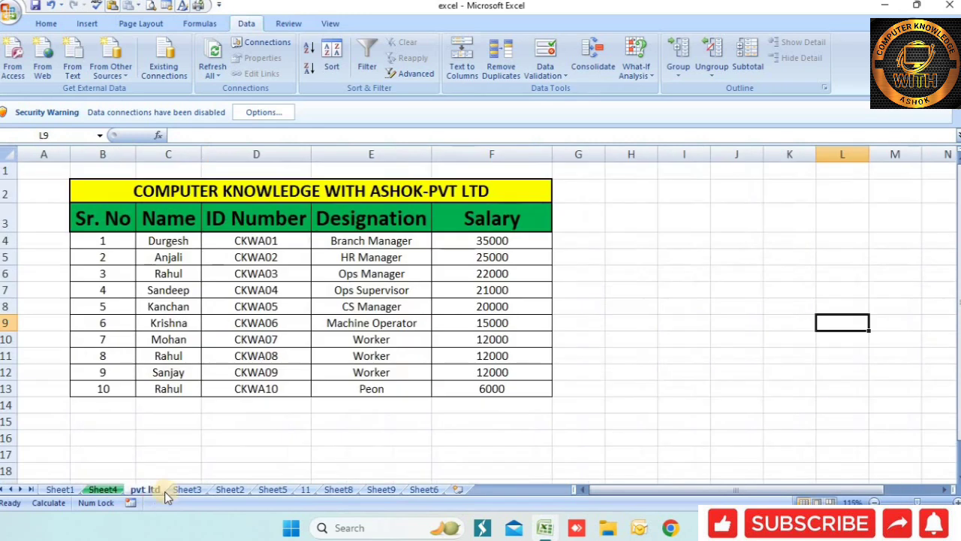
pyautogui.moveTo(180, 242); pyautogui.dragTo(194, 404)
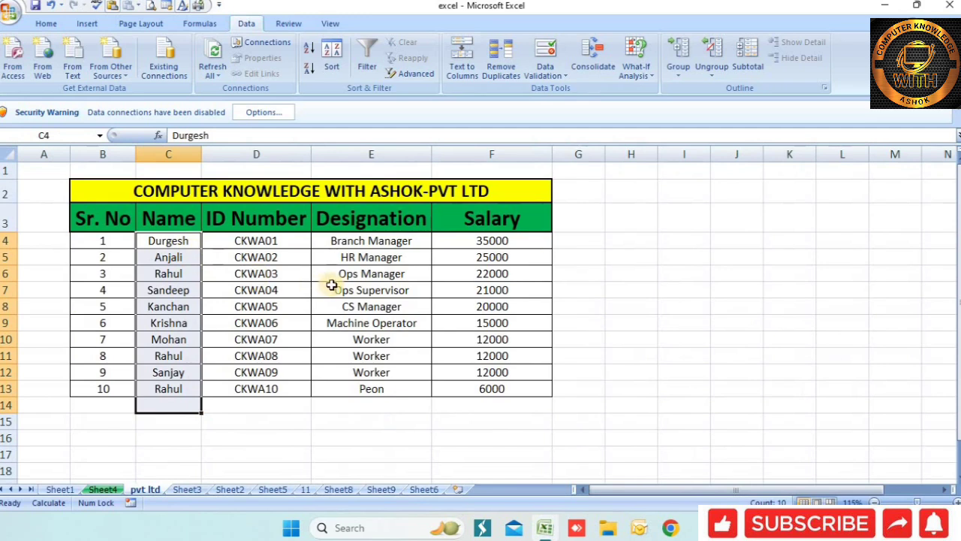
pyautogui.moveTo(521, 244); pyautogui.dragTo(541, 386)
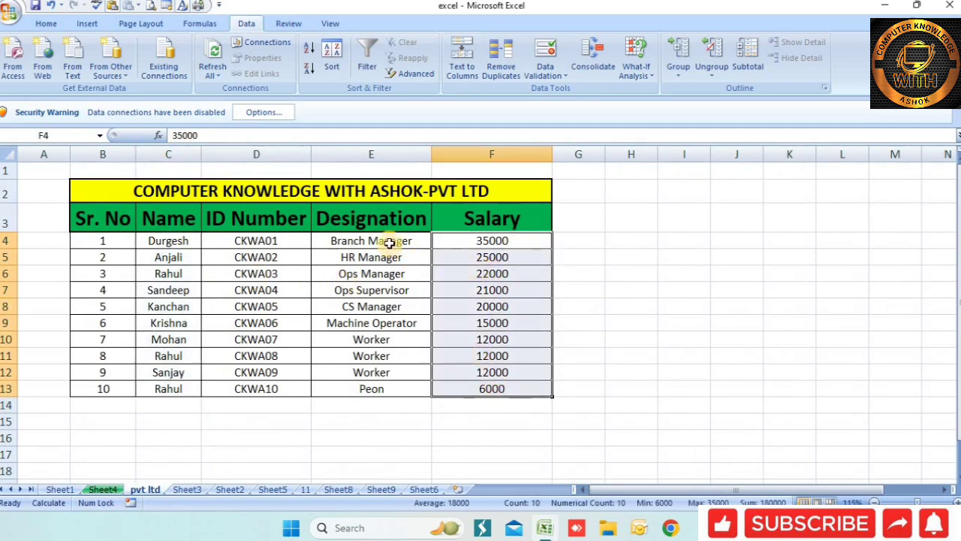
pyautogui.moveTo(395, 241); pyautogui.dragTo(392, 388)
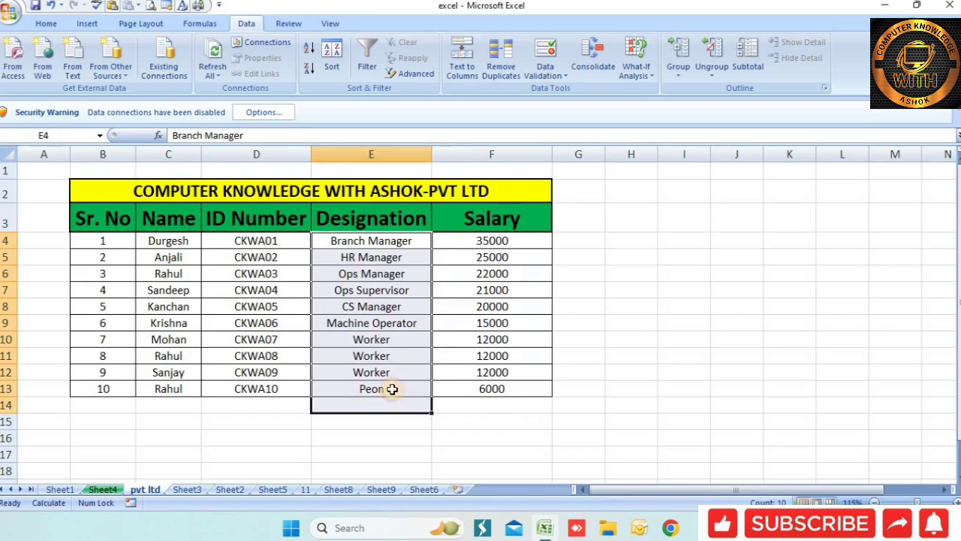
pyautogui.moveTo(376, 272); pyautogui.dragTo(380, 309)
pyautogui.click(239, 292)
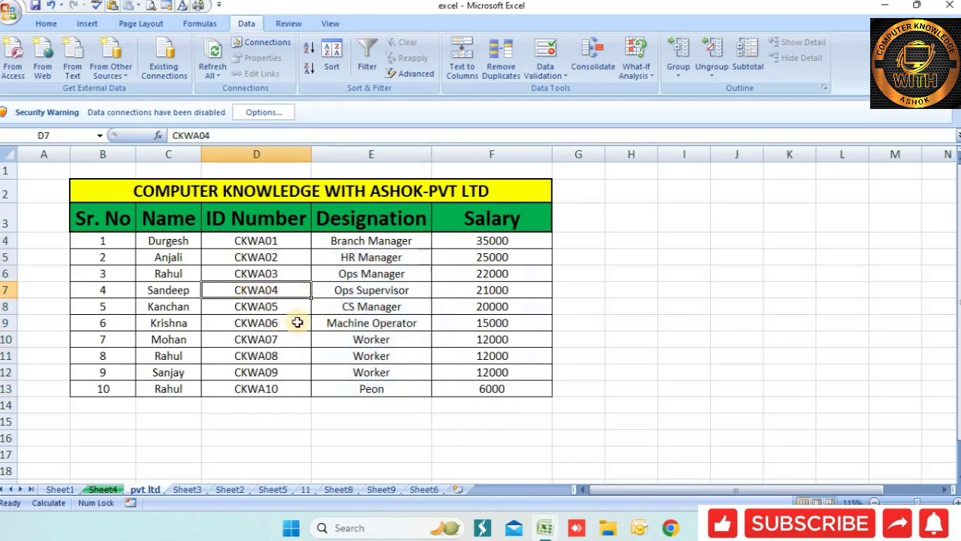
pyautogui.moveTo(200, 250); pyautogui.dragTo(233, 342)
pyautogui.click(255, 292)
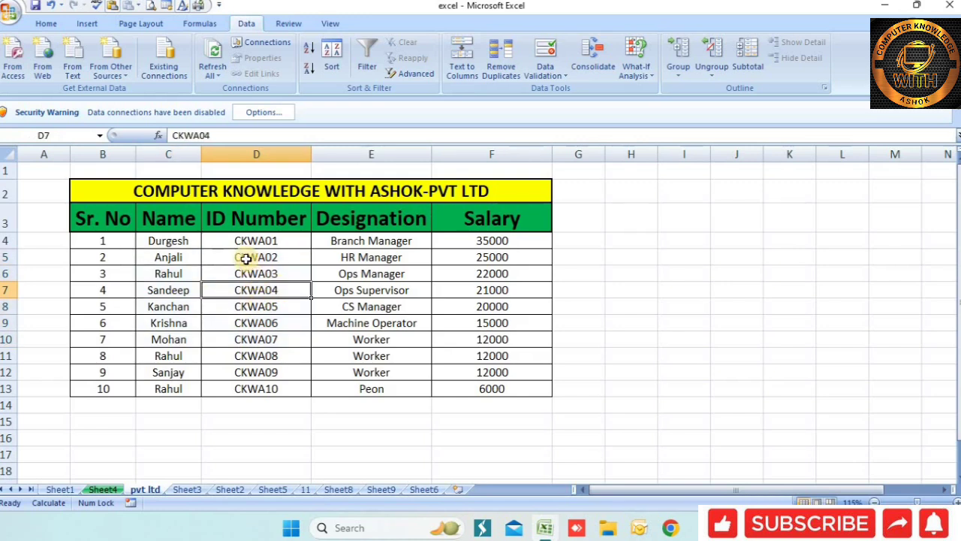
# Remove duplicate rows from the employee table, comparing only the Name column and treating the data as having headers.
pyautogui.click(181, 259)
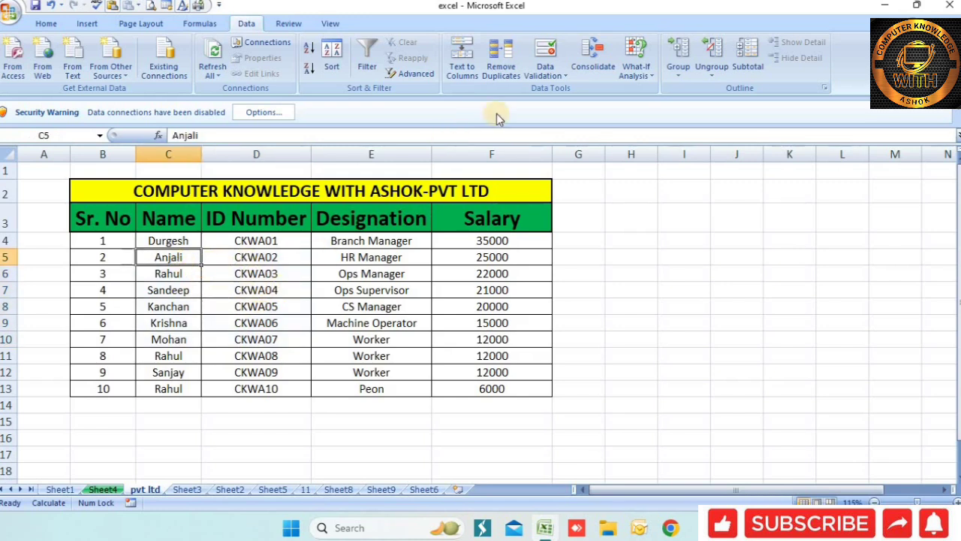
pyautogui.click(501, 66)
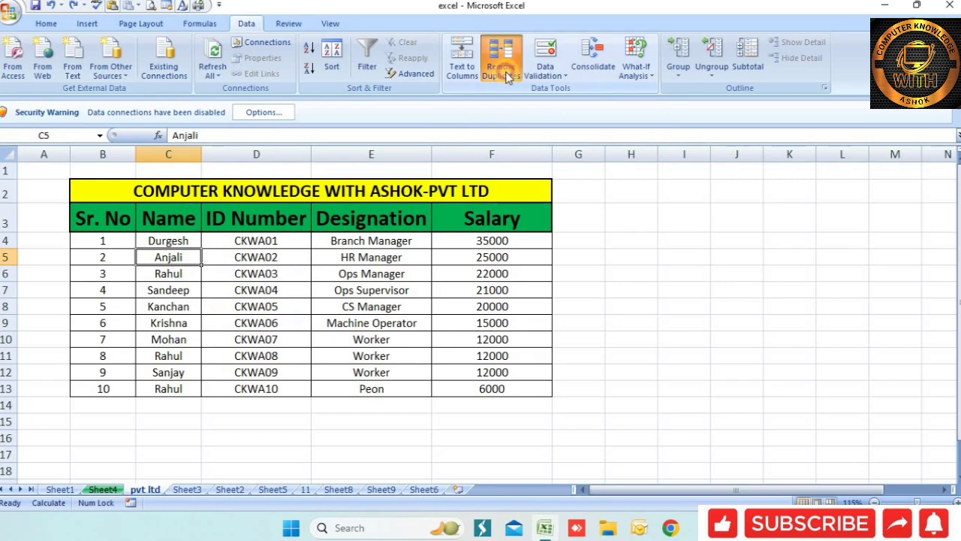
pyautogui.moveTo(332, 294); pyautogui.dragTo(316, 284)
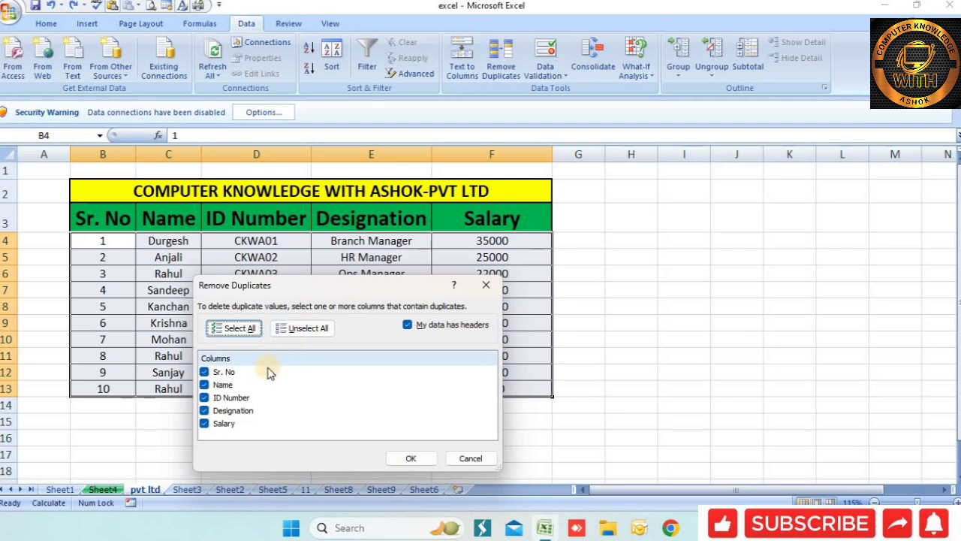
pyautogui.click(199, 372)
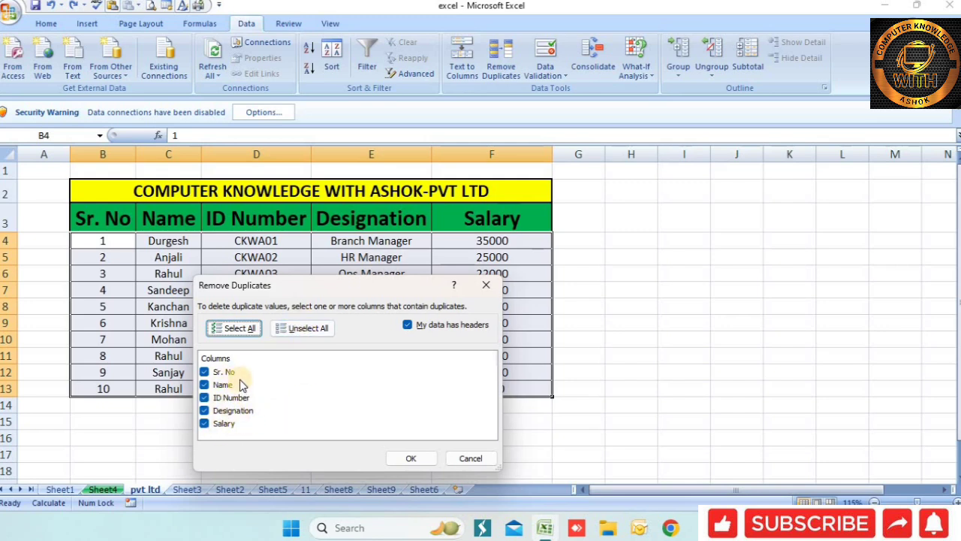
pyautogui.click(296, 331)
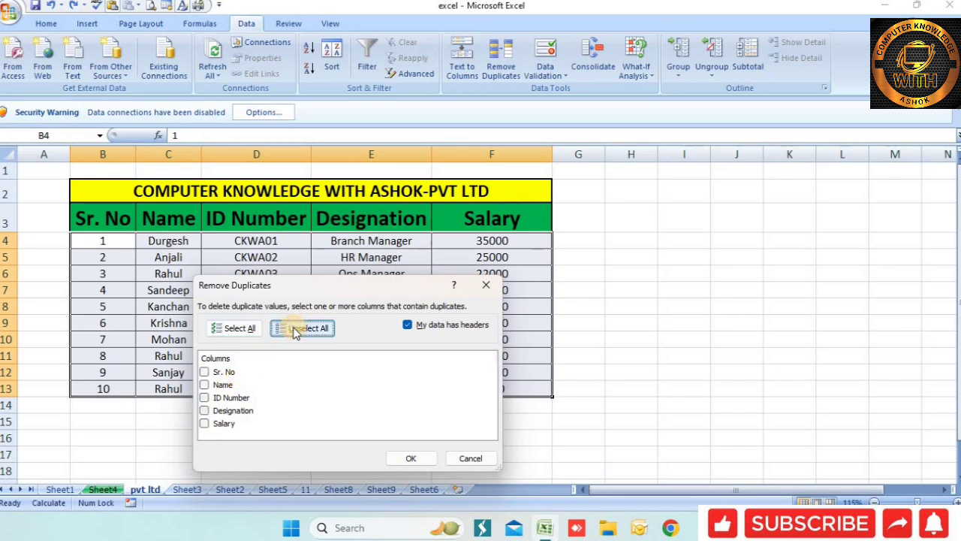
pyautogui.click(207, 385)
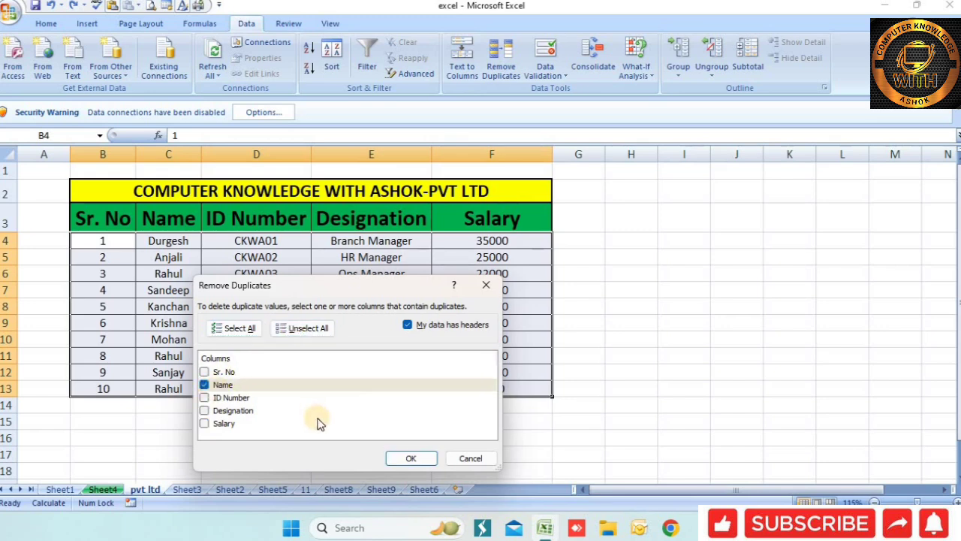
pyautogui.click(411, 455)
pyautogui.moveTo(428, 272); pyautogui.dragTo(249, 395)
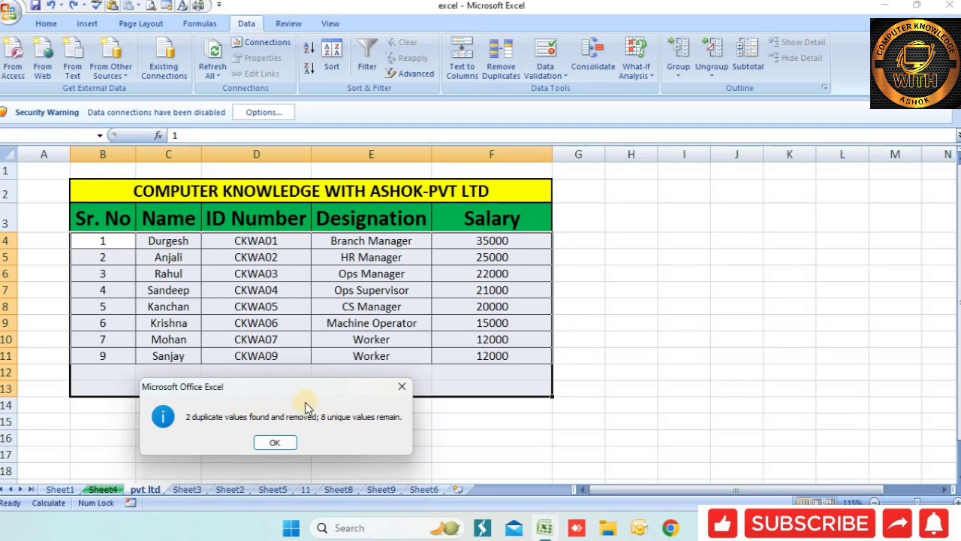
pyautogui.click(275, 442)
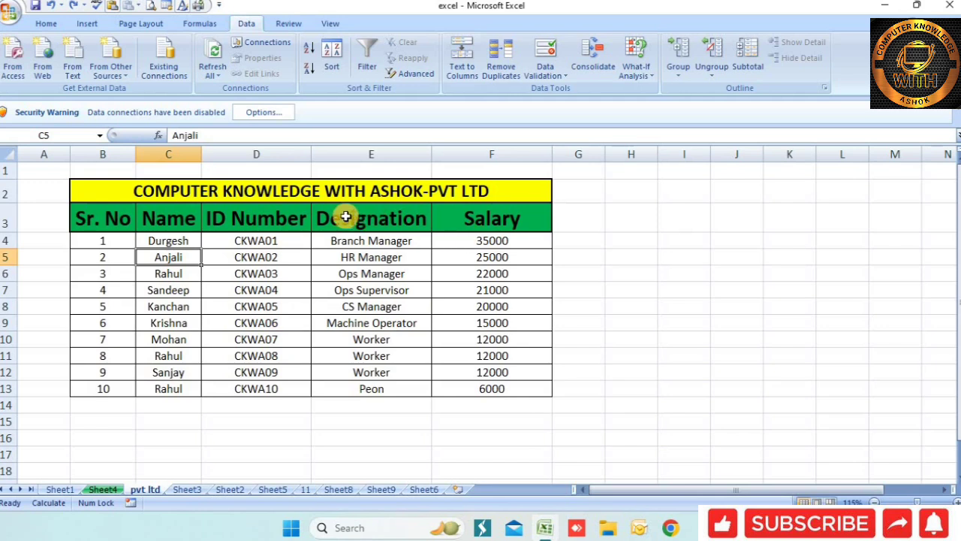
# Remove duplicate rows from the employee table, comparing only the Designation column.
pyautogui.click(403, 222)
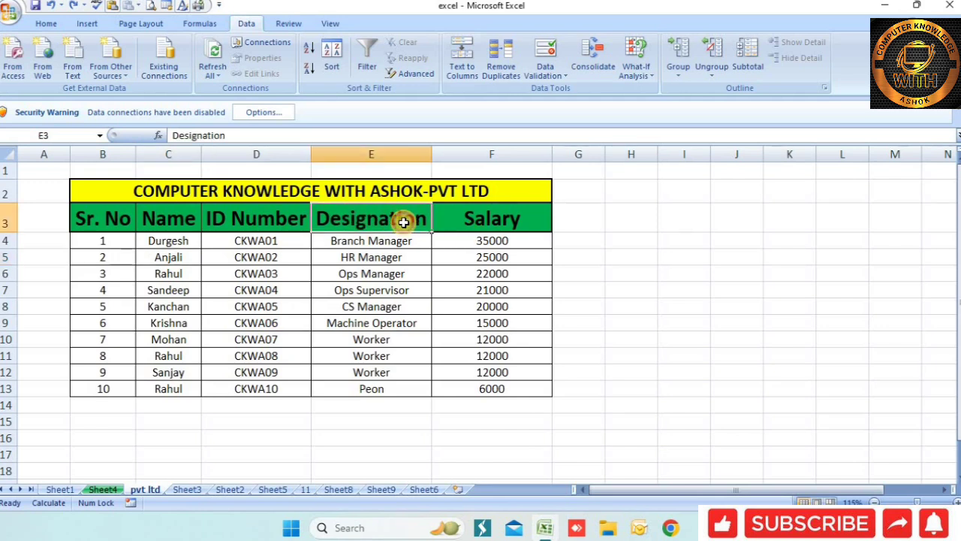
pyautogui.click(500, 60)
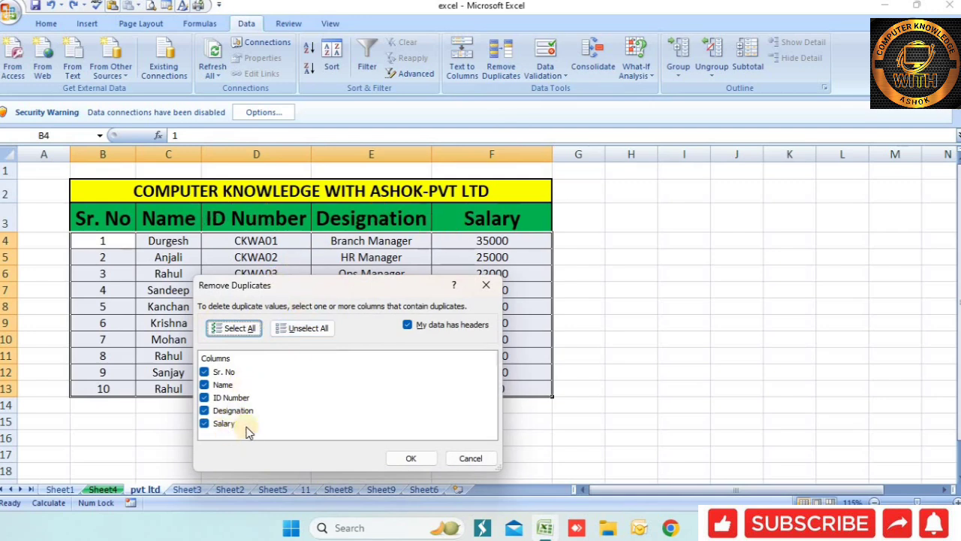
pyautogui.click(302, 328)
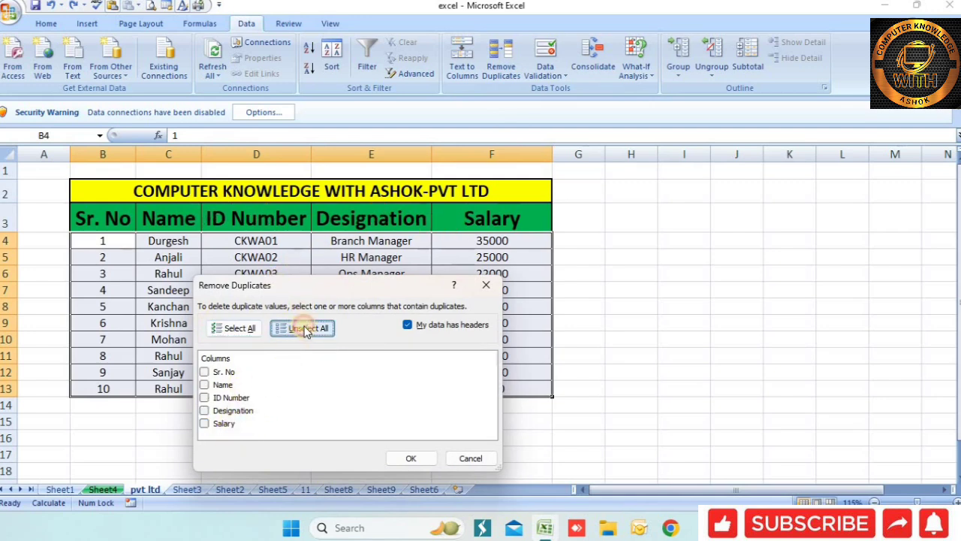
pyautogui.click(240, 414)
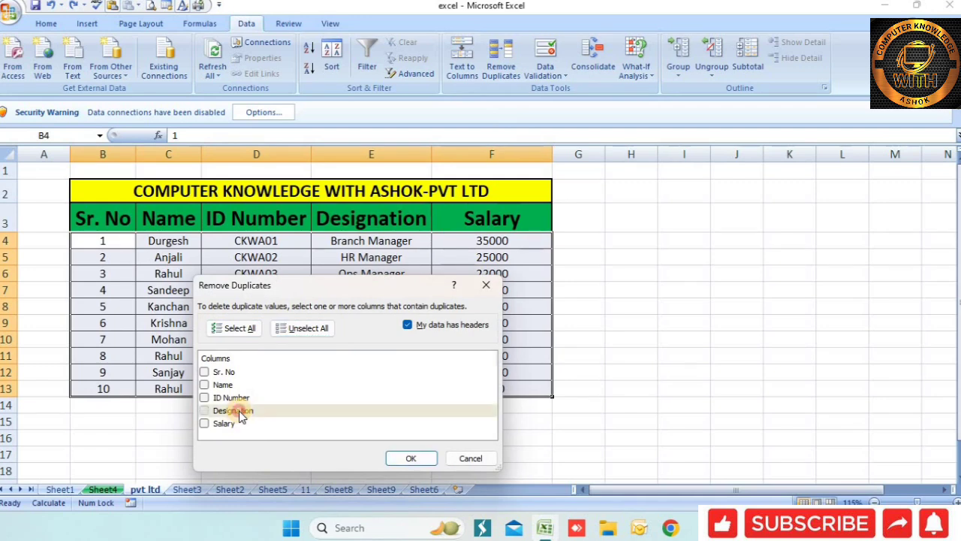
pyautogui.click(394, 458)
pyautogui.moveTo(470, 250); pyautogui.dragTo(272, 355)
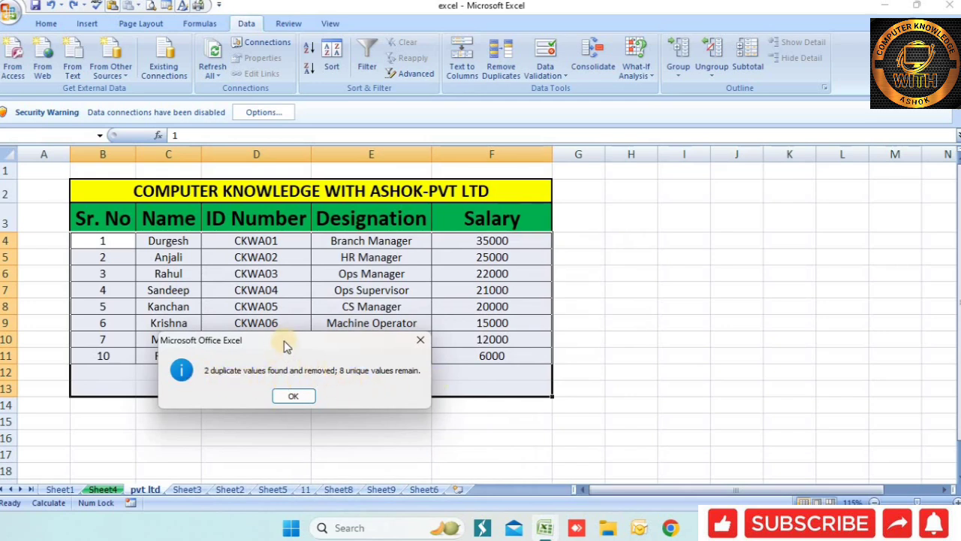
pyautogui.moveTo(281, 339); pyautogui.dragTo(277, 377)
pyautogui.click(284, 433)
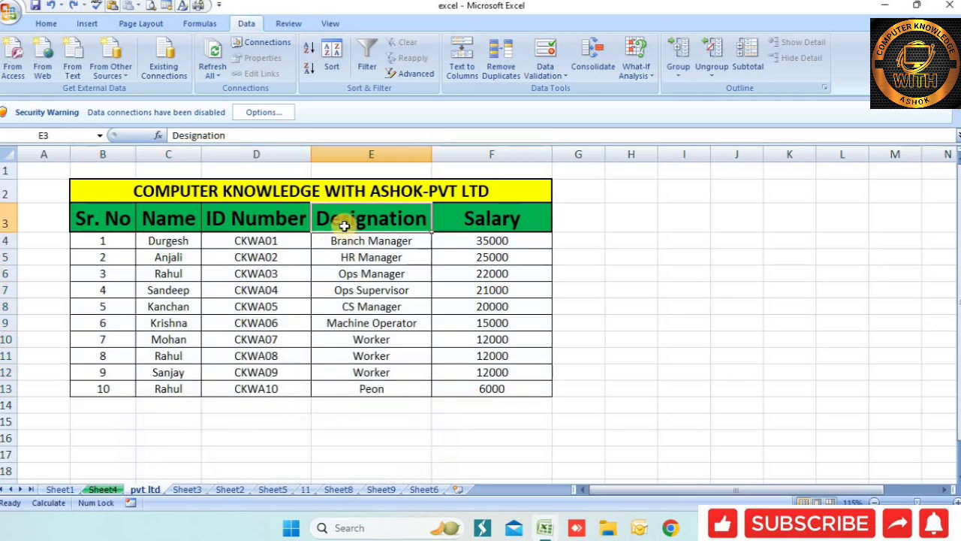
# Remove duplicate rows from the employee table by comparing only the Salary column, and undo the removal.
pyautogui.click(494, 220)
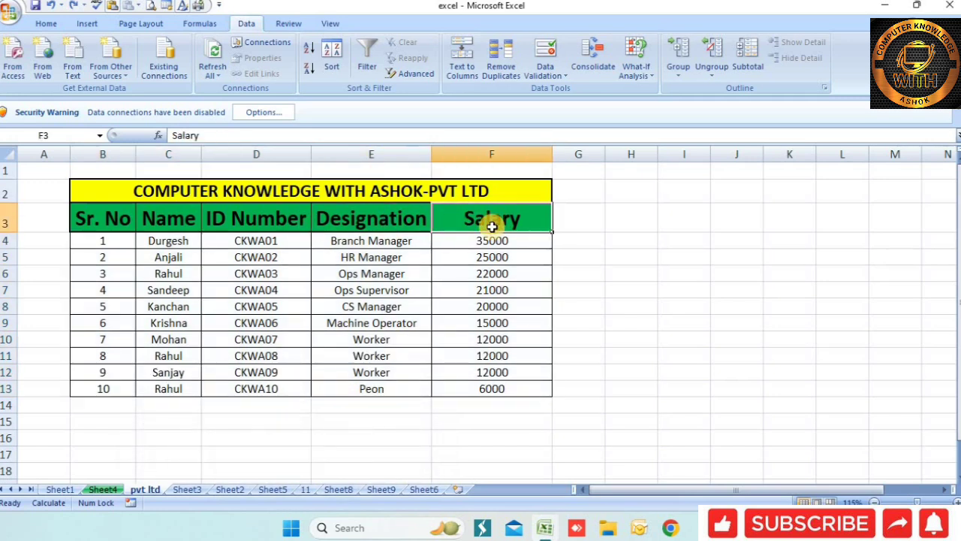
pyautogui.click(506, 77)
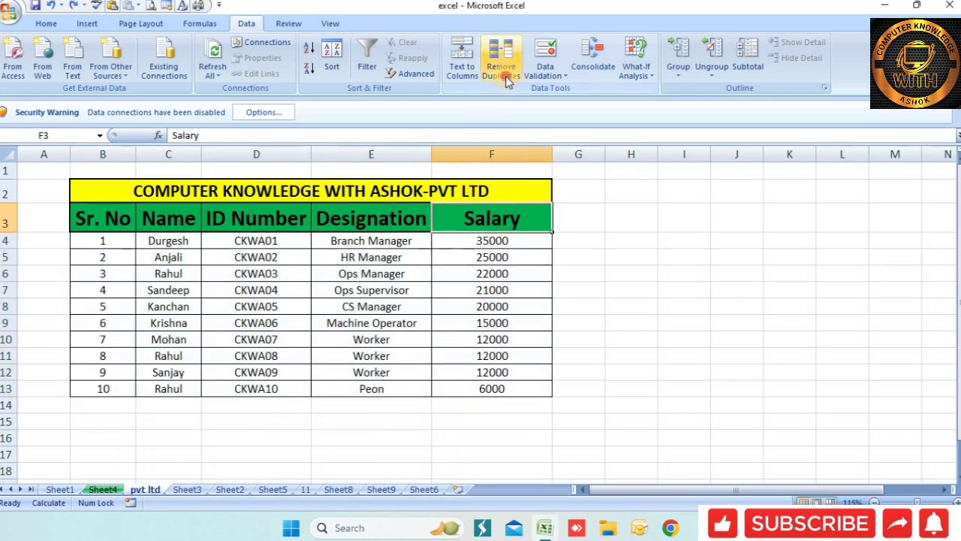
pyautogui.click(314, 329)
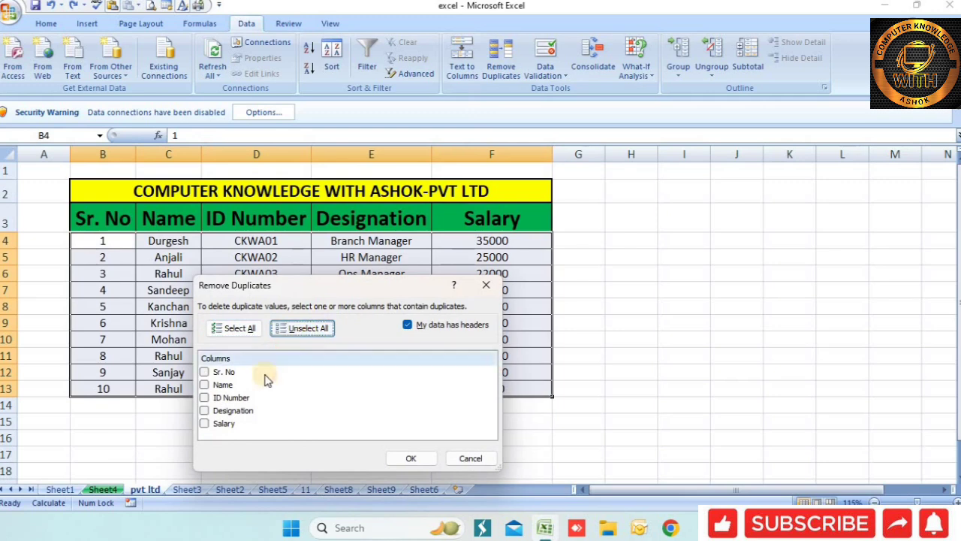
pyautogui.click(225, 424)
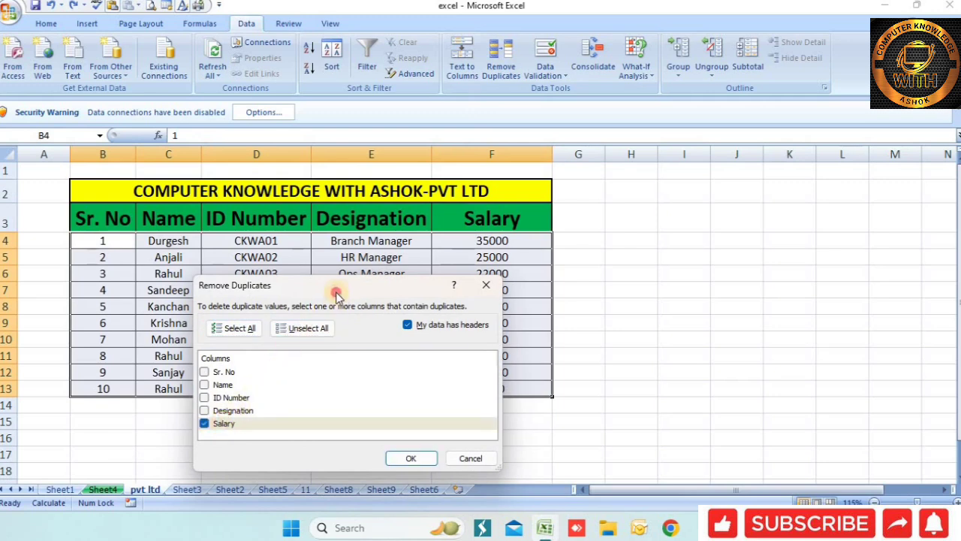
pyautogui.moveTo(337, 294); pyautogui.dragTo(326, 313)
pyautogui.click(397, 476)
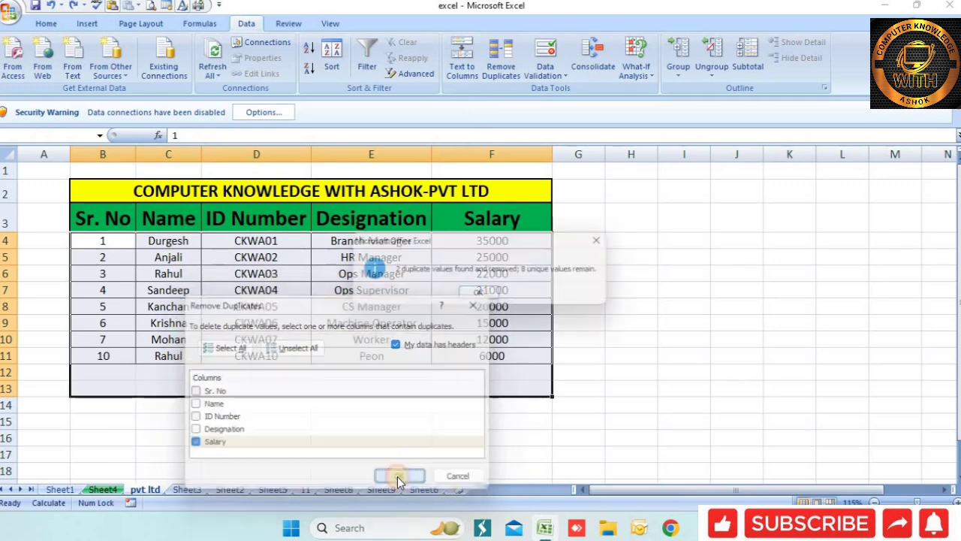
pyautogui.moveTo(473, 243); pyautogui.dragTo(446, 383)
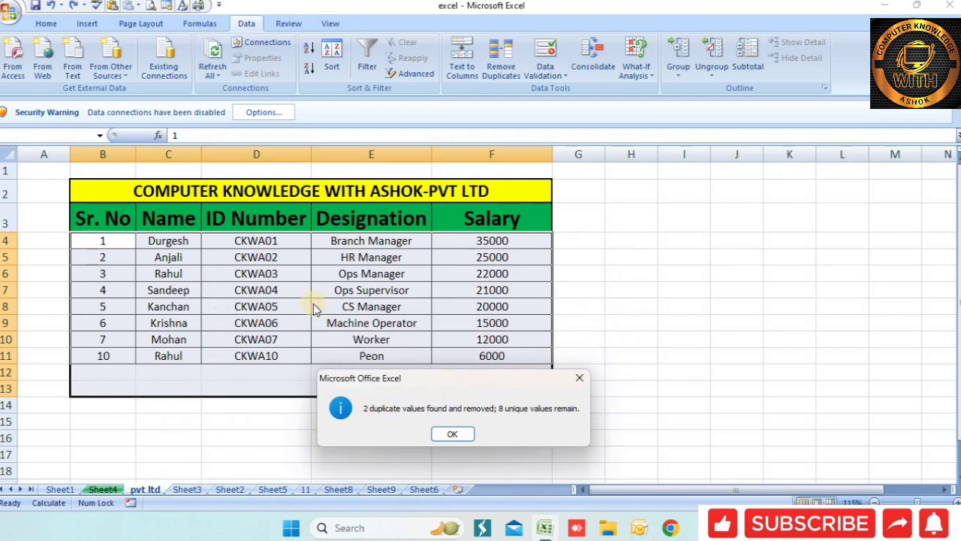
pyautogui.click(453, 435)
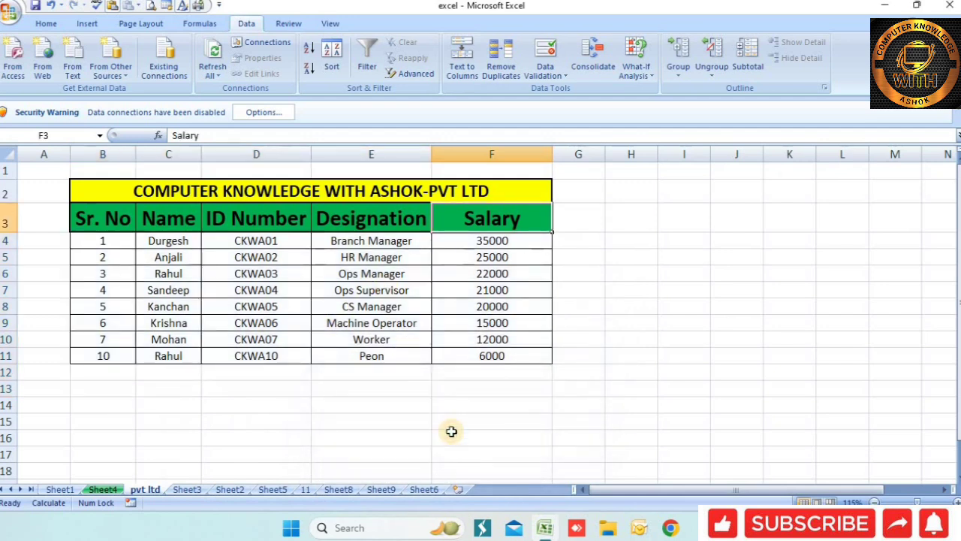
pyautogui.hotkey('ctrl', 'z')
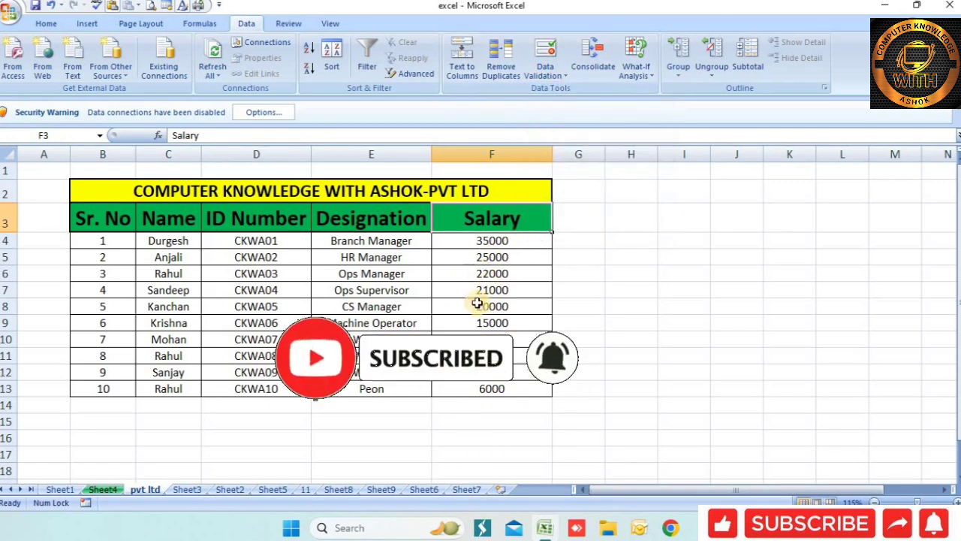
# On Sheet6, merge and center B1:D1 above the table headings and enter Feb-20 as the month title.
pyautogui.click(417, 489)
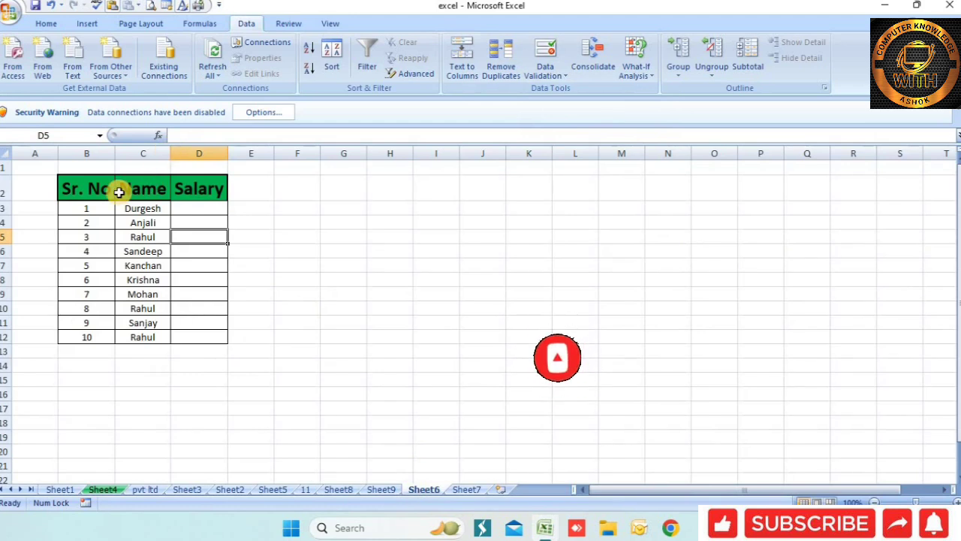
pyautogui.moveTo(102, 186); pyautogui.dragTo(180, 189)
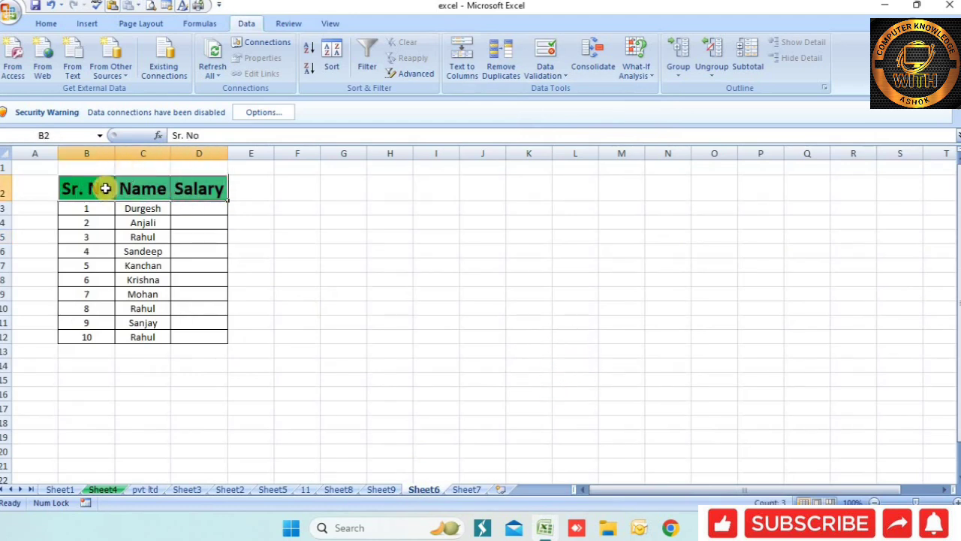
pyautogui.hotkey('ctrl', 'c')
pyautogui.moveTo(102, 164); pyautogui.dragTo(191, 168)
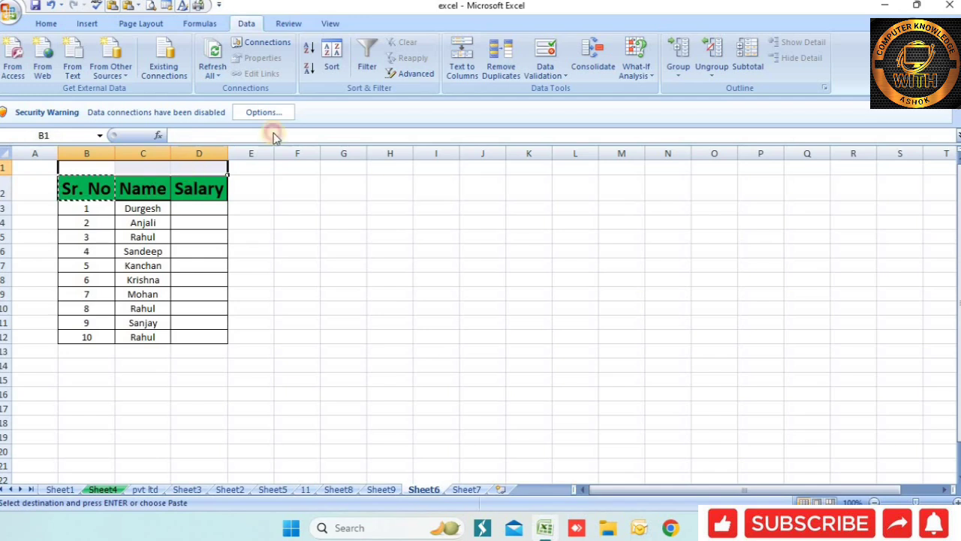
pyautogui.click(44, 24)
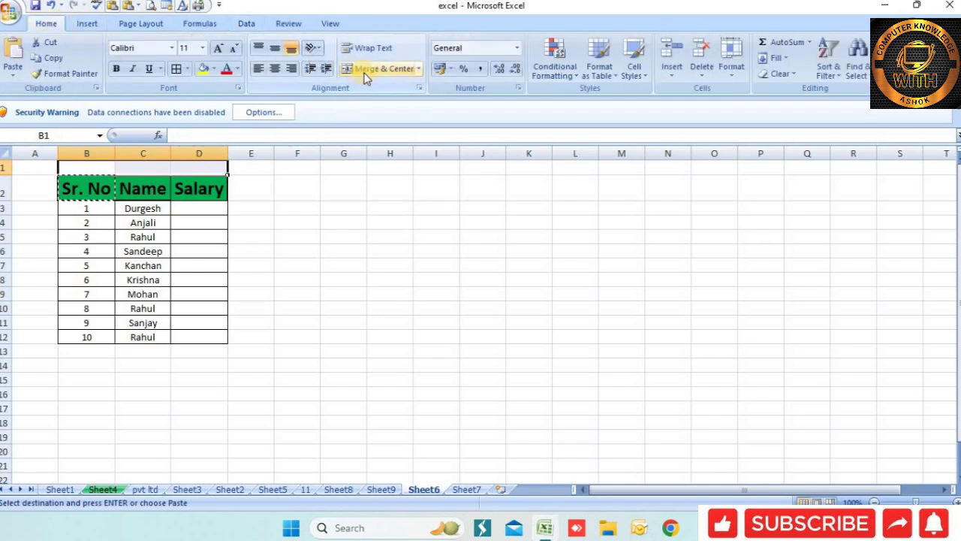
pyautogui.click(372, 71)
pyautogui.doubleClick(186, 170)
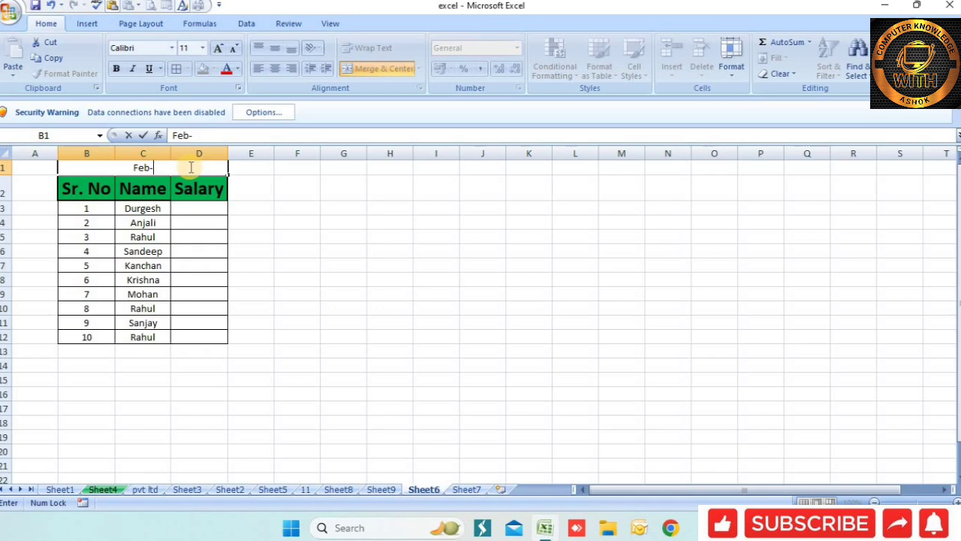
pyautogui.click(343, 249)
# Fill the merged Feb-20 title cell with yellow and enlarge its font to size 26.
pyautogui.click(135, 161)
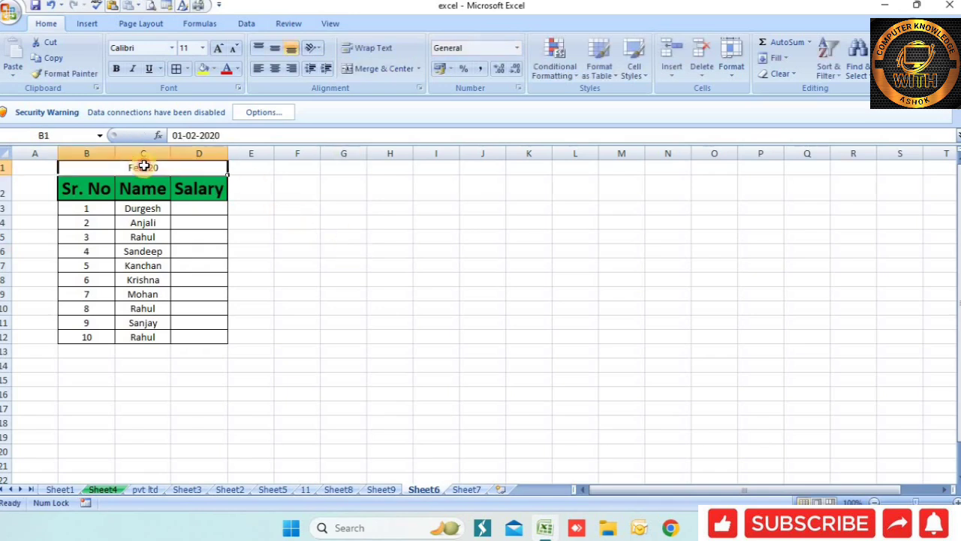
pyautogui.click(203, 68)
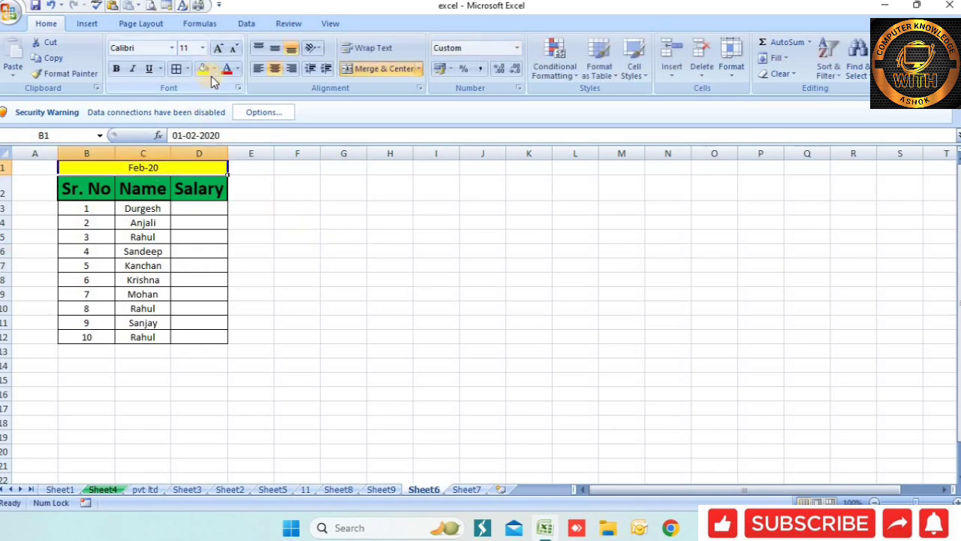
pyautogui.click(219, 48)
pyautogui.click(219, 48)
pyautogui.click(219, 48)
pyautogui.click(219, 48)
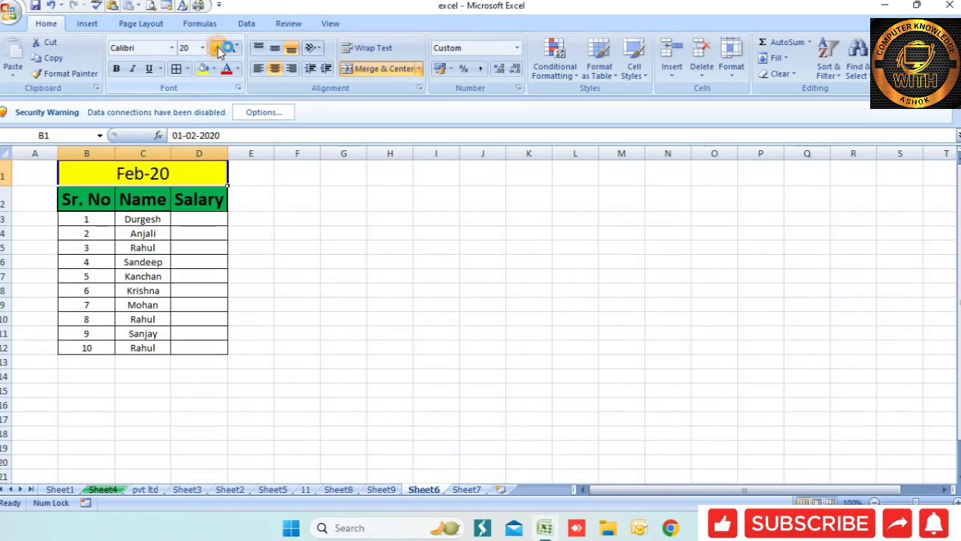
pyautogui.click(219, 48)
pyautogui.click(219, 48)
pyautogui.click(219, 48)
pyautogui.click(220, 48)
pyautogui.click(242, 252)
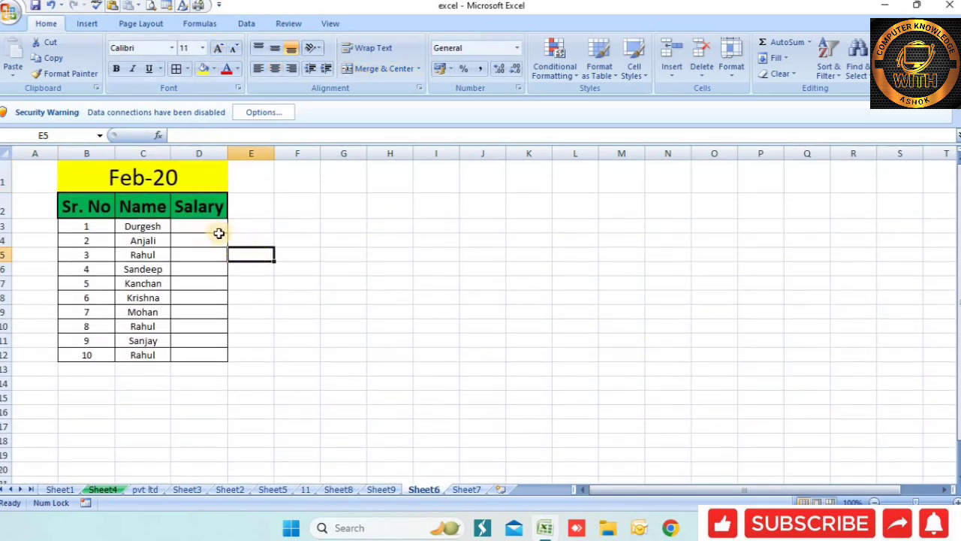
# Put a box border around the outside of the merged Feb-20 title cell.
pyautogui.click(128, 176)
pyautogui.click(187, 69)
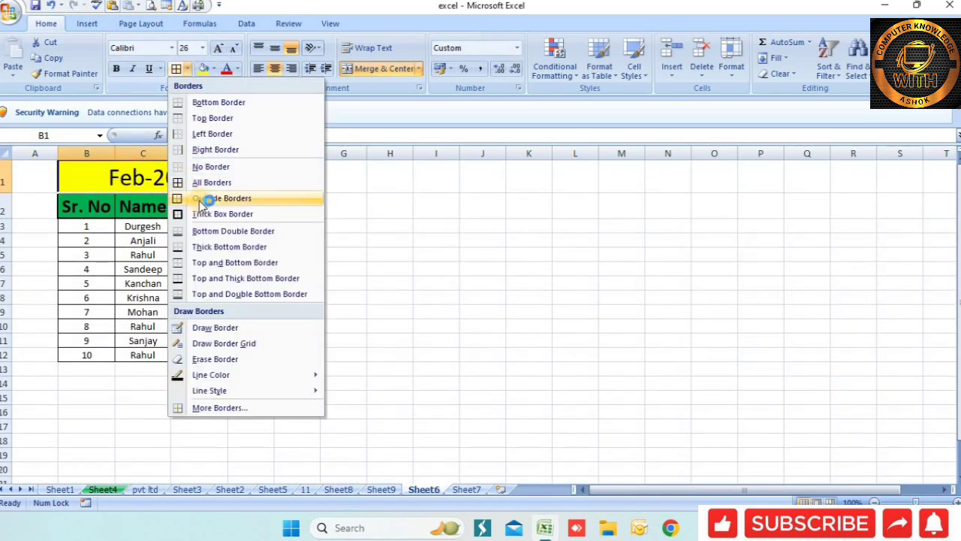
pyautogui.click(380, 284)
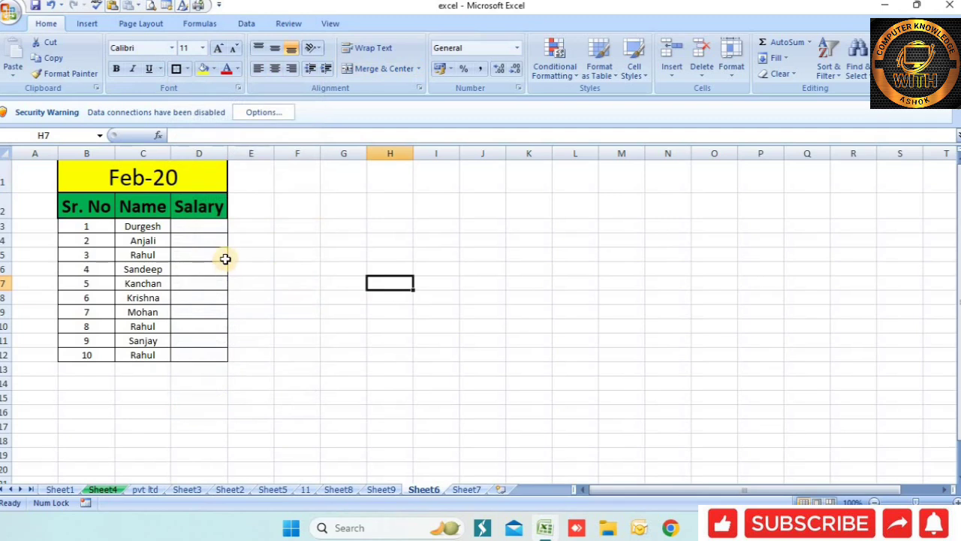
# Enter 50 as a trial salary in D3 and clear it from the Salary column.
pyautogui.click(204, 236)
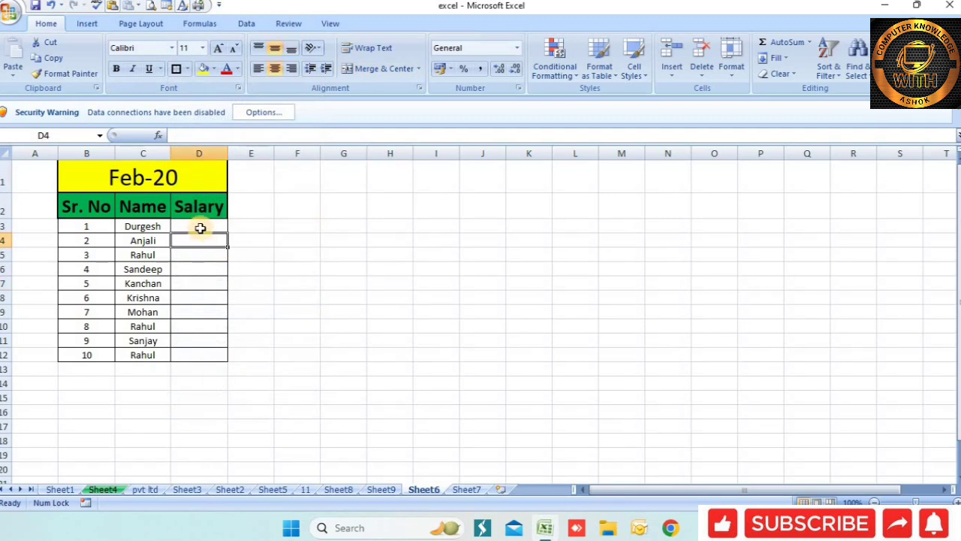
pyautogui.click(200, 228)
pyautogui.write('50')
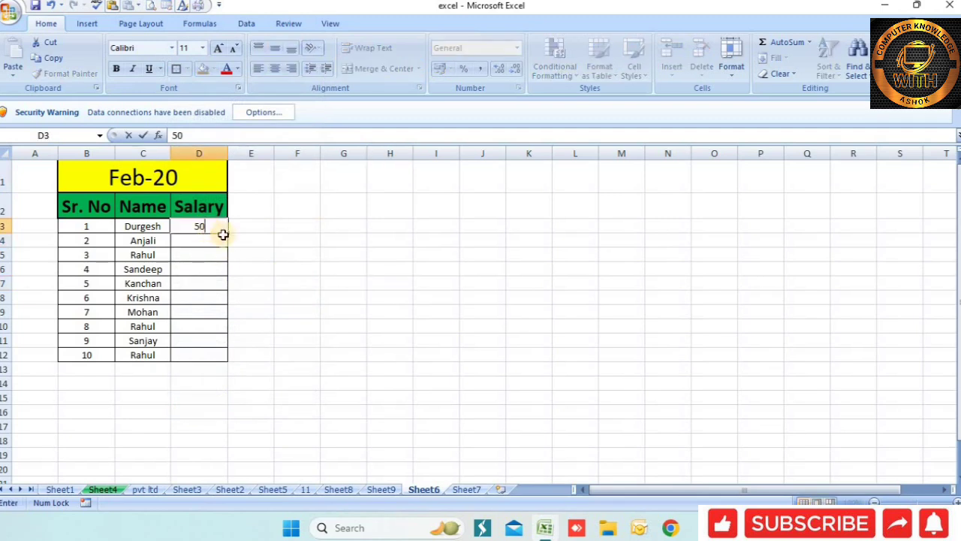
pyautogui.click(276, 264)
pyautogui.moveTo(200, 228); pyautogui.dragTo(211, 297)
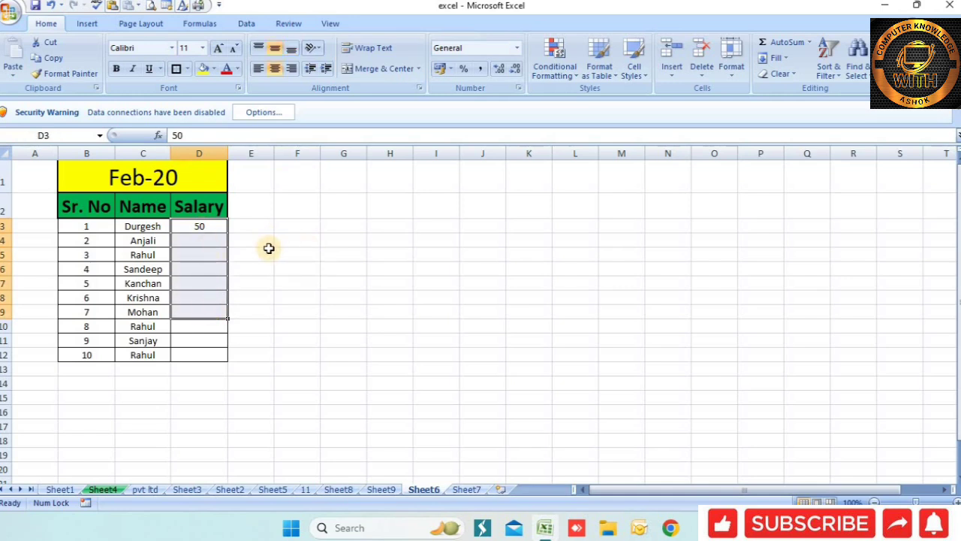
pyautogui.click(246, 23)
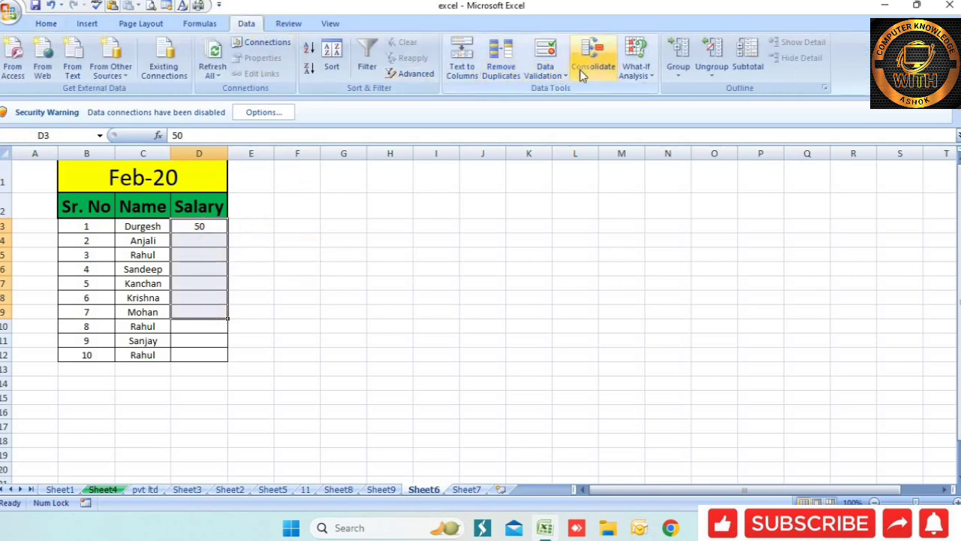
pyautogui.click(216, 242)
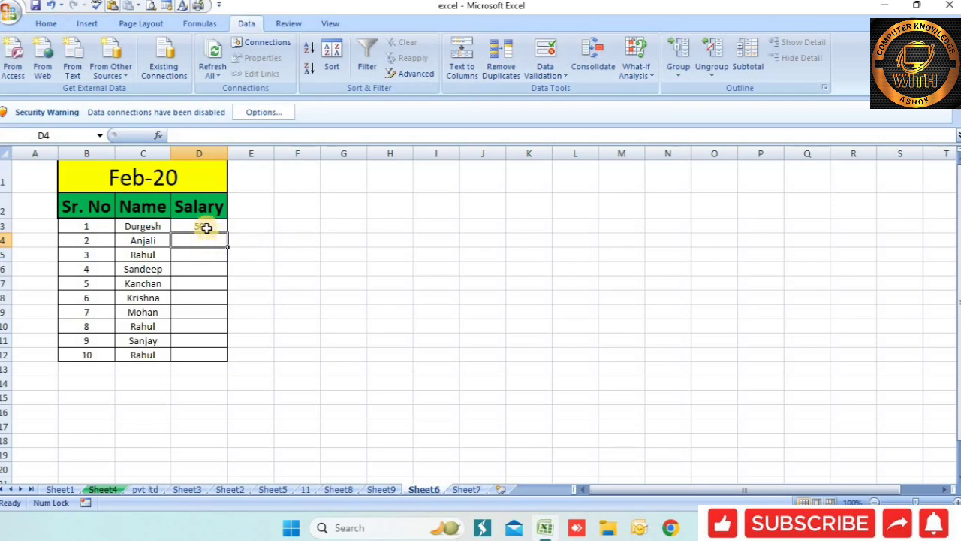
pyautogui.moveTo(203, 226); pyautogui.dragTo(205, 306)
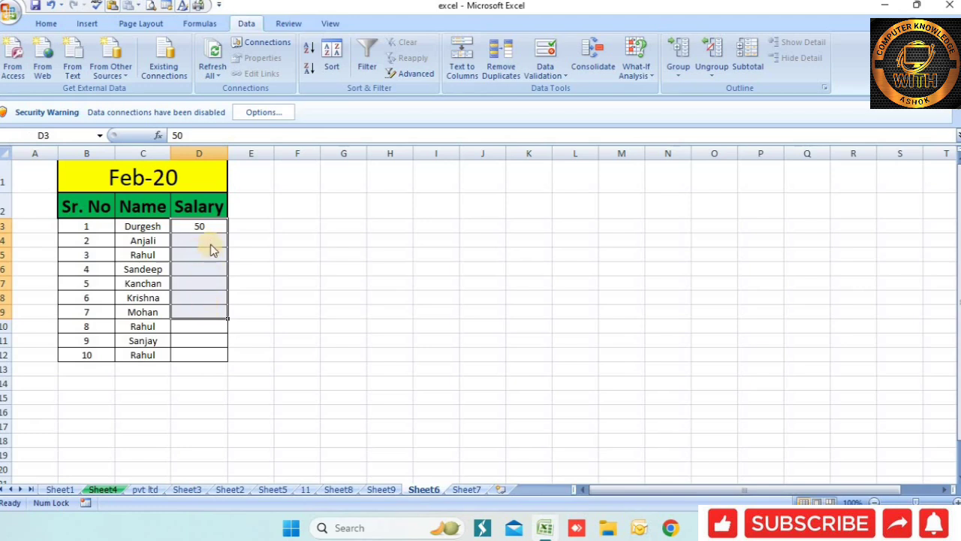
# Start a Data Validation rule for the salary cells D3:D12 that allows only whole numbers.
pyautogui.moveTo(195, 232); pyautogui.dragTo(219, 342)
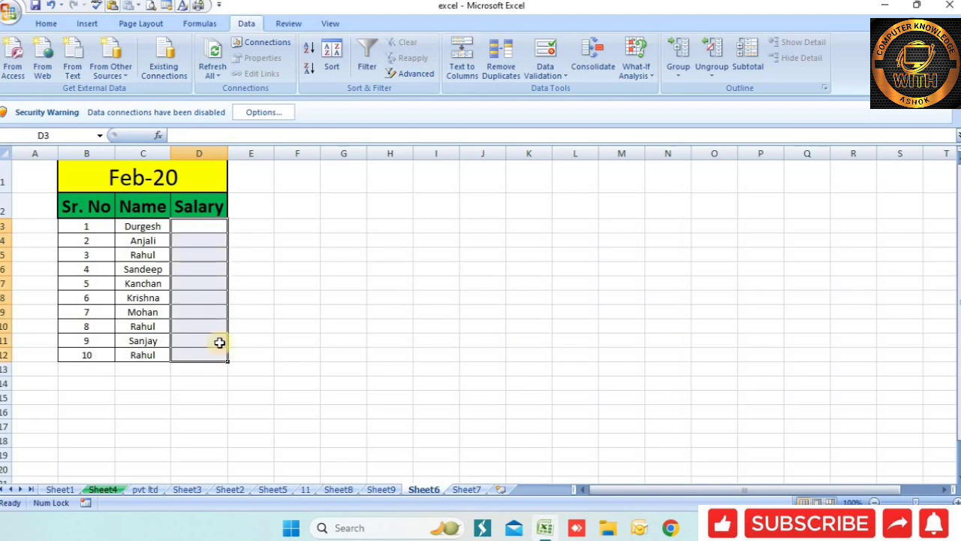
pyautogui.click(545, 71)
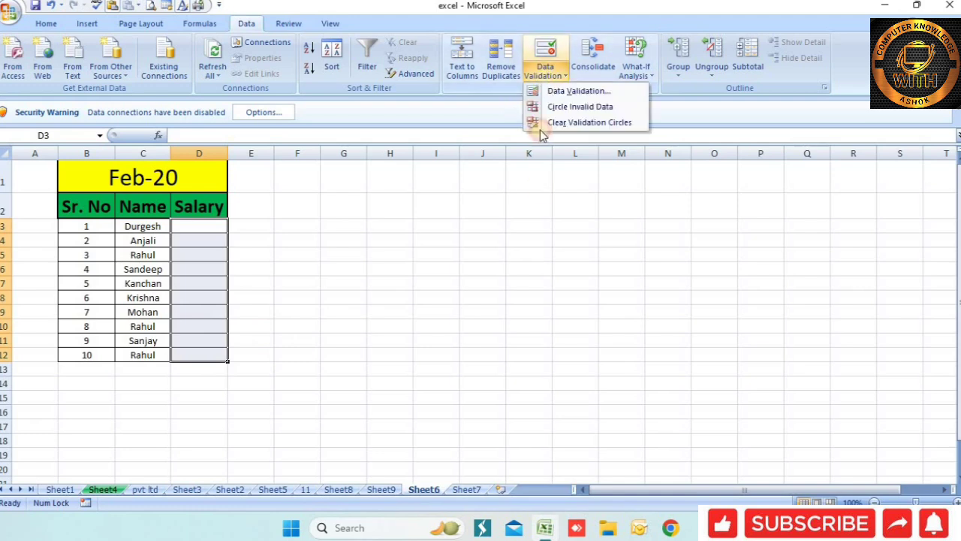
pyautogui.click(563, 91)
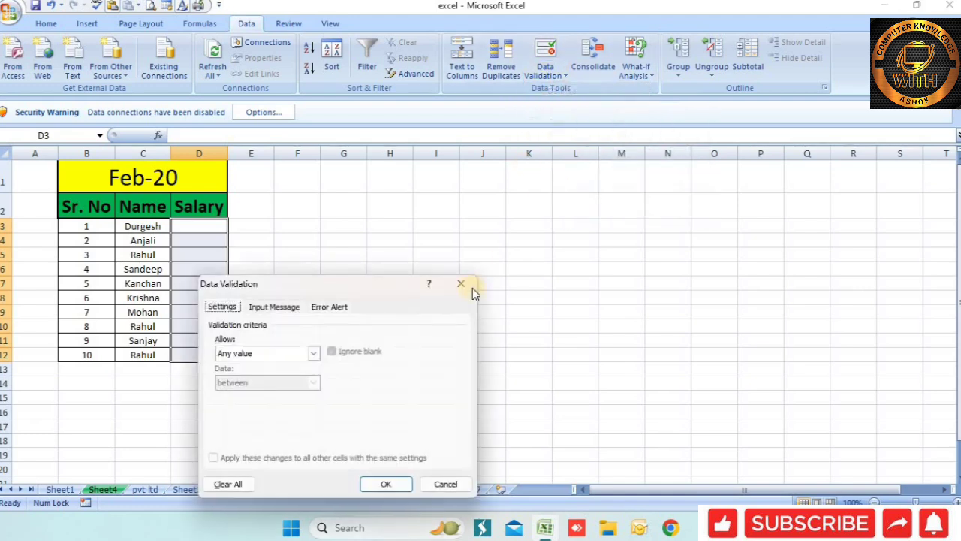
pyautogui.moveTo(378, 296); pyautogui.dragTo(367, 247)
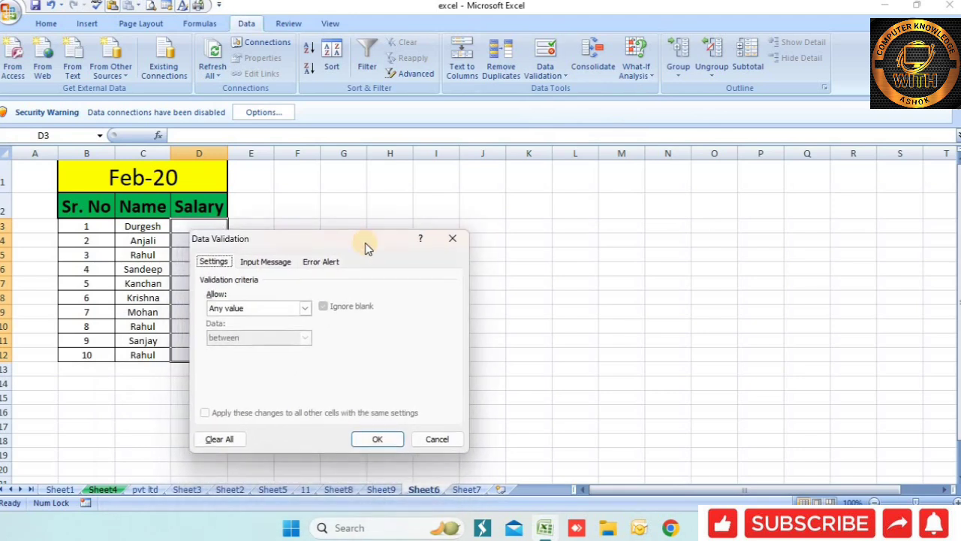
pyautogui.click(306, 308)
pyautogui.click(241, 321)
pyautogui.click(292, 309)
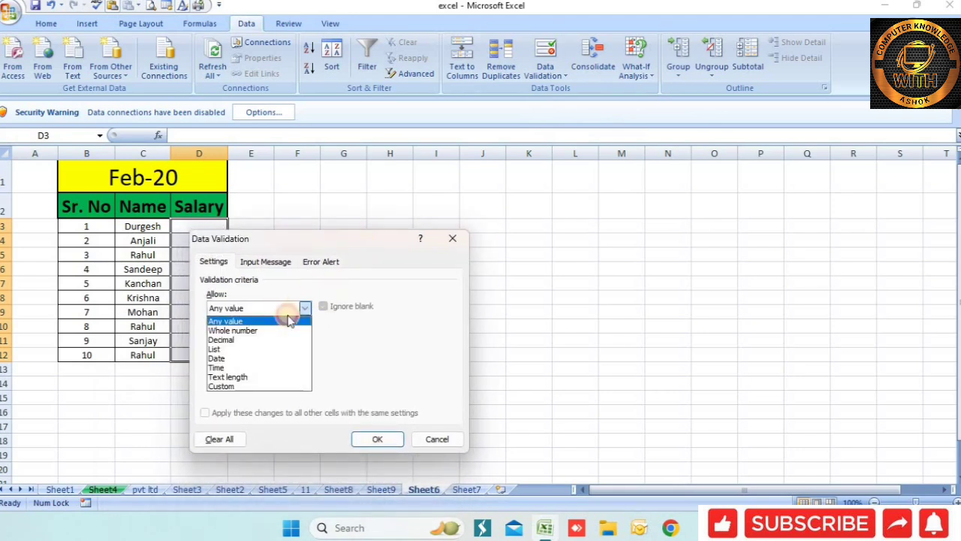
pyautogui.click(252, 332)
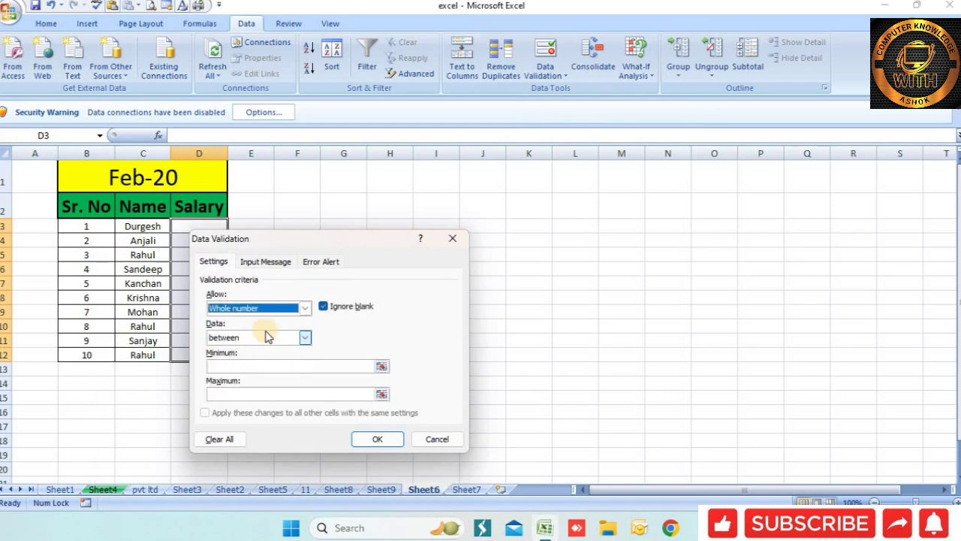
# Limit the whole-number rule to values between a minimum of 8000 and a maximum of 20000.
pyautogui.click(269, 338)
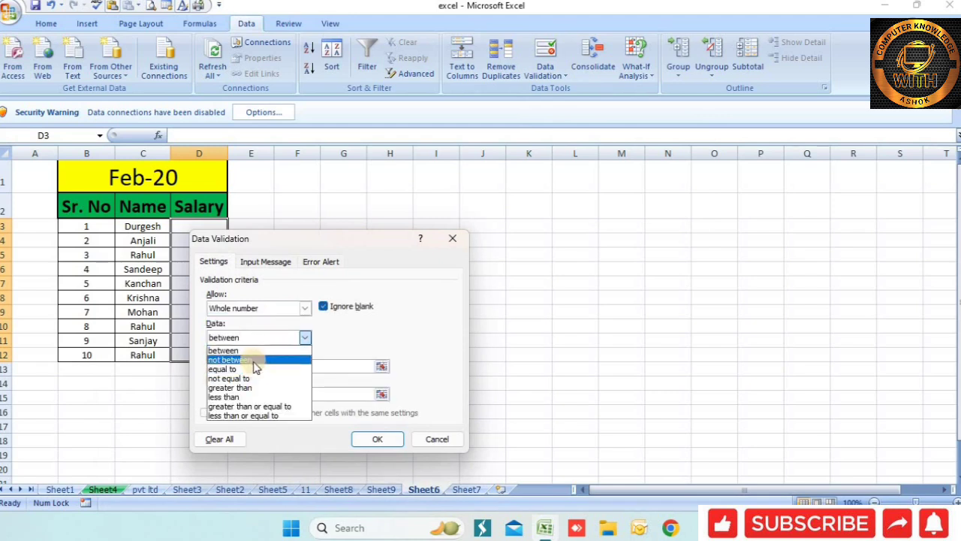
pyautogui.click(220, 339)
pyautogui.click(321, 346)
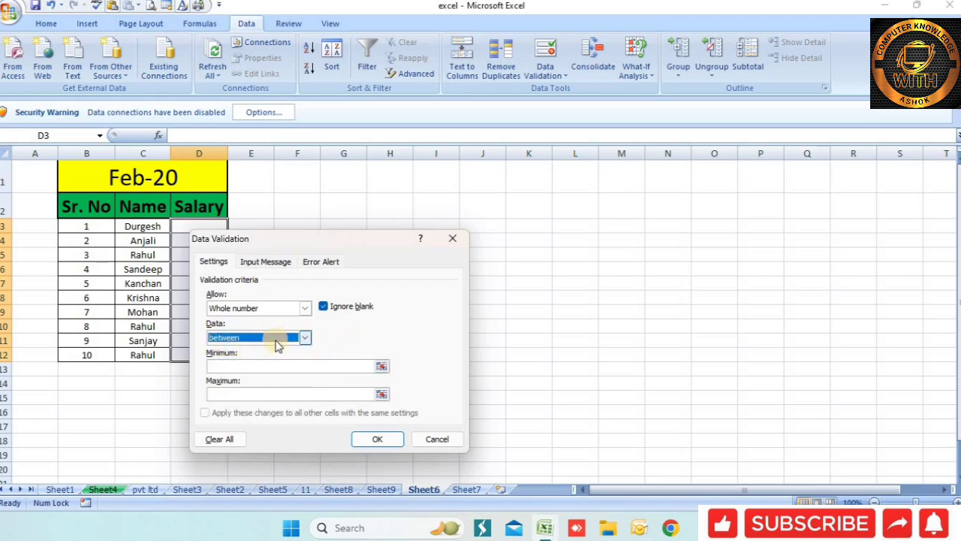
pyautogui.click(252, 366)
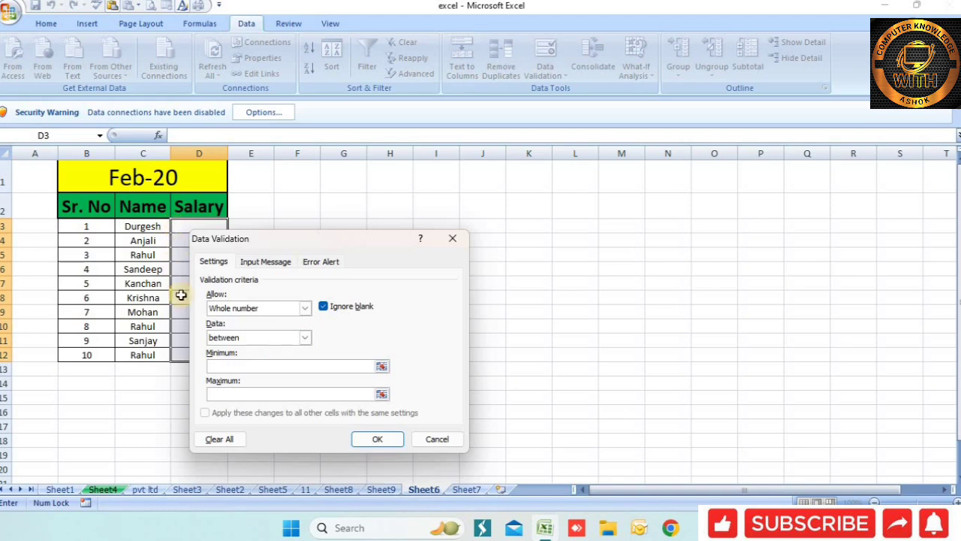
pyautogui.click(331, 366)
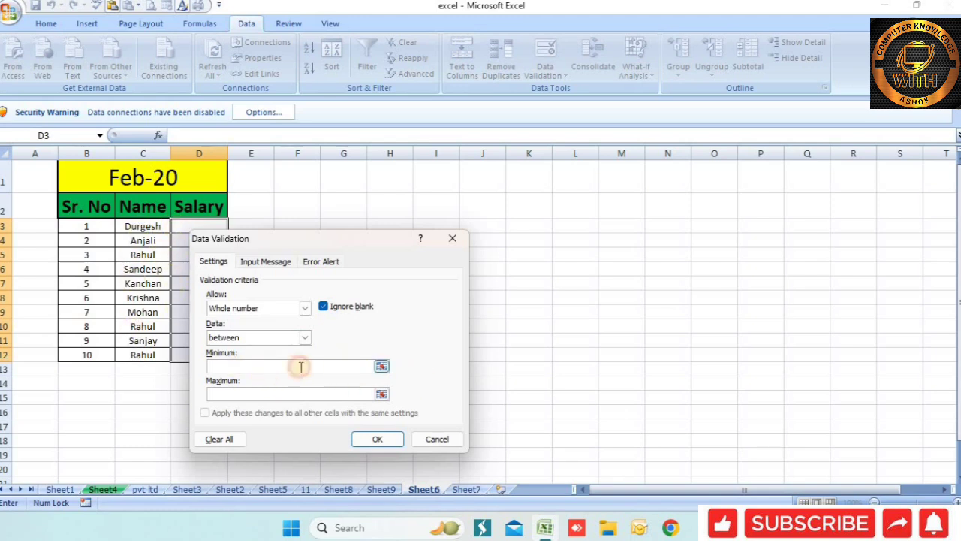
pyautogui.click(247, 395)
pyautogui.click(252, 366)
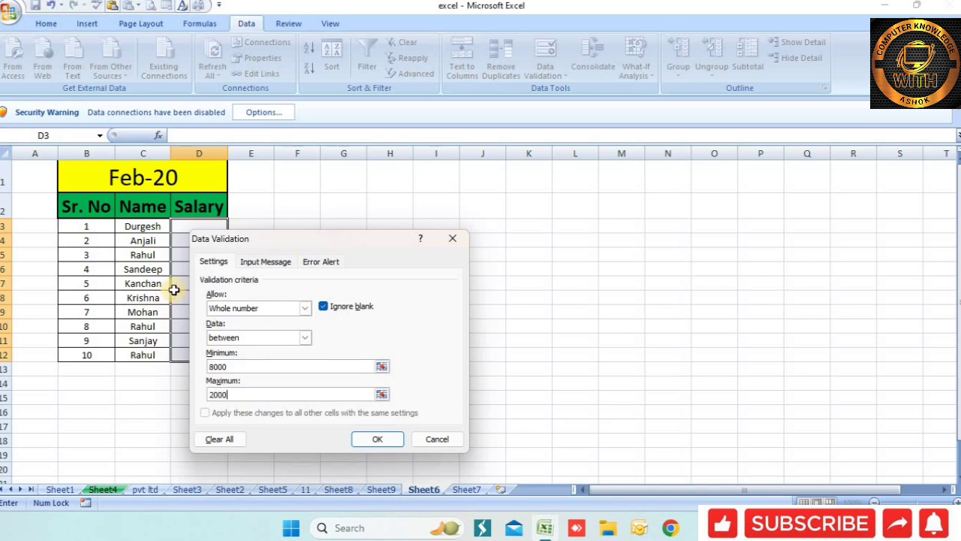
# Review the rule's input message and error alert options, leaving them blank, and apply the validation to the salary cells.
pyautogui.click(256, 262)
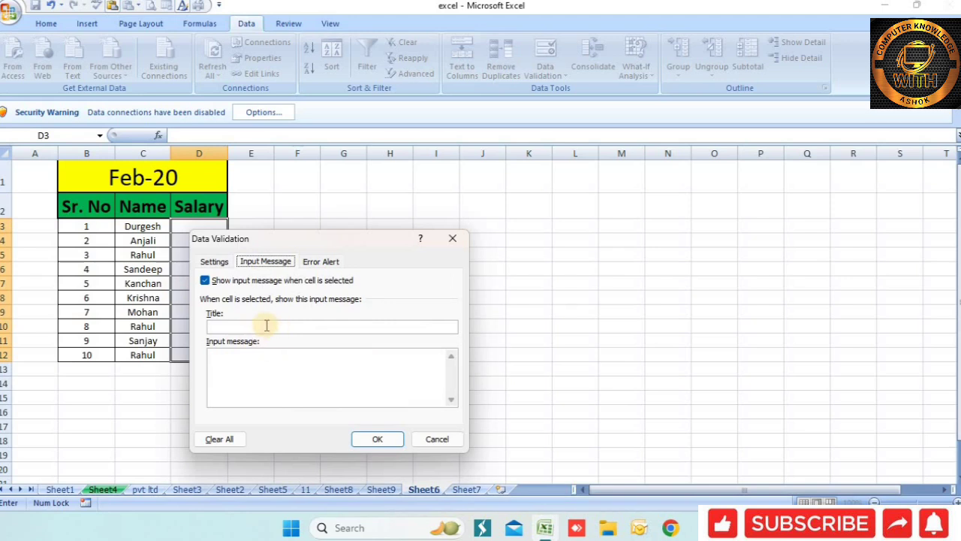
pyautogui.click(321, 261)
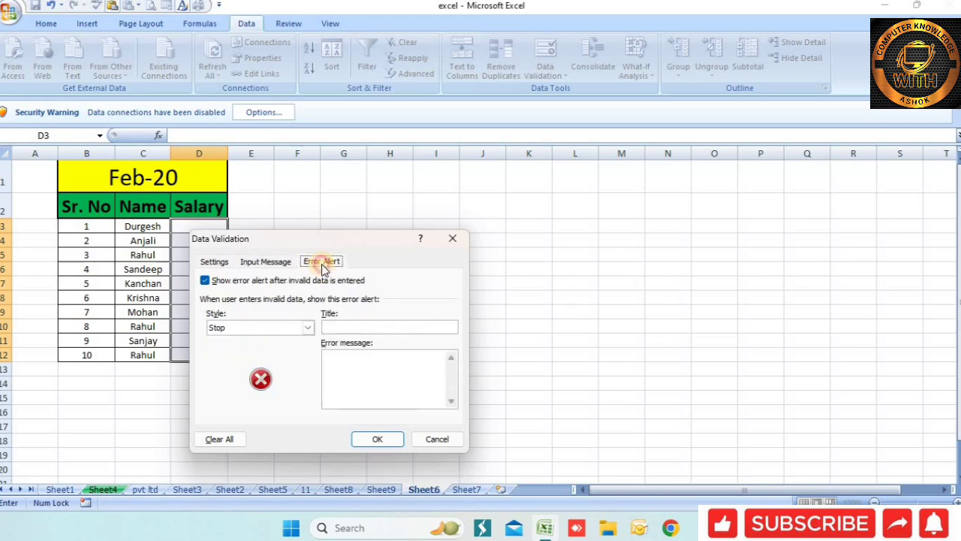
pyautogui.click(345, 328)
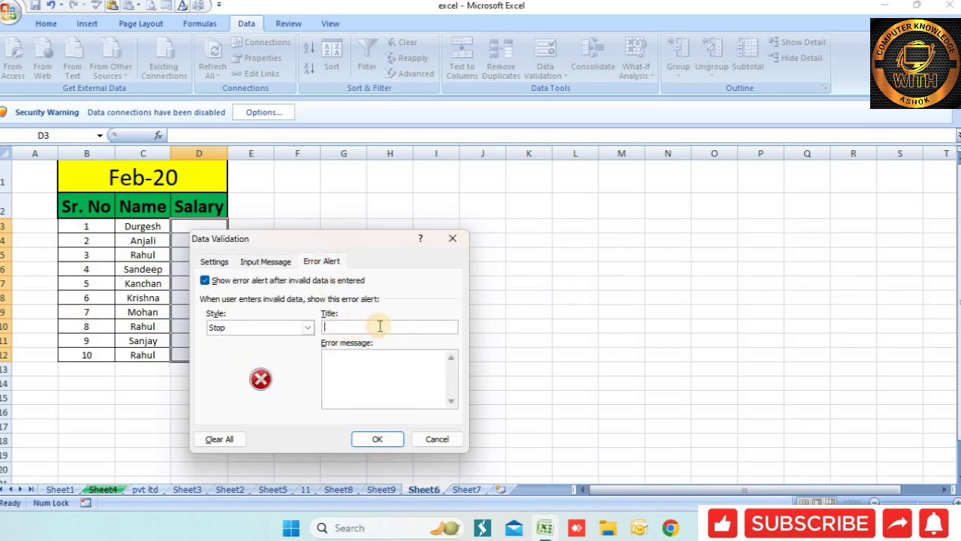
pyautogui.click(215, 261)
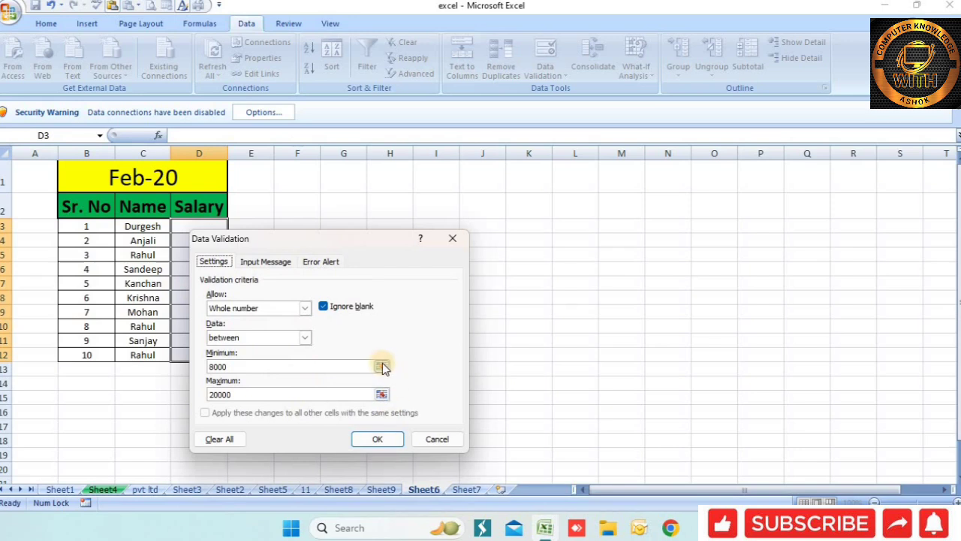
pyautogui.click(377, 442)
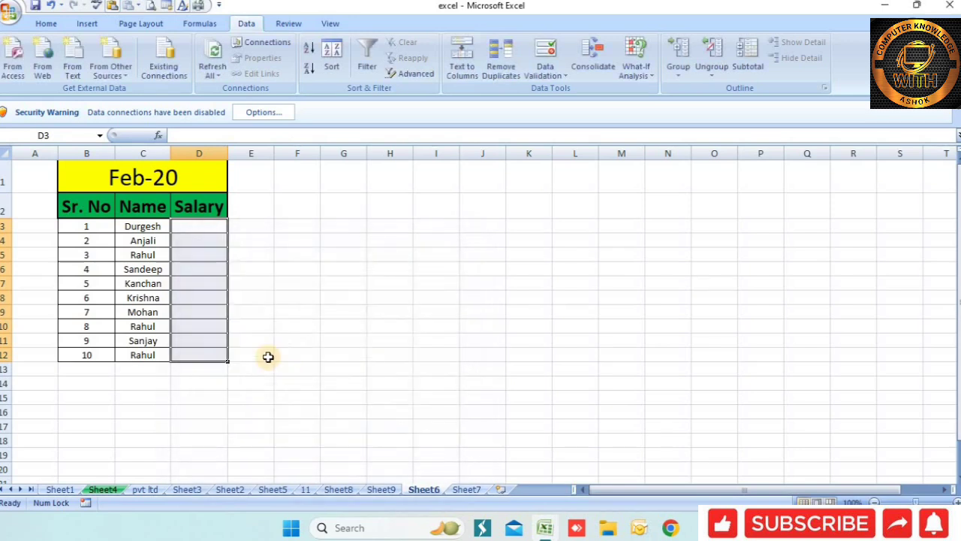
# Test the lower limit by trying to enter 7999 in D3, and cancel the entry.
pyautogui.click(194, 228)
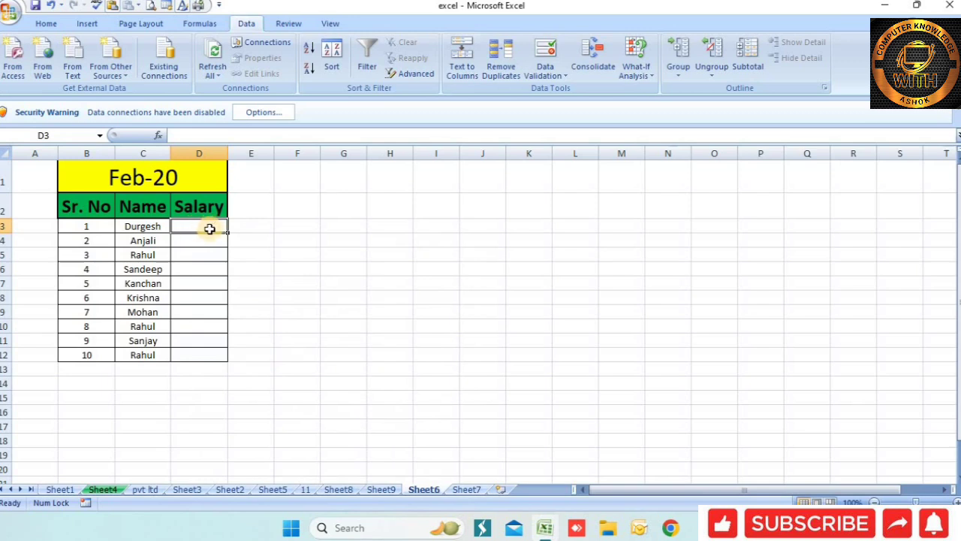
pyautogui.write('7')
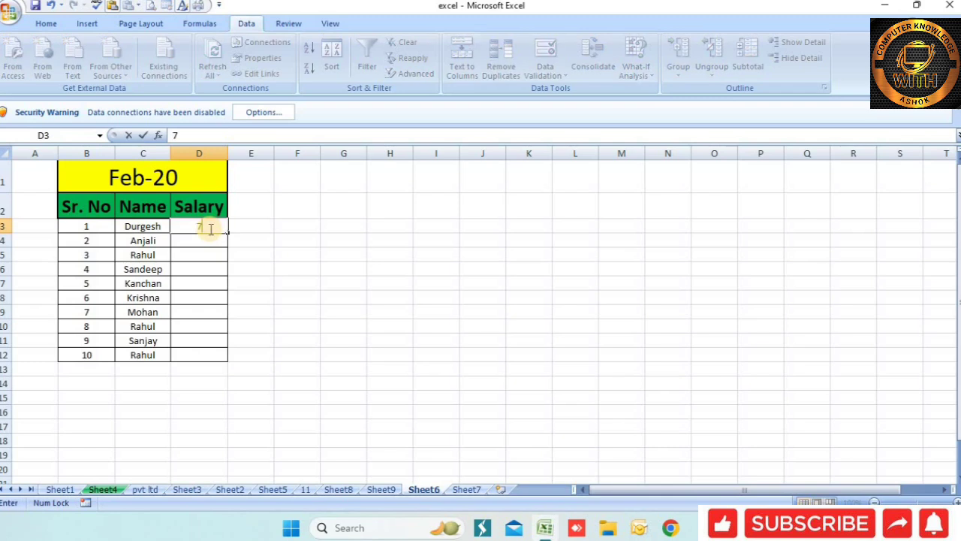
pyautogui.write('999')
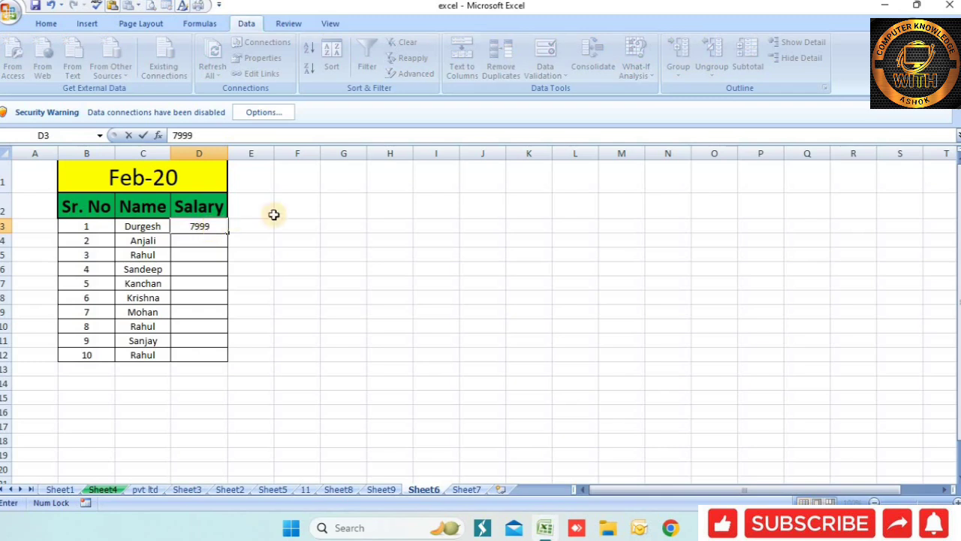
pyautogui.click(219, 271)
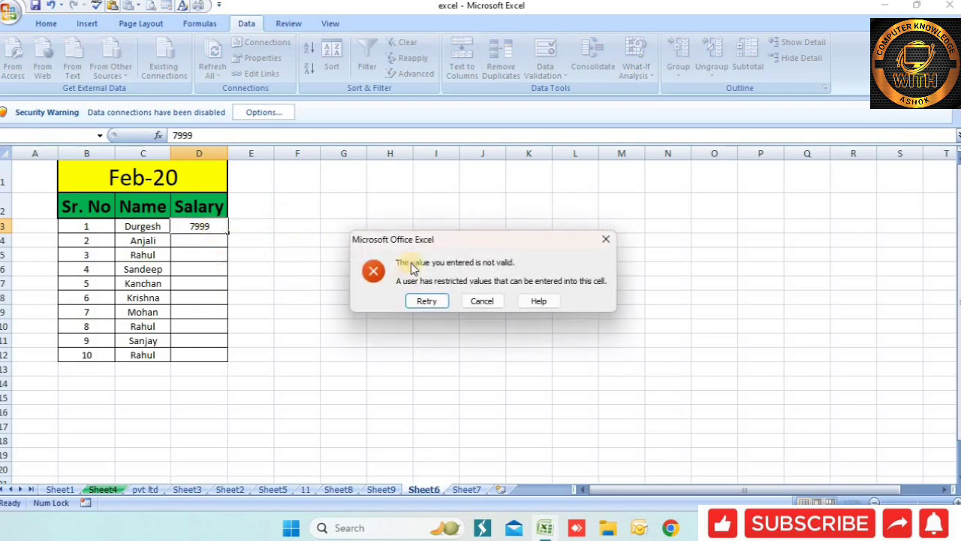
pyautogui.moveTo(435, 242); pyautogui.dragTo(122, 290)
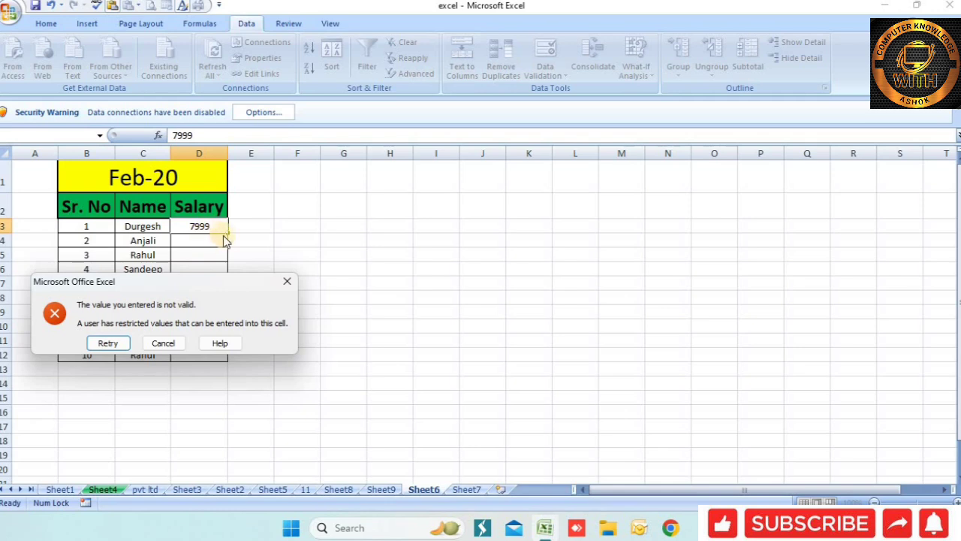
pyautogui.click(286, 283)
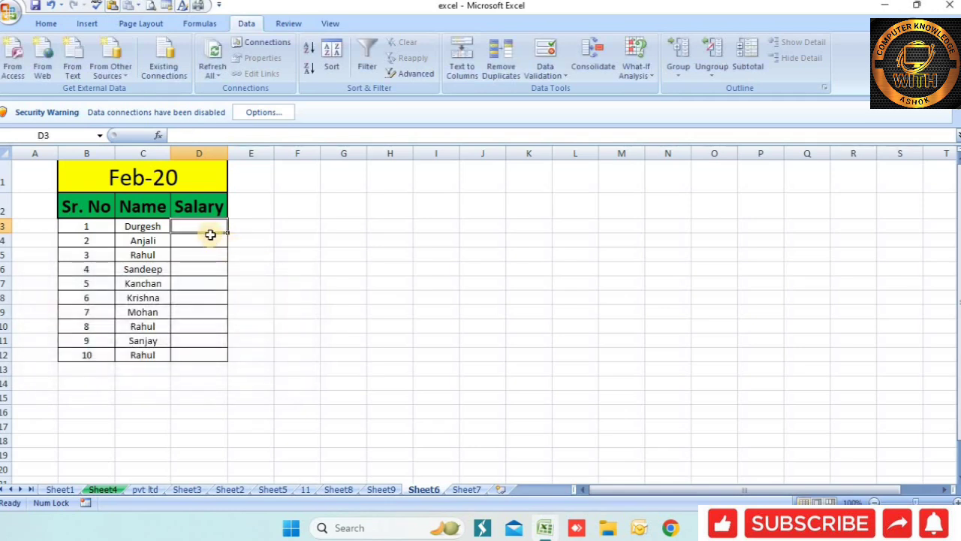
# Enter 8000 as the first employee's salary in D3.
pyautogui.write('8000')
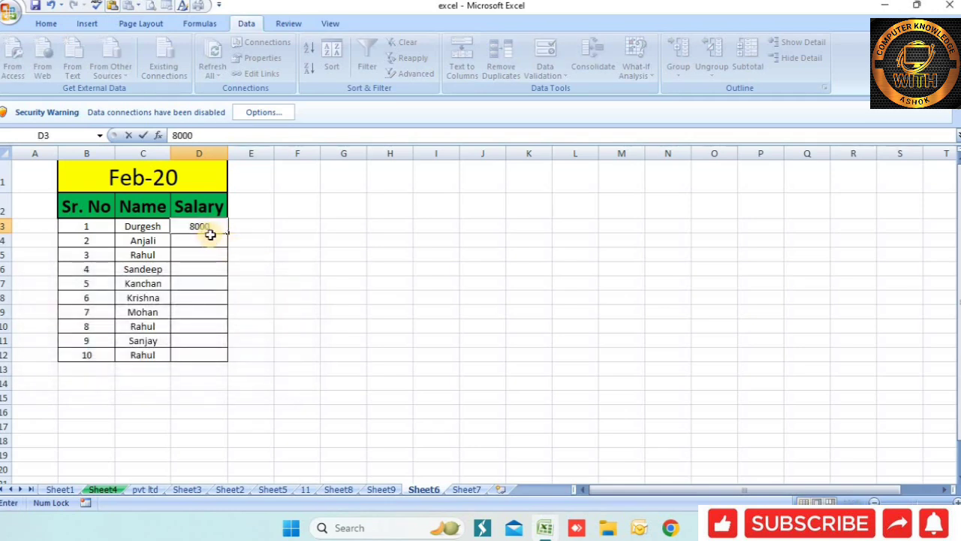
pyautogui.press('Return')
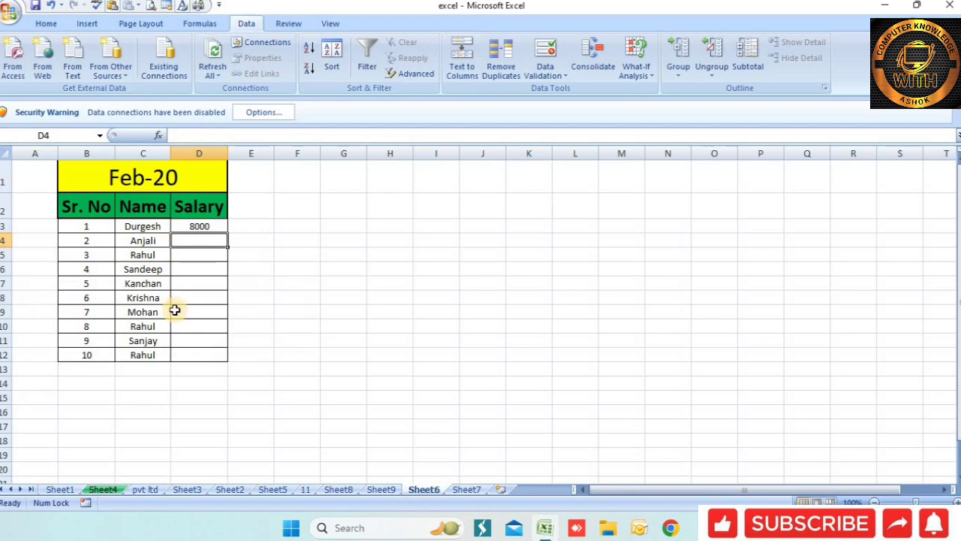
pyautogui.click(192, 256)
# Test the upper limit by trying to enter 20001 in D4, and cancel the entry.
pyautogui.click(204, 240)
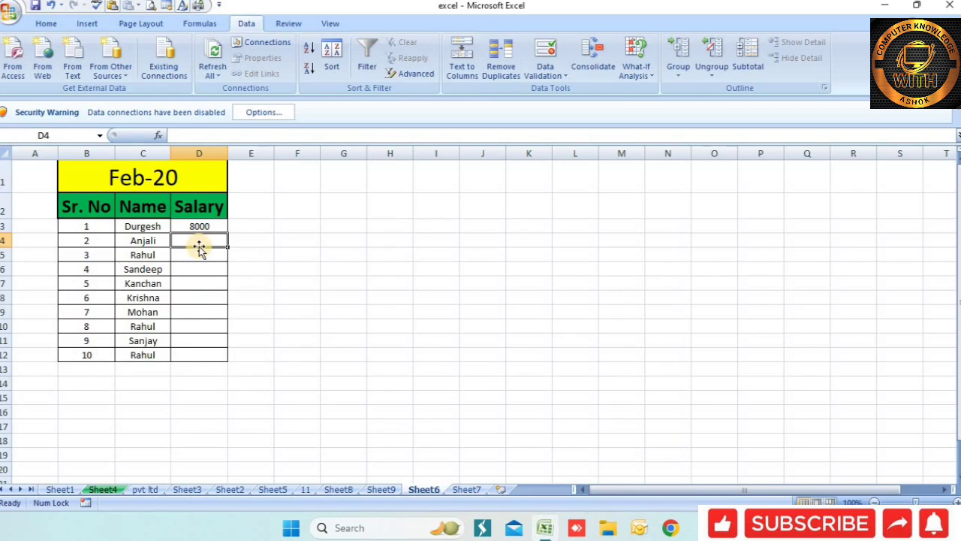
pyautogui.write('20001')
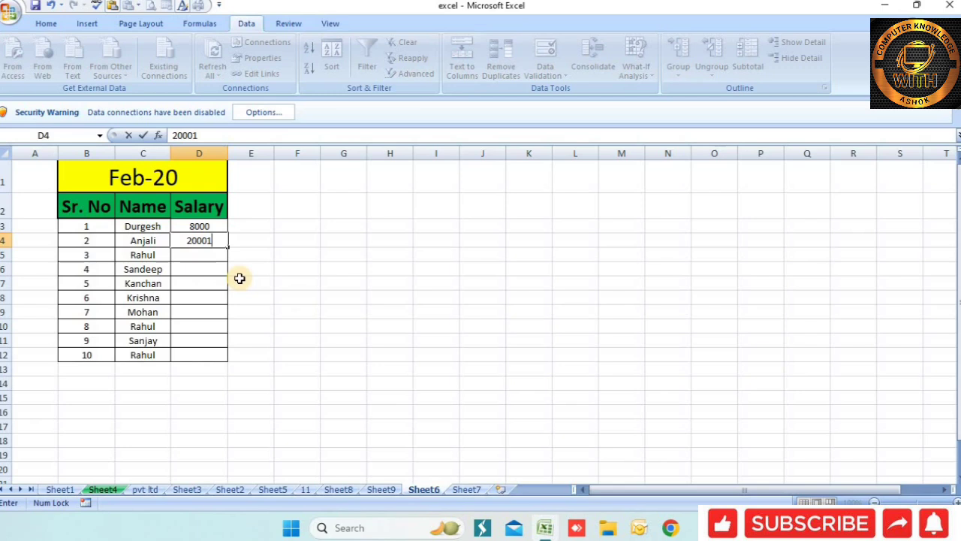
pyautogui.press('Return')
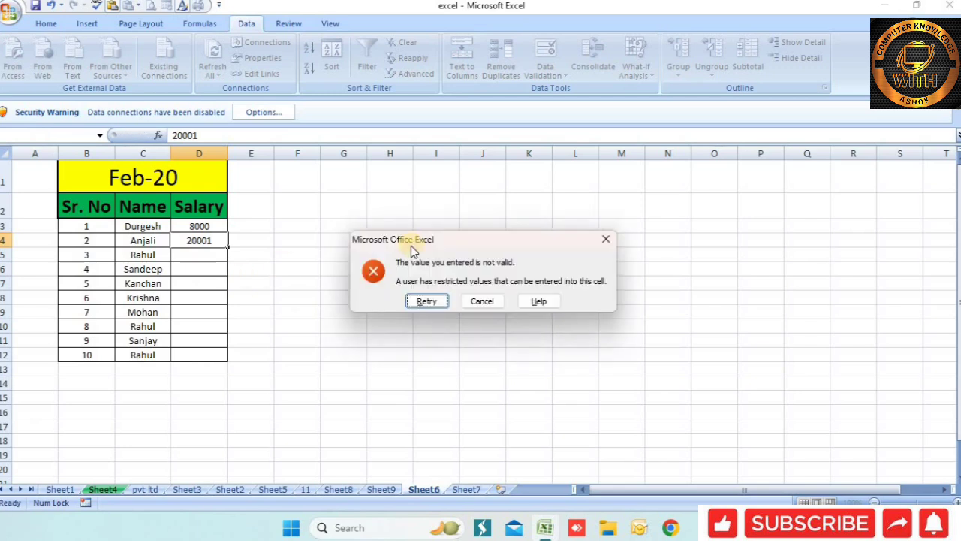
pyautogui.moveTo(441, 239); pyautogui.dragTo(167, 291)
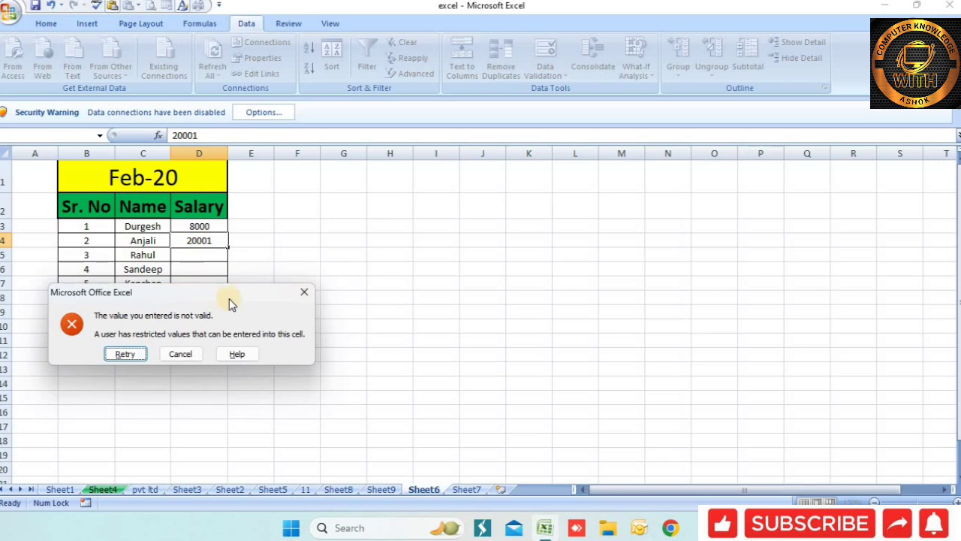
pyautogui.click(304, 291)
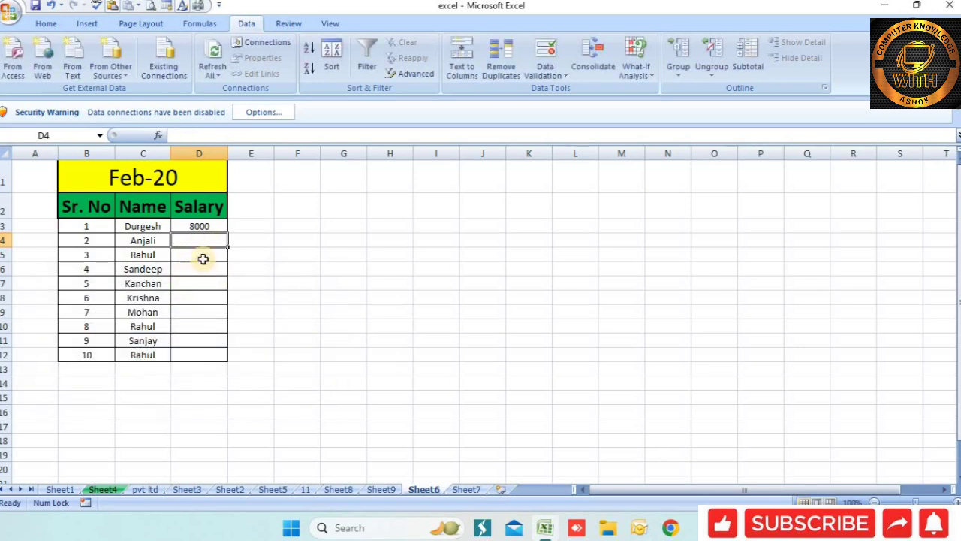
# Enter the salaries 12000, 14000, 15000, 17400 and 8500 for employees 2 to 6 in D4:D8.
pyautogui.write('12000')
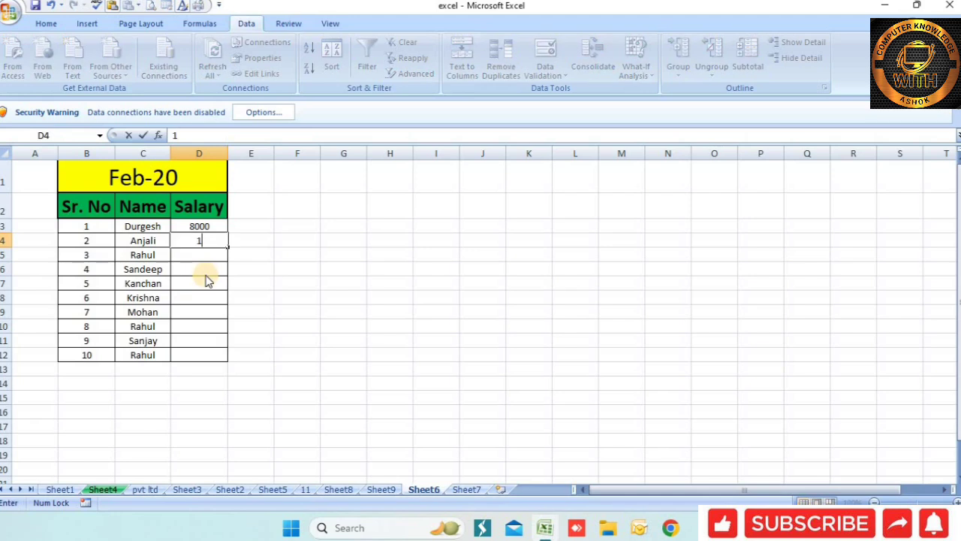
pyautogui.press('Return')
pyautogui.write('14000')
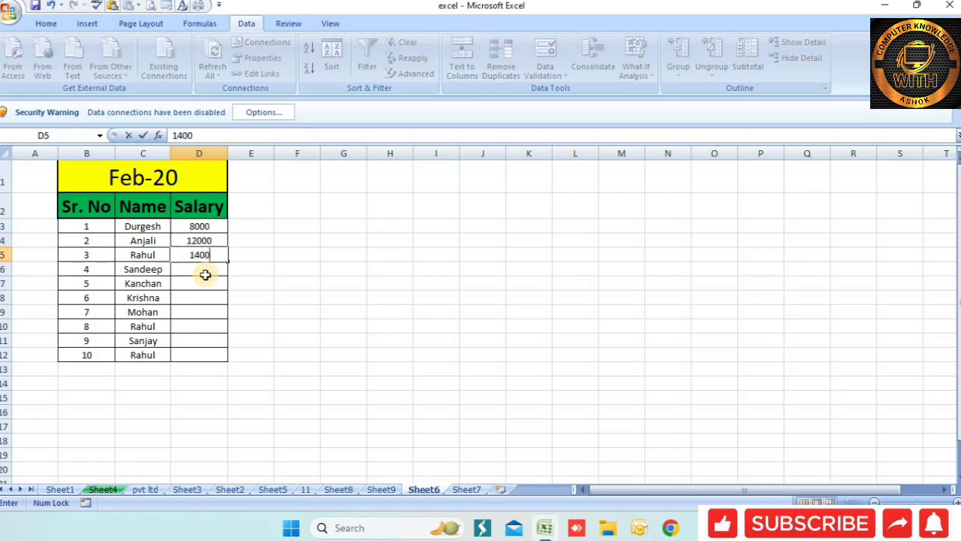
pyautogui.press('Return')
pyautogui.write('15000')
pyautogui.press('Return')
pyautogui.write('17400')
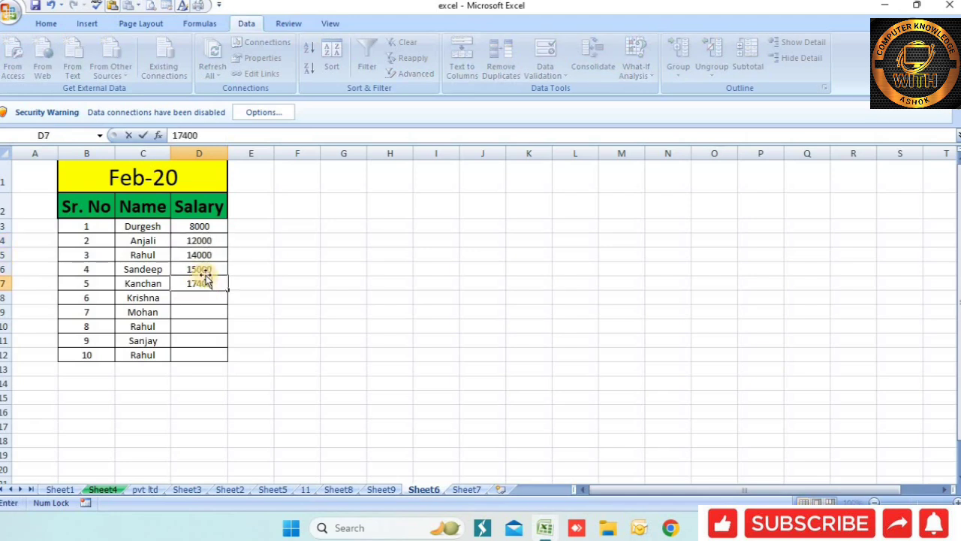
pyautogui.press('Return')
pyautogui.write('.1')
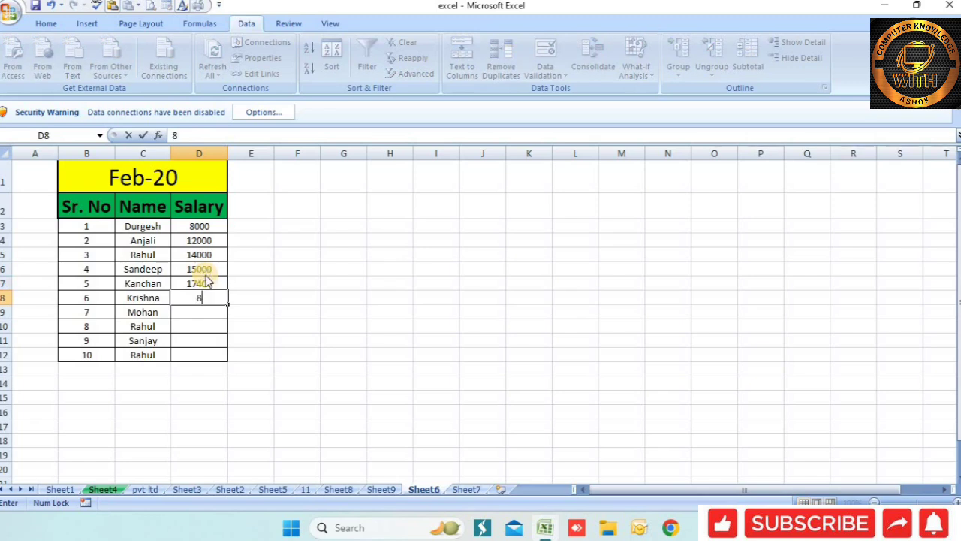
pyautogui.write('500')
pyautogui.press('Return')
# Fill in the remaining salaries 14000, 15000, 16600 and 18500 for employees 7 to 10 in D9:D12.
pyautogui.write('14000')
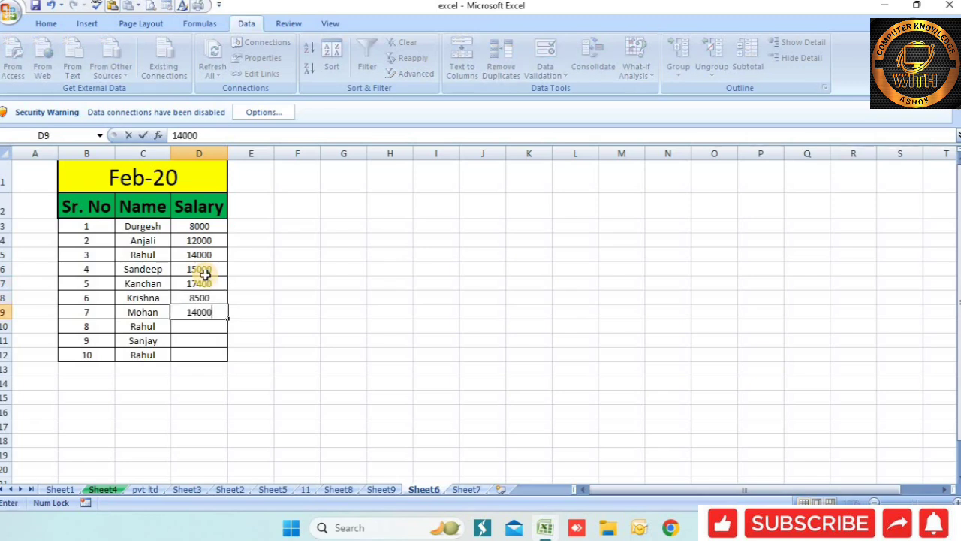
pyautogui.press('Return')
pyautogui.write('15000')
pyautogui.press('Return')
pyautogui.write('1')
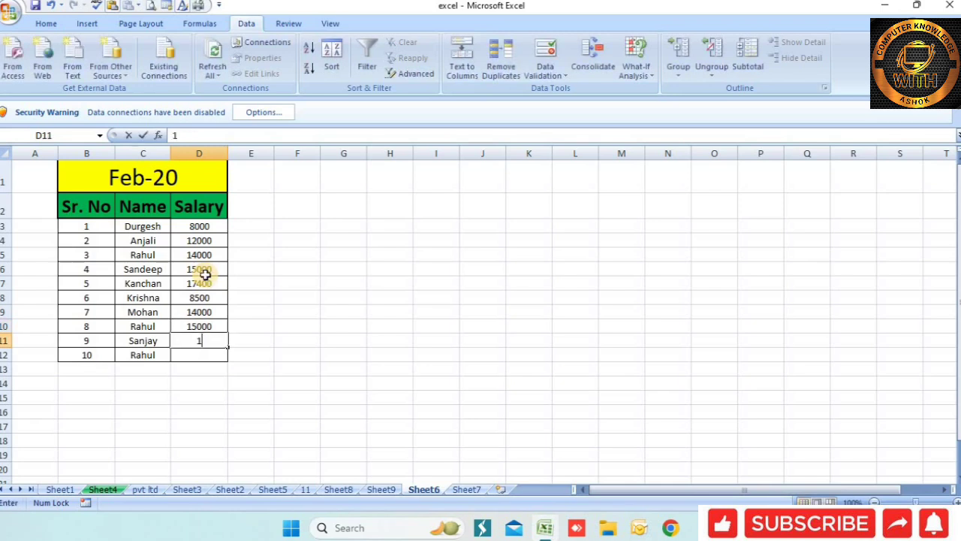
pyautogui.write('6600')
pyautogui.press('Return')
pyautogui.write('1')
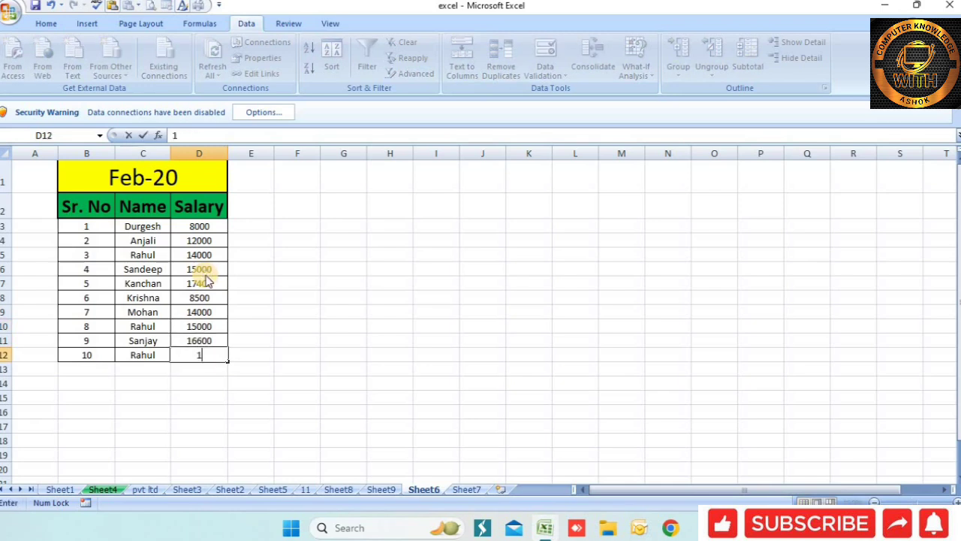
pyautogui.write('8500')
pyautogui.press('Return')
pyautogui.click(278, 267)
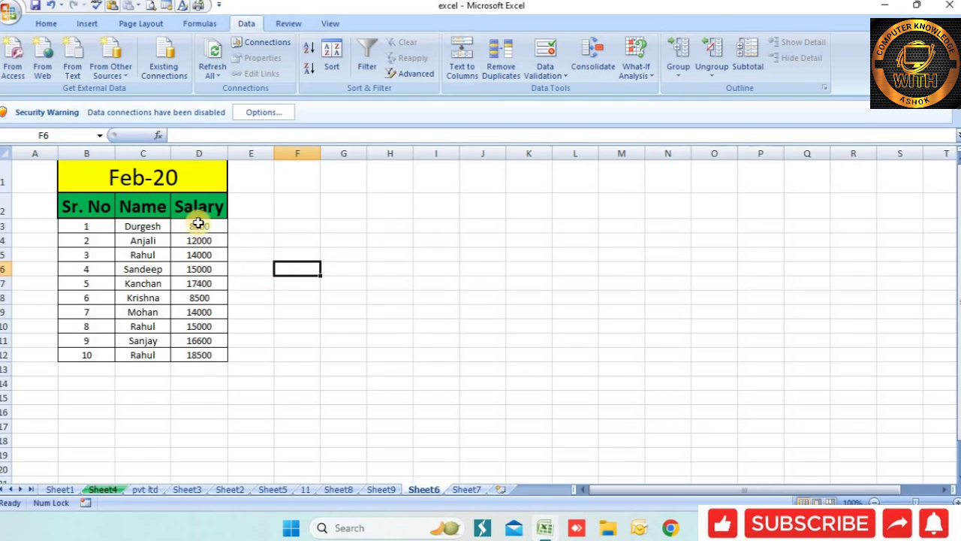
pyautogui.moveTo(198, 223); pyautogui.dragTo(198, 351)
pyautogui.moveTo(88, 240); pyautogui.dragTo(167, 280)
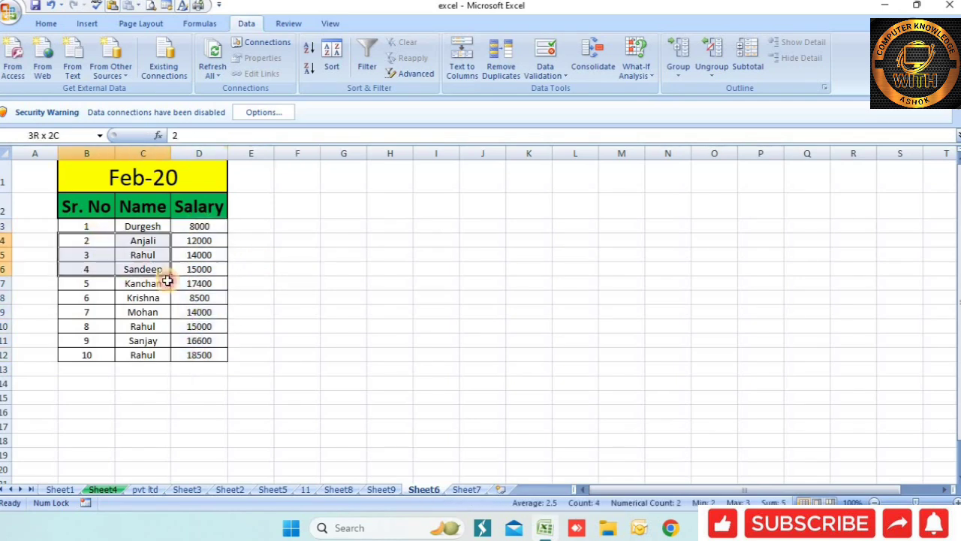
pyautogui.moveTo(199, 240); pyautogui.dragTo(200, 339)
pyautogui.moveTo(200, 225); pyautogui.dragTo(193, 352)
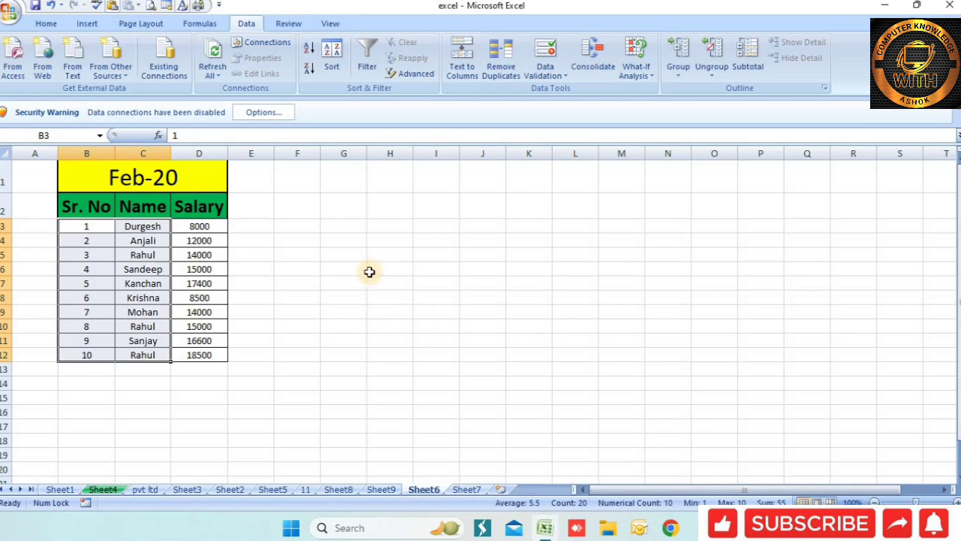
pyautogui.click(370, 272)
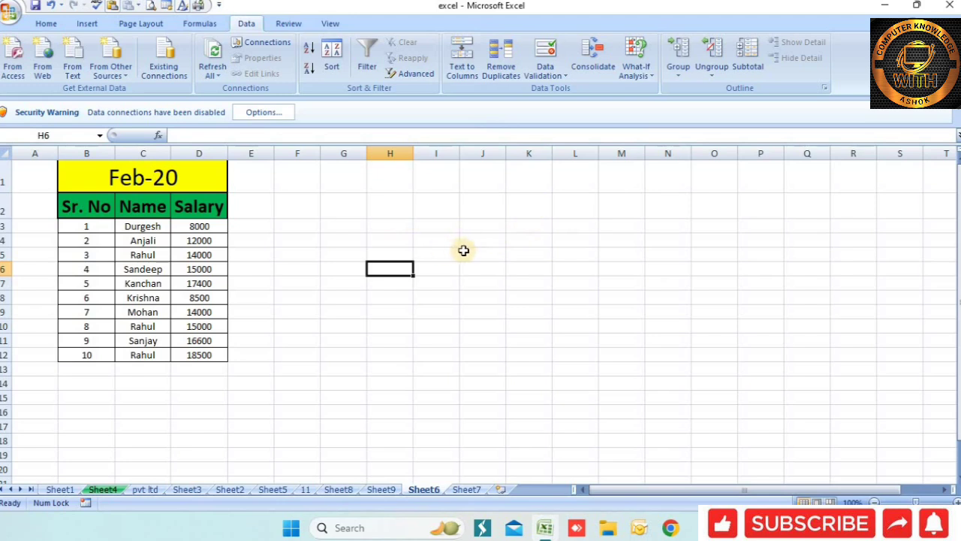
pyautogui.click(395, 396)
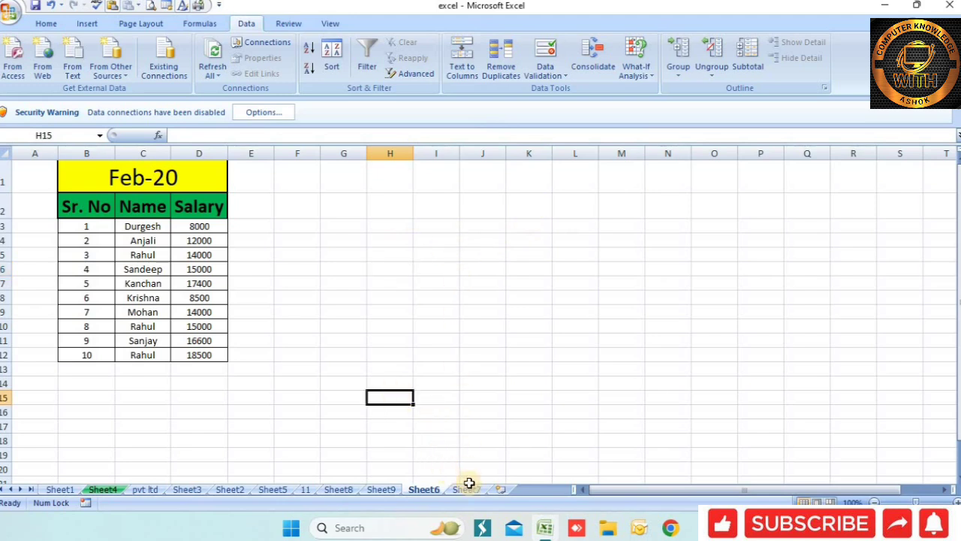
# Switch to the attendance table on Sheet7 and look over its weekday columns and empty cells.
pyautogui.click(467, 488)
pyautogui.click(217, 366)
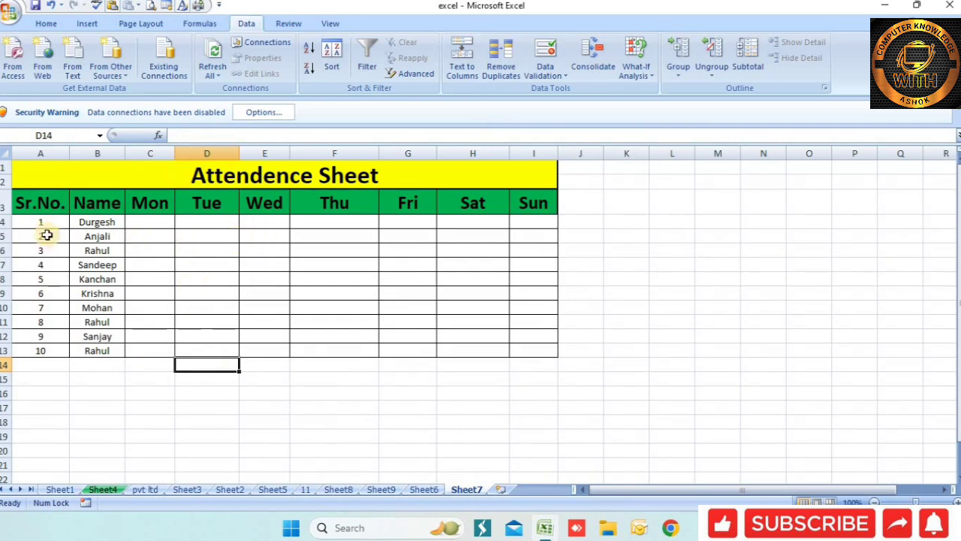
pyautogui.moveTo(139, 212); pyautogui.dragTo(536, 206)
pyautogui.moveTo(171, 239); pyautogui.dragTo(185, 318)
pyautogui.moveTo(185, 253); pyautogui.dragTo(330, 309)
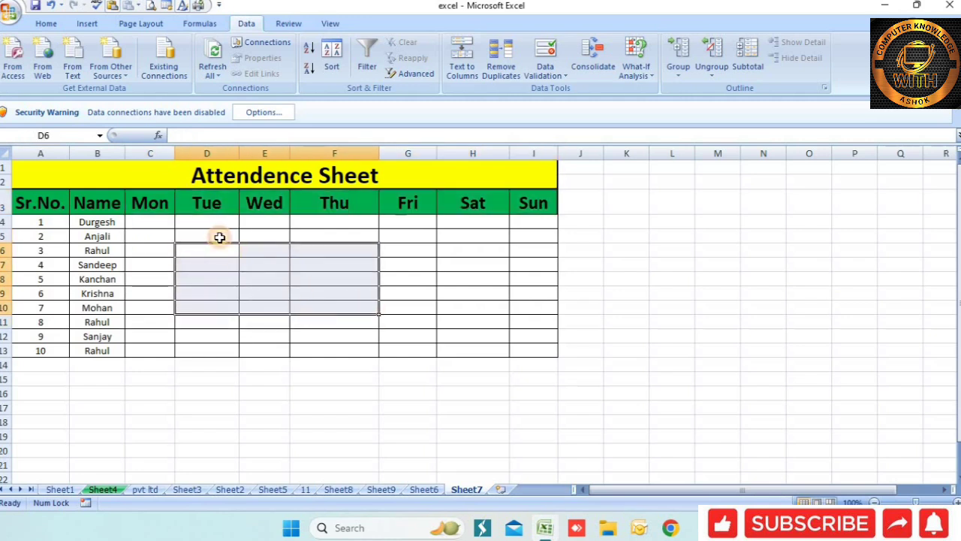
pyautogui.moveTo(219, 237); pyautogui.dragTo(230, 291)
pyautogui.click(264, 252)
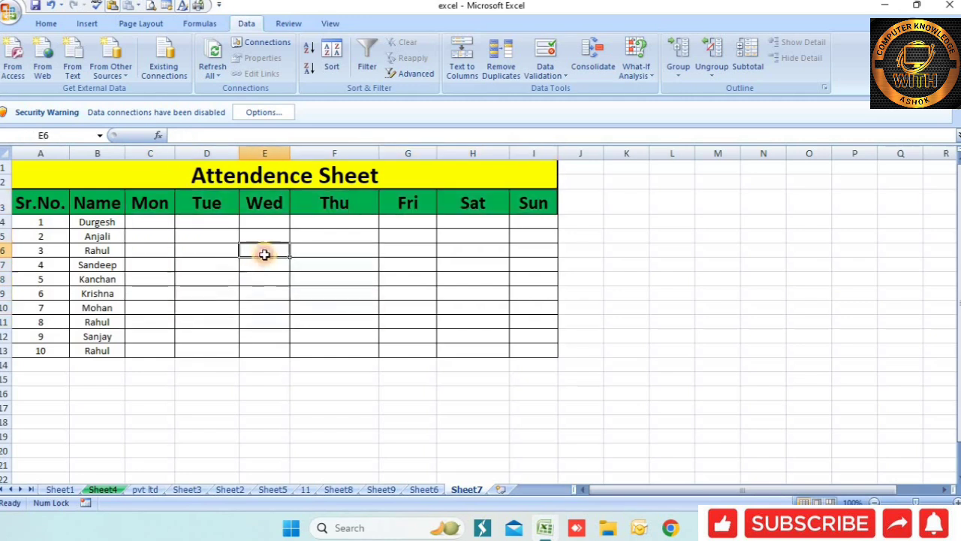
# Enter the sample attendance codes P, A, H and L for the first employee from Monday to Thursday in C4:F4.
pyautogui.click(157, 224)
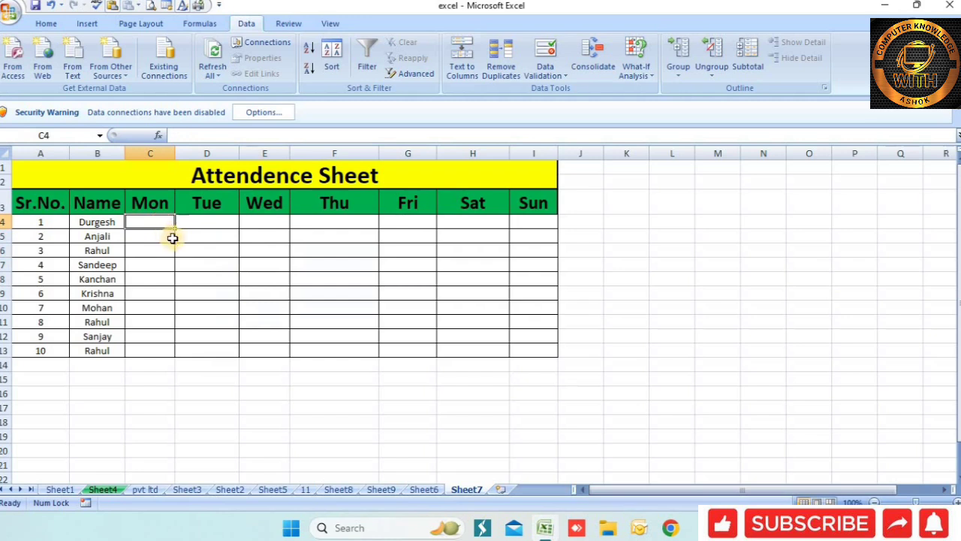
pyautogui.write('p')
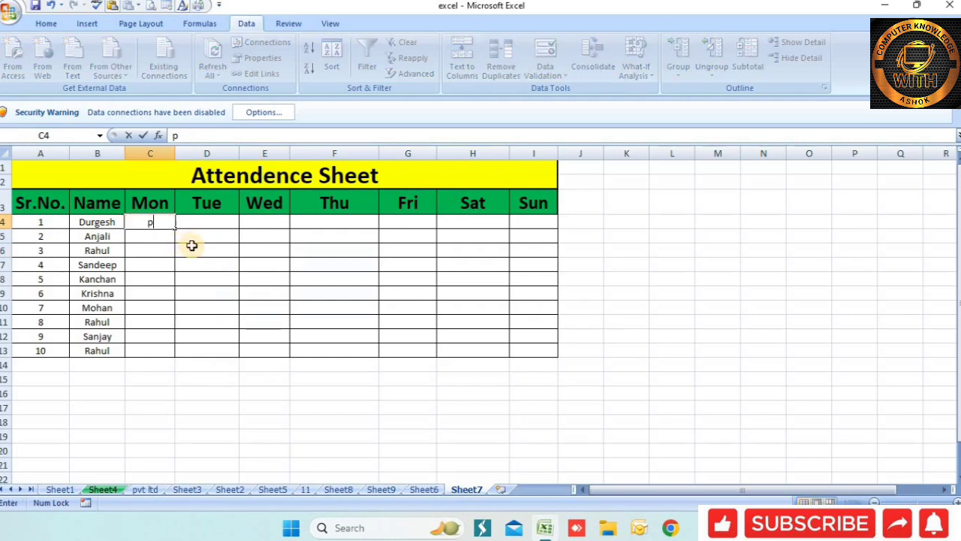
pyautogui.press('capslock')
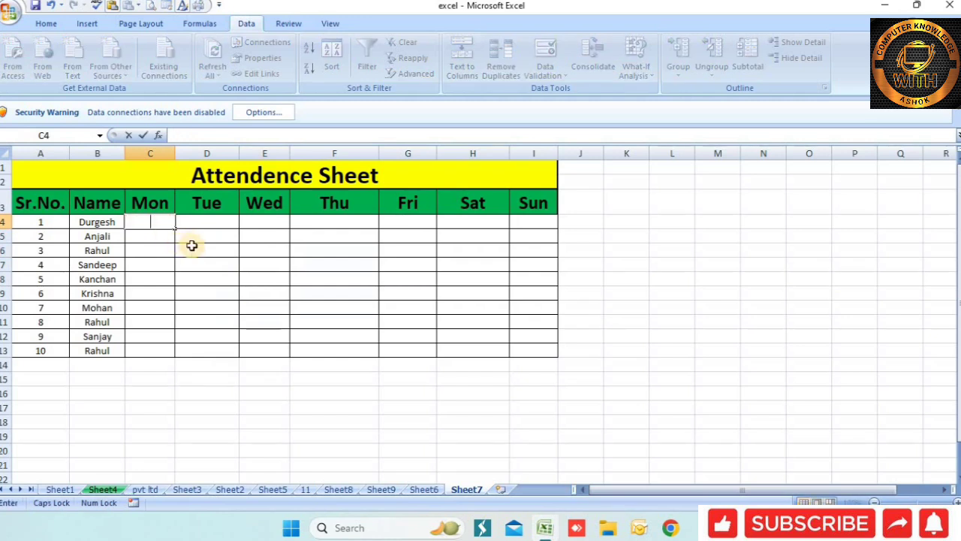
pyautogui.press('Tab')
pyautogui.write('A')
pyautogui.press('Tab')
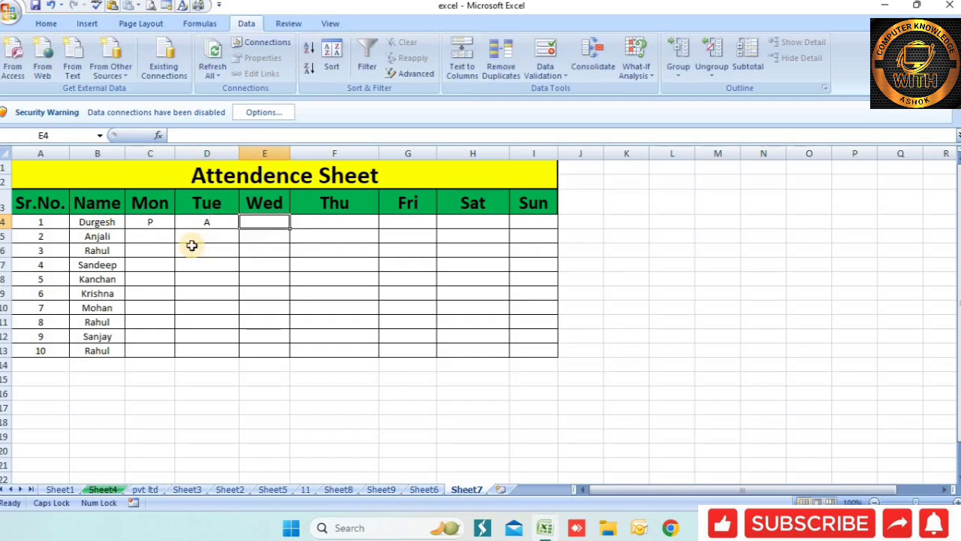
pyautogui.write('H')
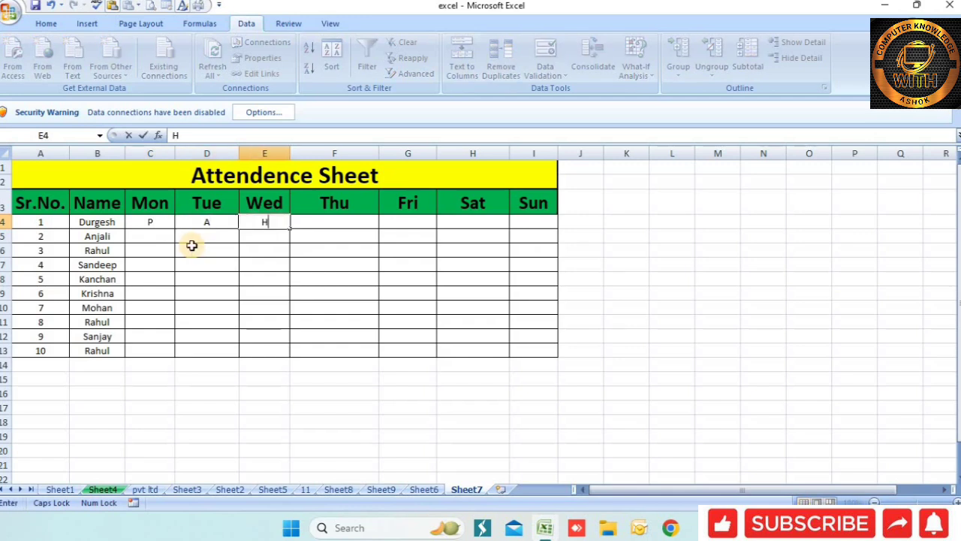
pyautogui.press('Tab')
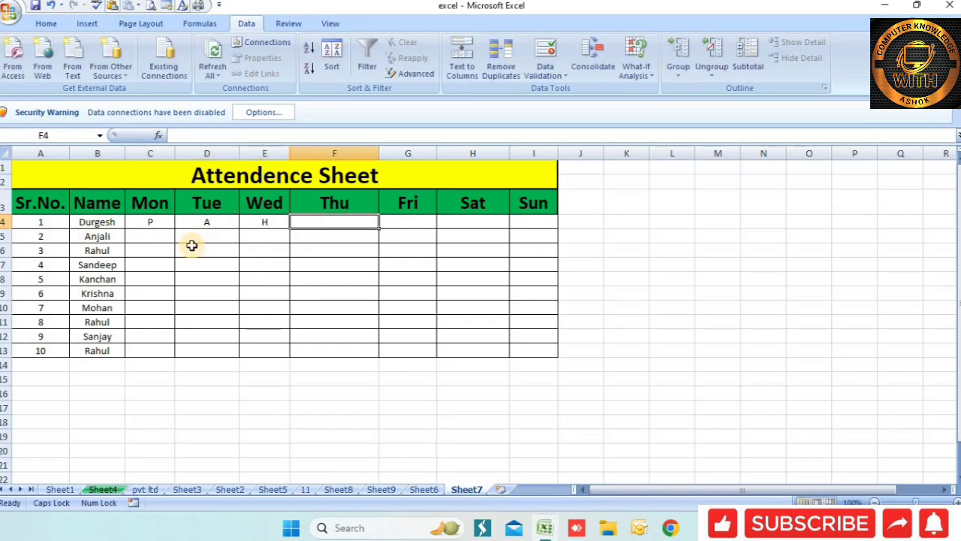
pyautogui.write('L')
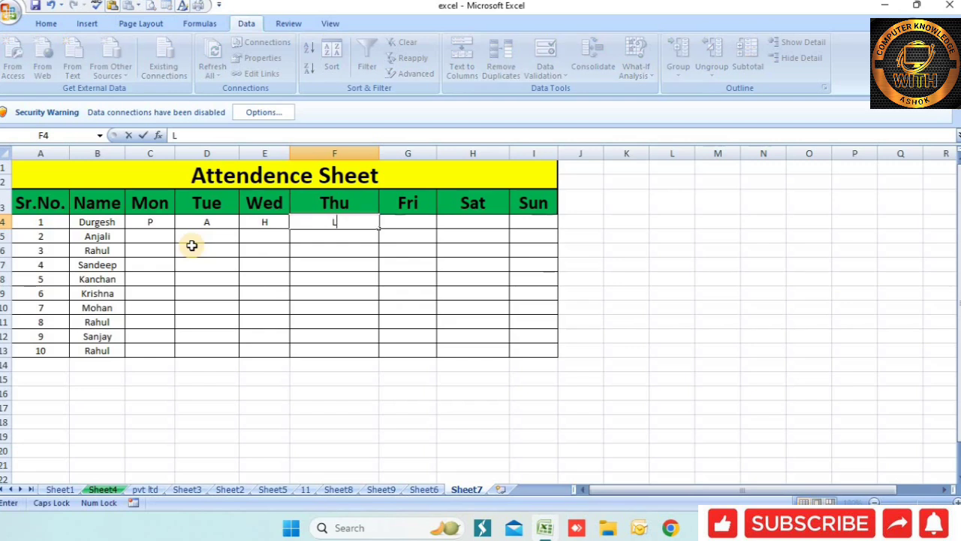
pyautogui.click(372, 237)
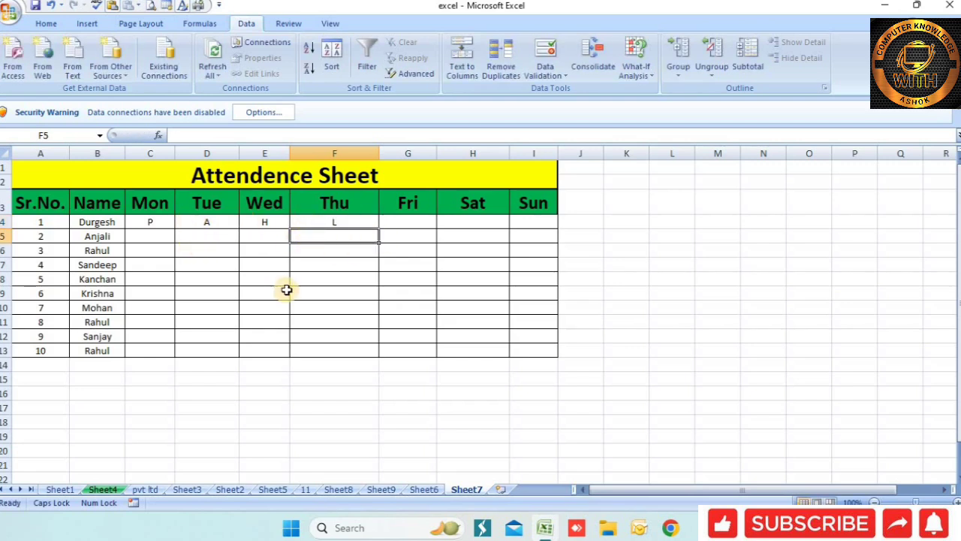
pyautogui.moveTo(150, 222); pyautogui.dragTo(319, 255)
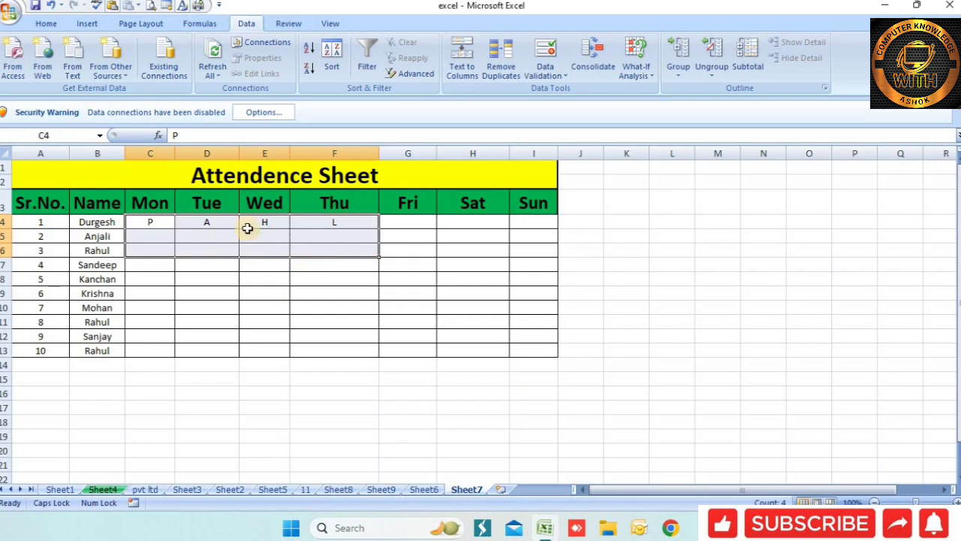
pyautogui.moveTo(174, 221); pyautogui.dragTo(324, 232)
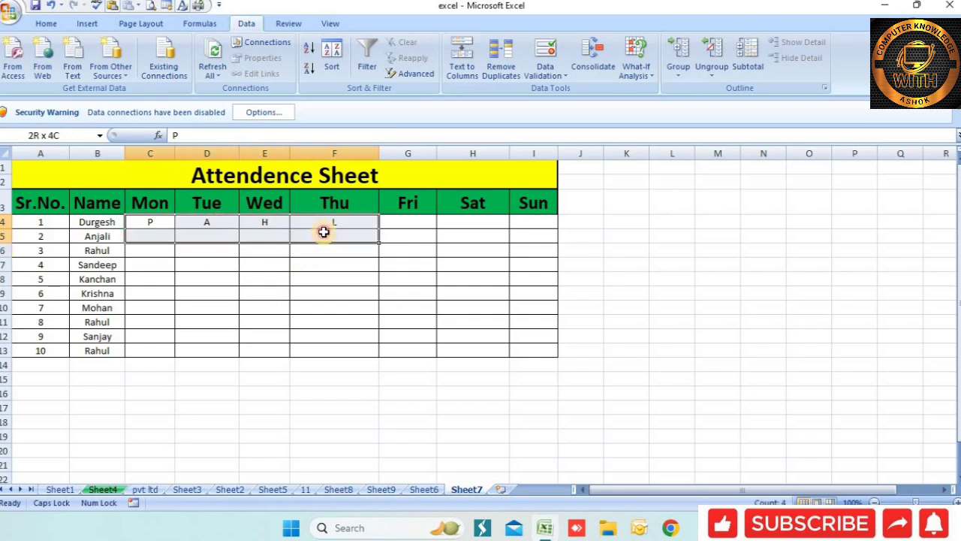
pyautogui.click(242, 251)
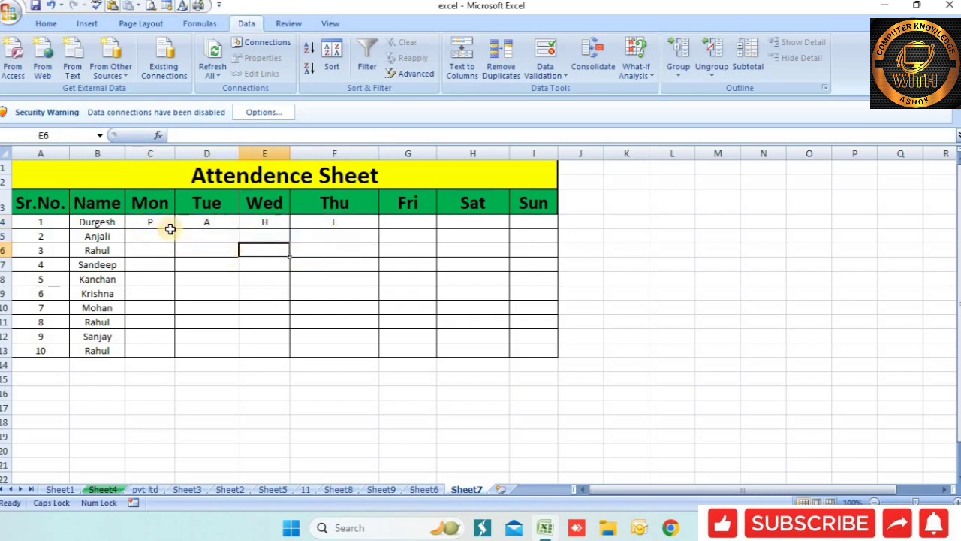
pyautogui.click(213, 266)
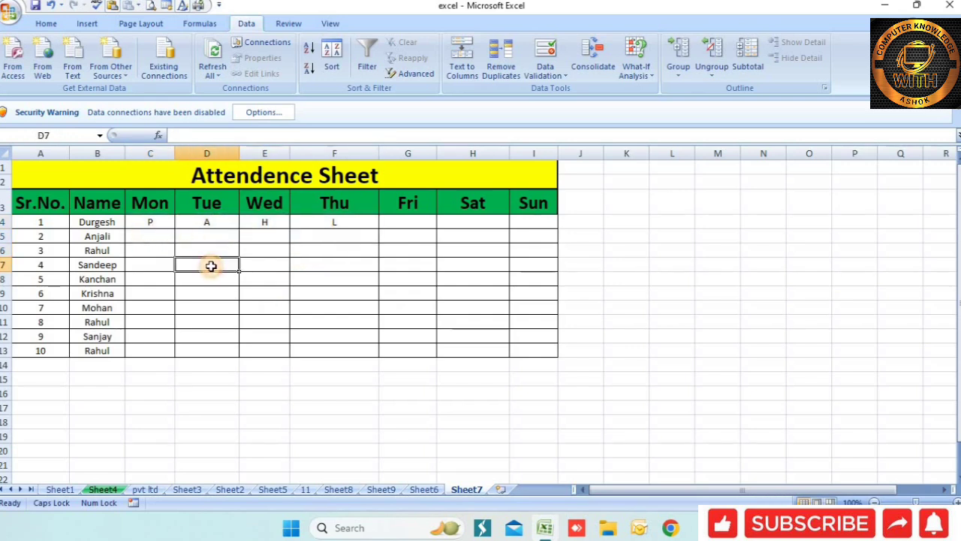
pyautogui.click(262, 252)
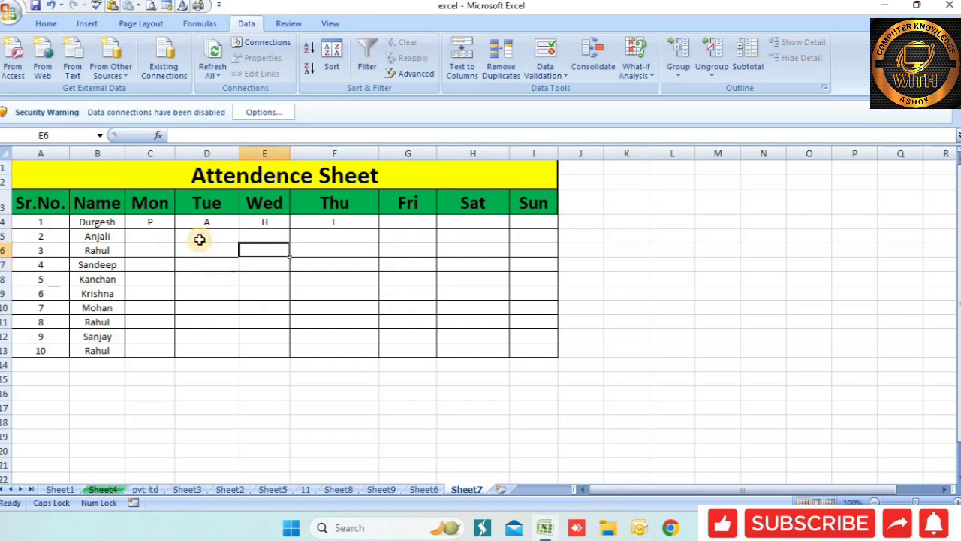
# Clear the sample attendance codes from the range C4:F11.
pyautogui.moveTo(150, 222); pyautogui.dragTo(309, 312)
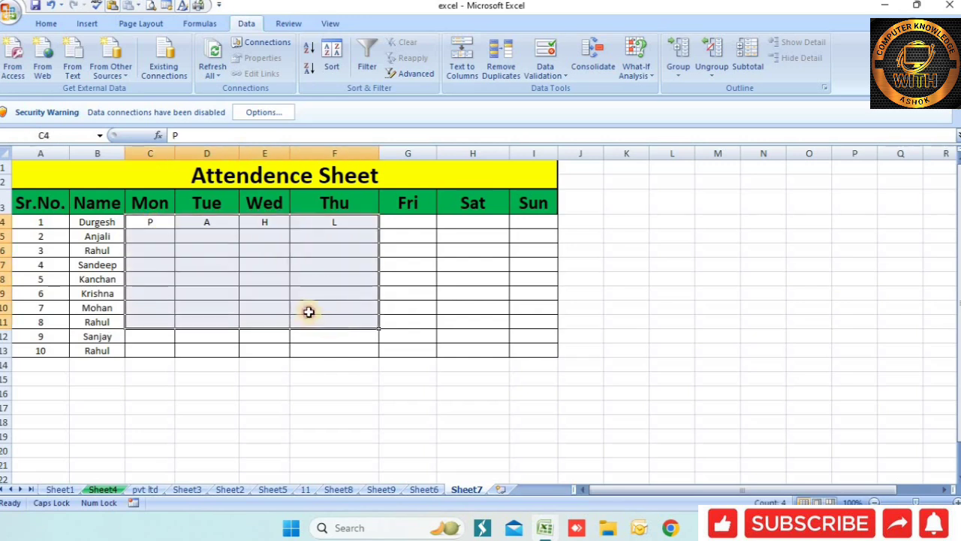
pyautogui.press('Delete')
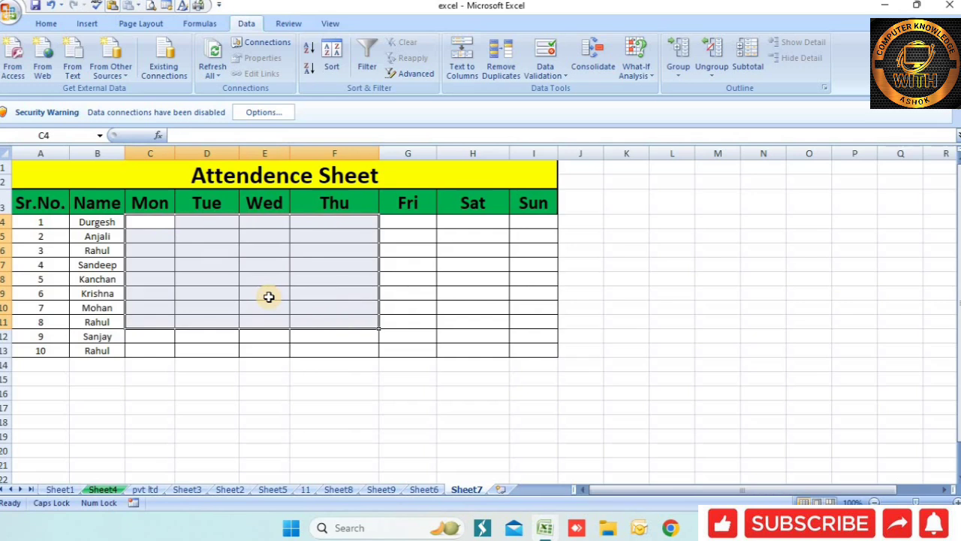
pyautogui.click(184, 235)
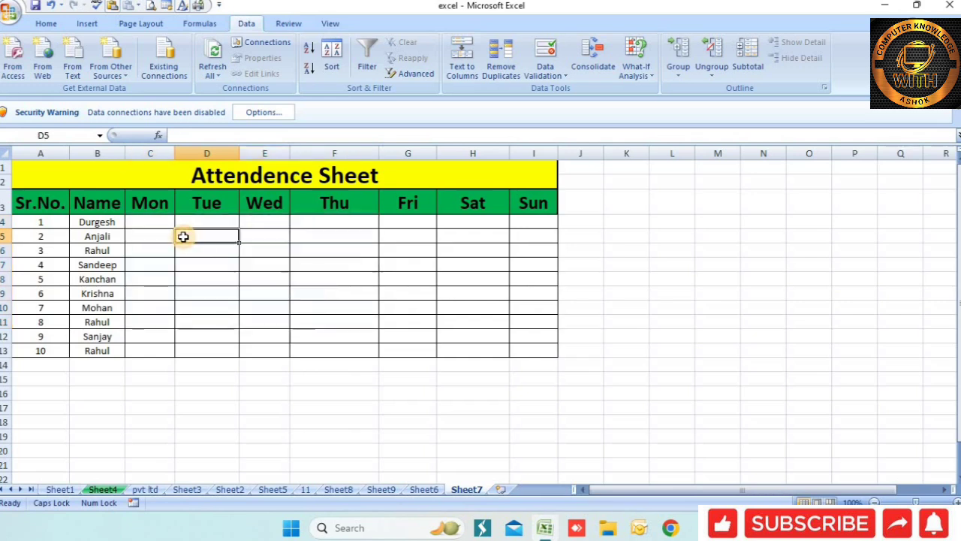
# Restrict the attendance cells C4:I13 with list data validation using the source A,P,L,H.
pyautogui.moveTo(151, 221); pyautogui.dragTo(520, 344)
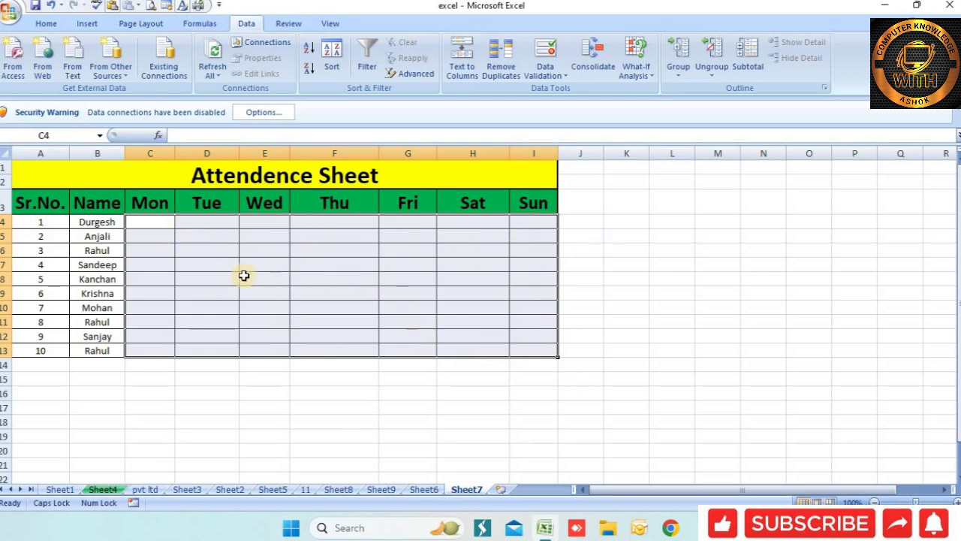
pyautogui.click(559, 71)
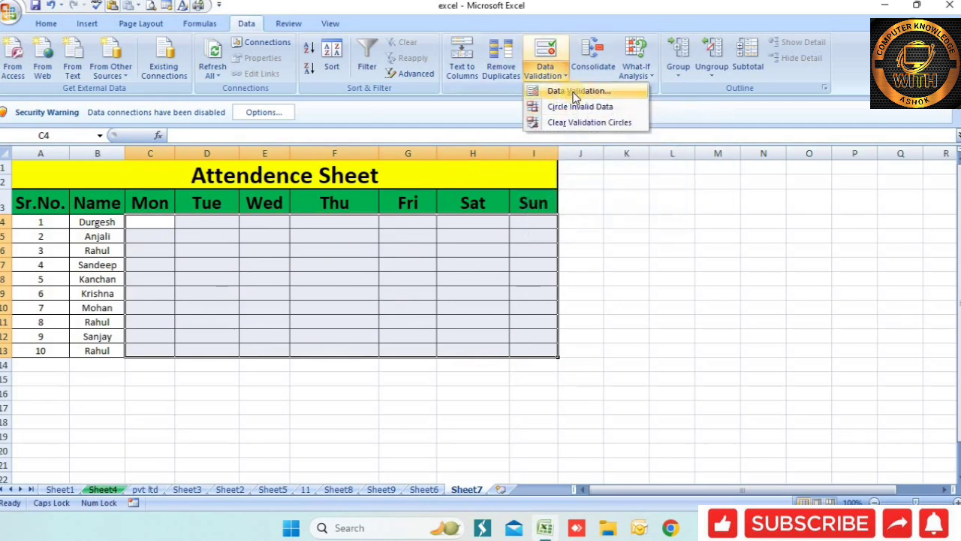
pyautogui.click(568, 94)
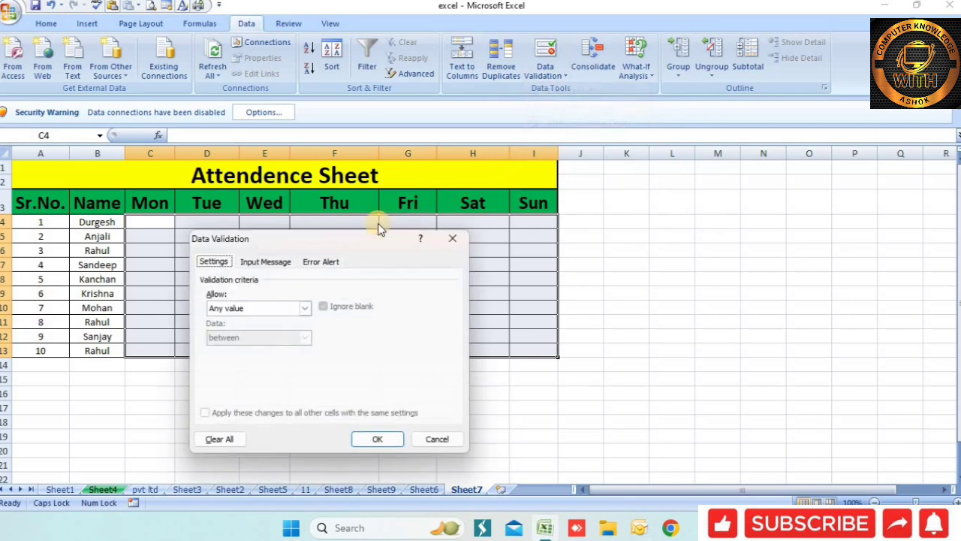
pyautogui.moveTo(309, 239); pyautogui.dragTo(389, 240)
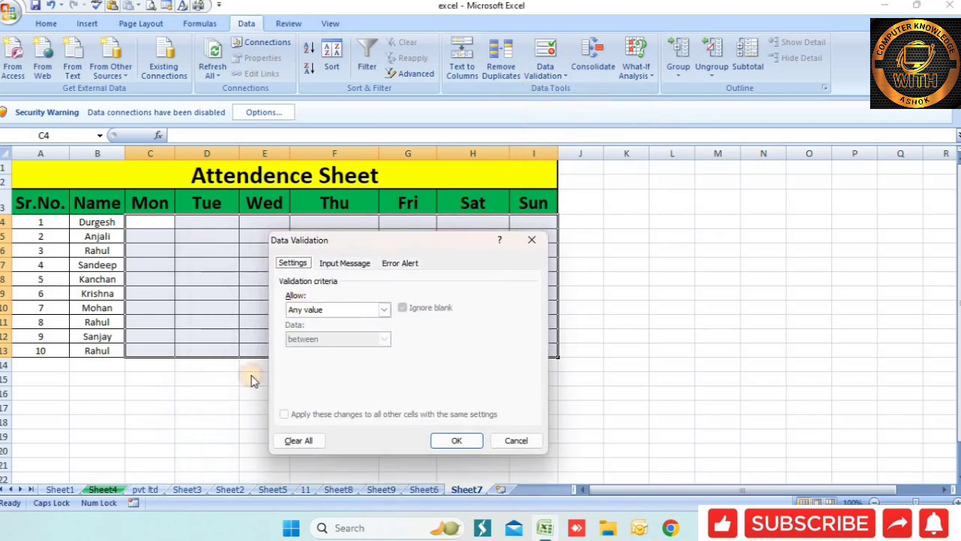
pyautogui.click(378, 315)
pyautogui.click(313, 347)
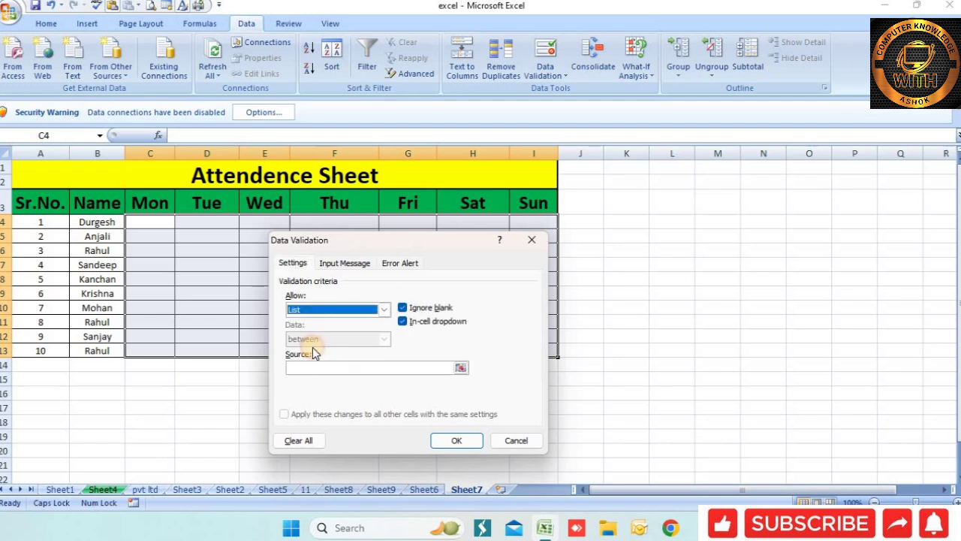
pyautogui.click(338, 367)
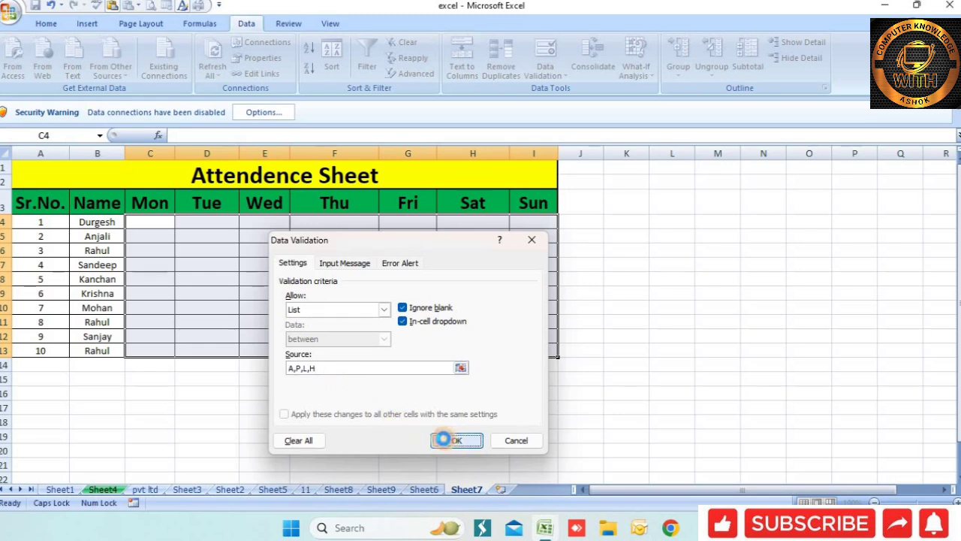
pyautogui.click(449, 440)
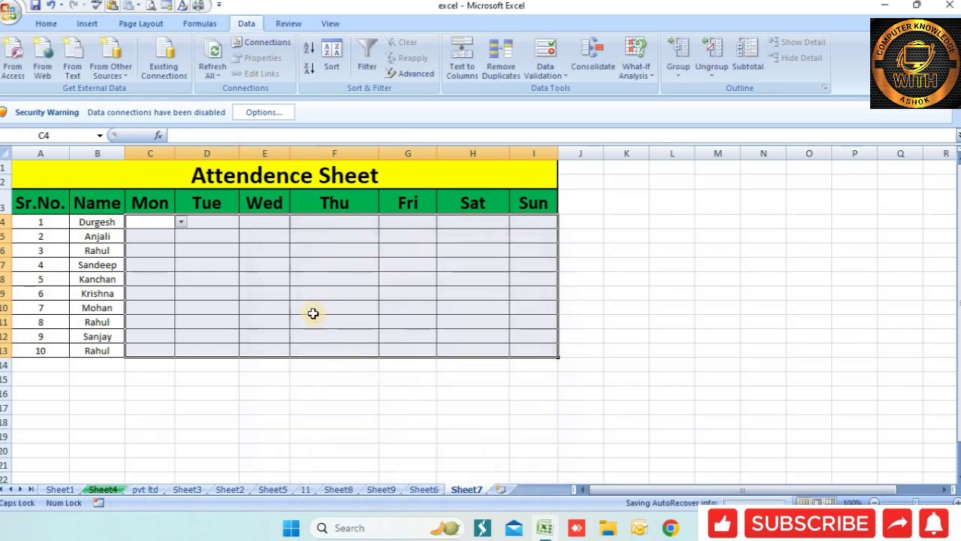
# Check the allowed attendance codes offered by the in-cell list in F8 without choosing one.
pyautogui.click(154, 221)
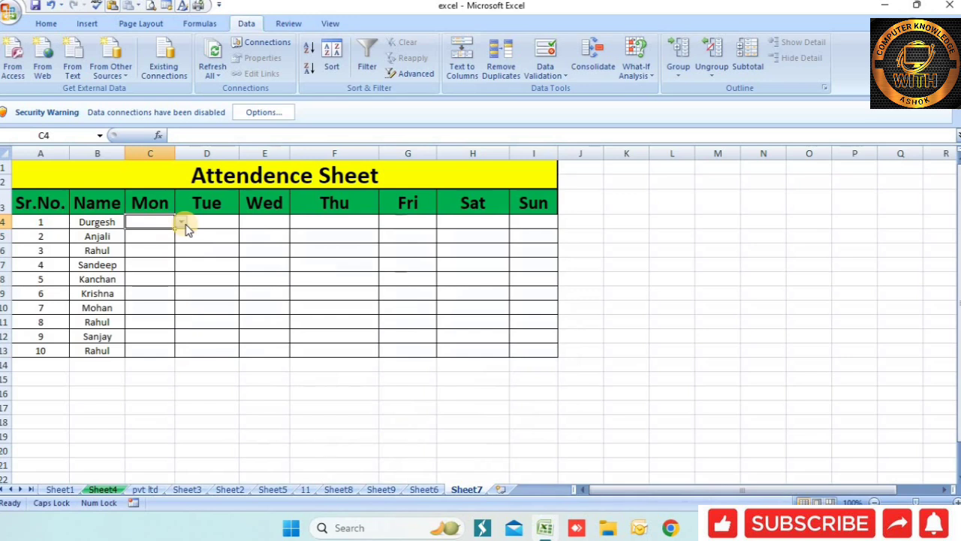
pyautogui.click(312, 269)
pyautogui.click(168, 225)
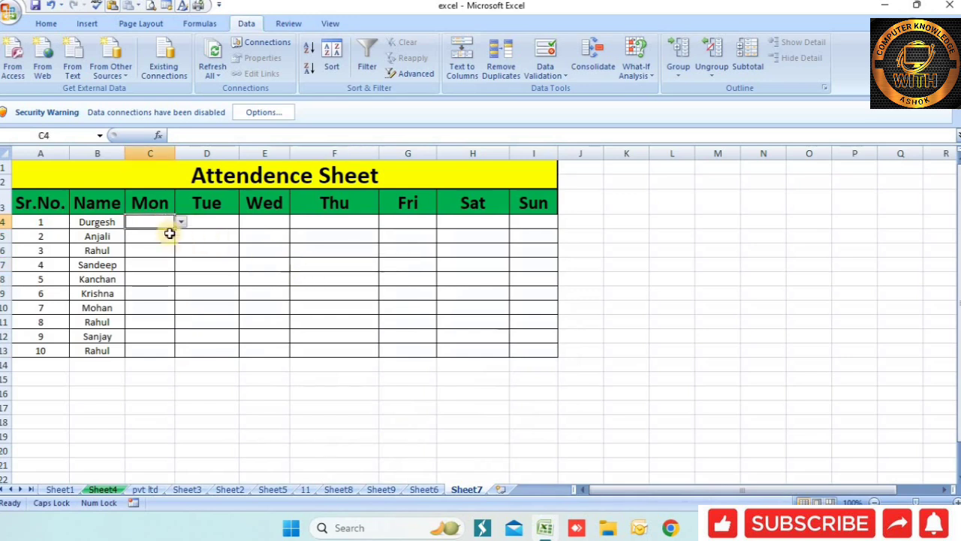
pyautogui.moveTo(170, 233); pyautogui.dragTo(528, 353)
pyautogui.click(333, 279)
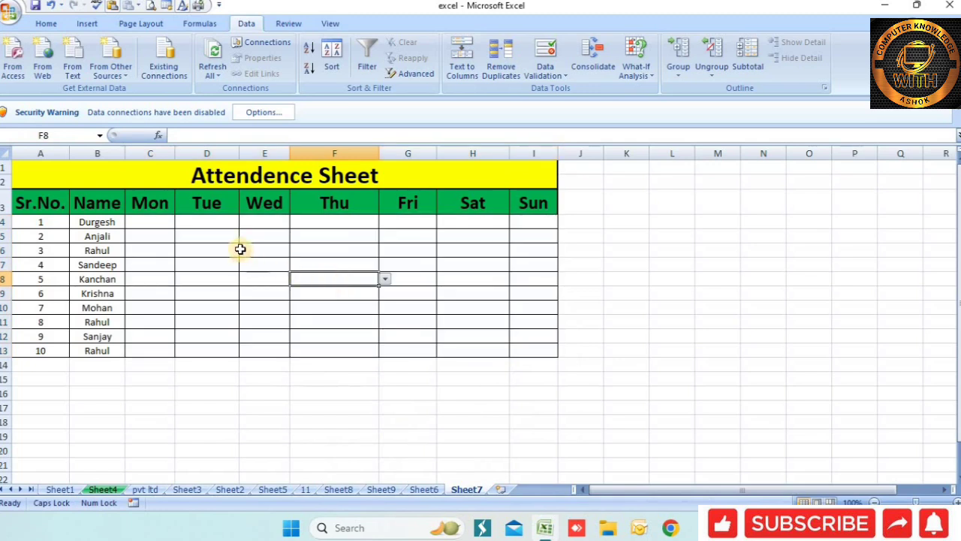
pyautogui.click(385, 280)
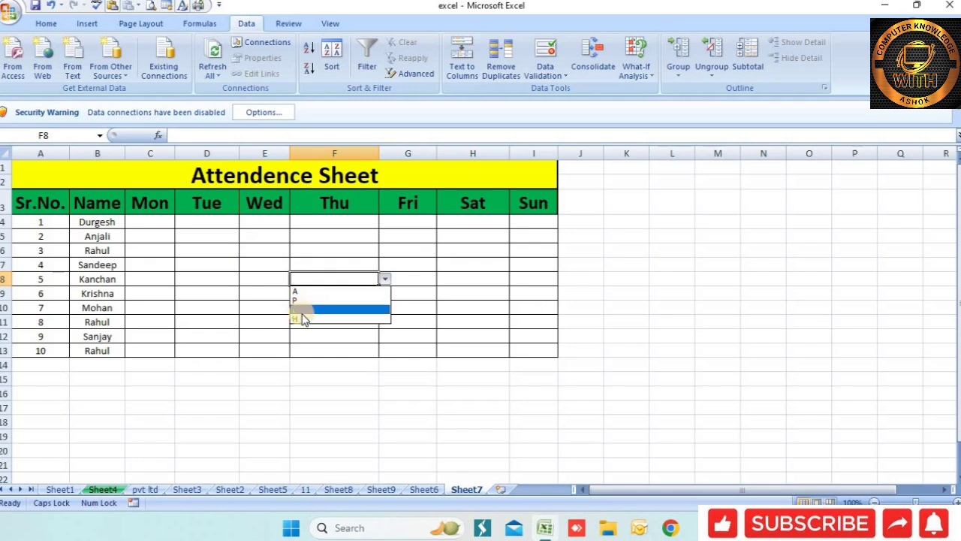
pyautogui.press('Escape')
# Choose the codes P, A, H, L, A and L from the validation lists in C4:C9, and P in D11.
pyautogui.click(143, 222)
pyautogui.click(185, 222)
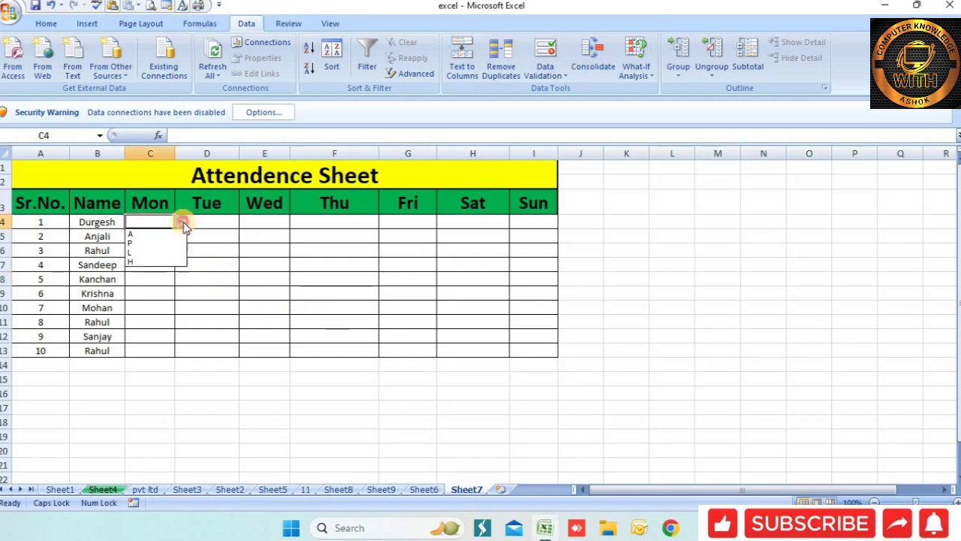
pyautogui.click(137, 242)
pyautogui.press('Return')
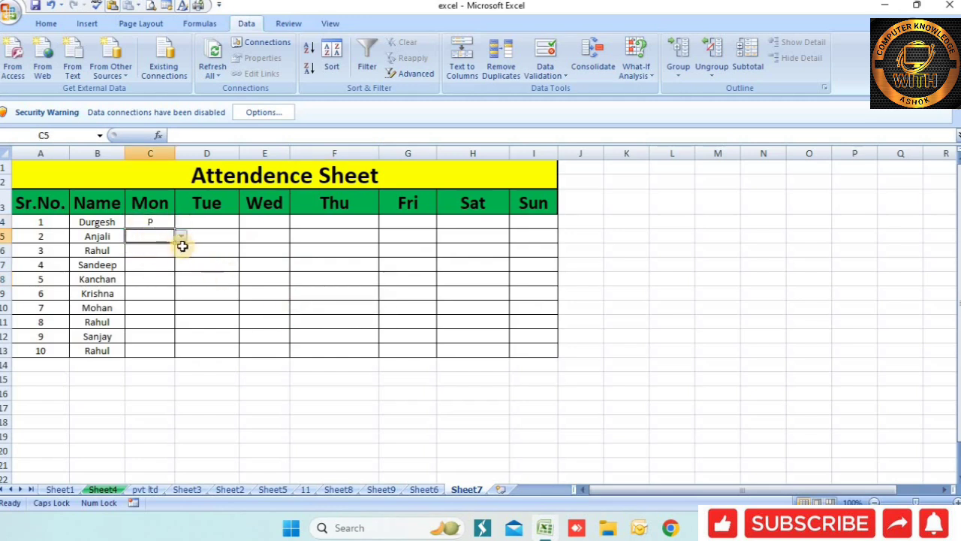
pyautogui.click(182, 237)
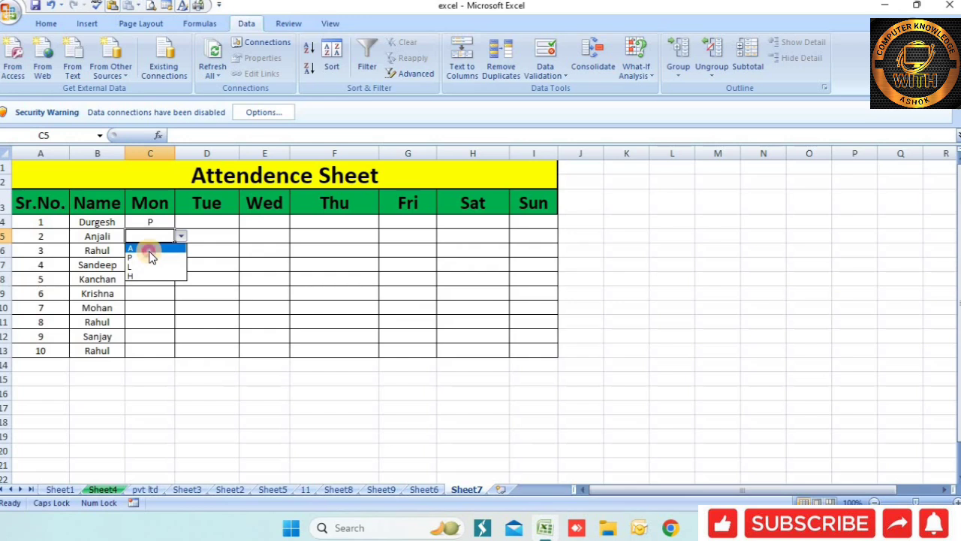
pyautogui.click(150, 249)
pyautogui.press('Return')
pyautogui.click(182, 251)
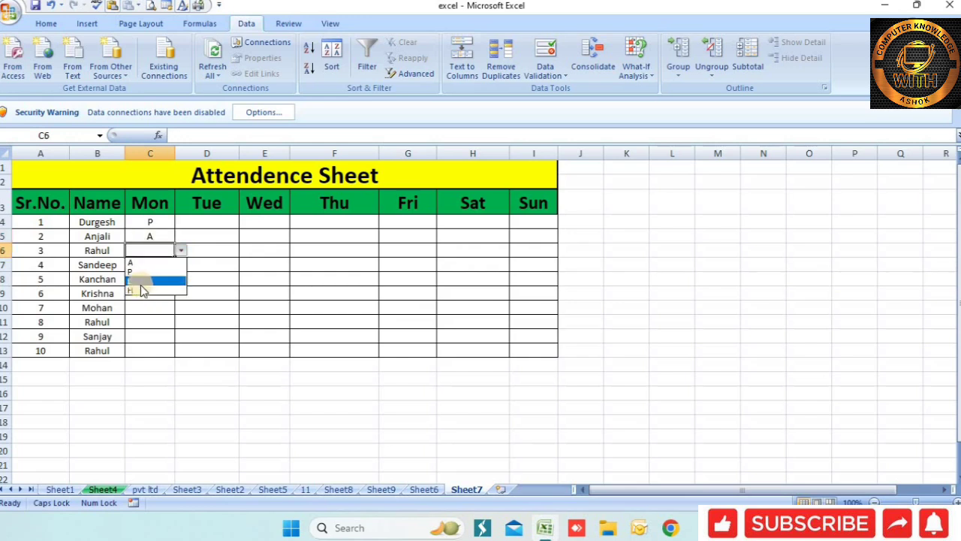
pyautogui.click(141, 290)
pyautogui.press('Return')
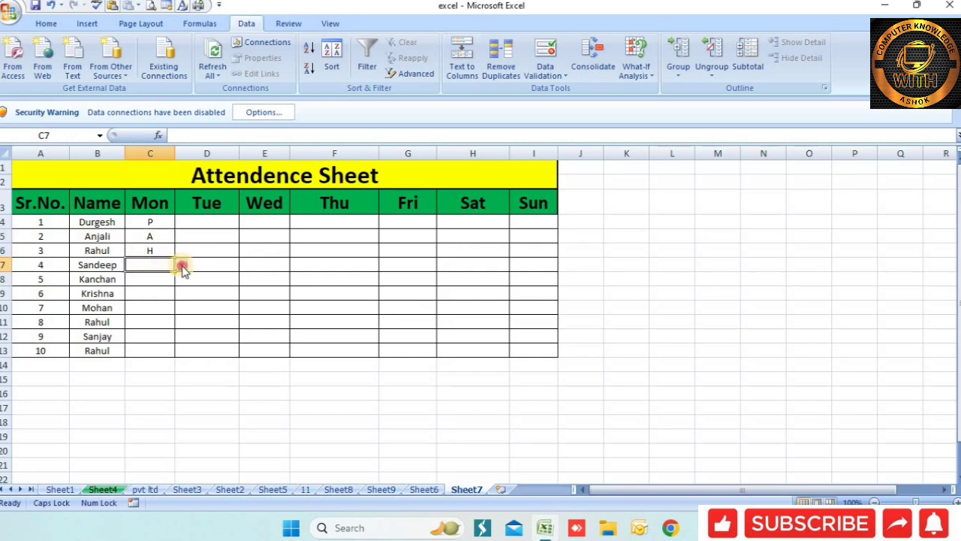
pyautogui.click(182, 266)
pyautogui.click(145, 297)
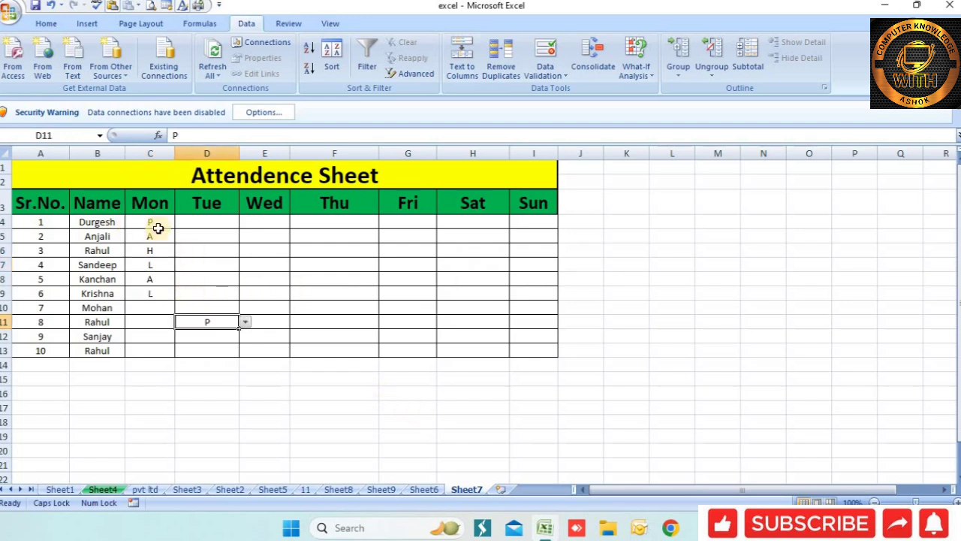
pyautogui.click(460, 252)
pyautogui.moveTo(171, 237); pyautogui.dragTo(331, 292)
pyautogui.click(262, 252)
pyautogui.click(190, 237)
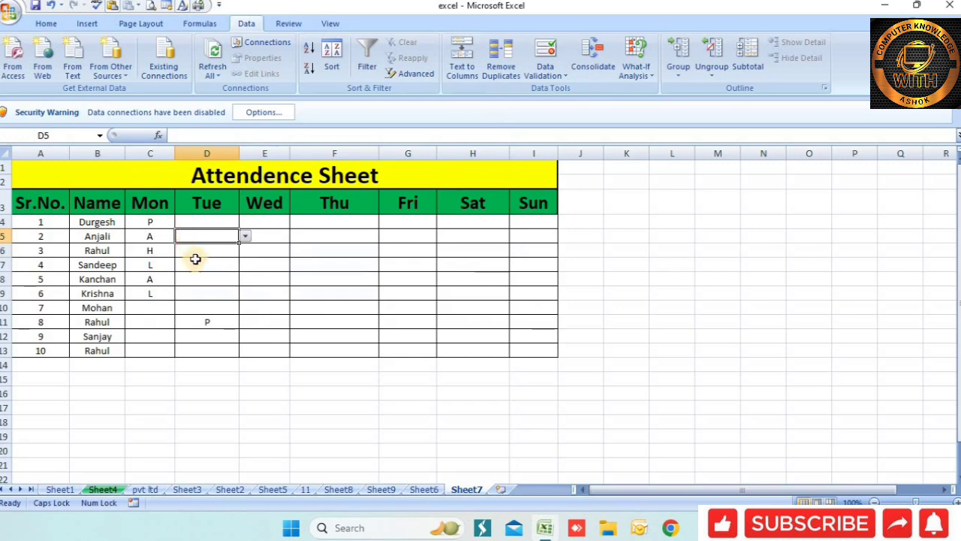
pyautogui.click(200, 264)
pyautogui.click(205, 233)
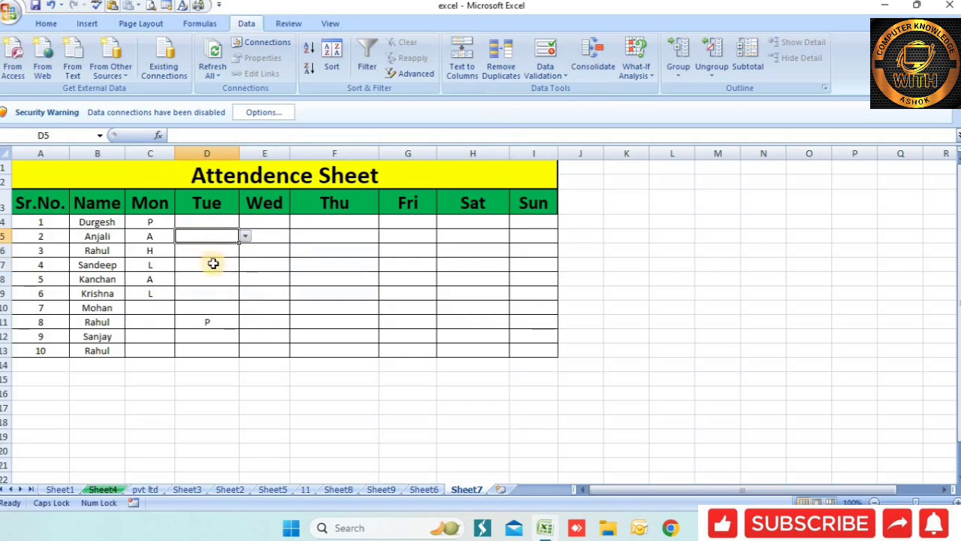
pyautogui.click(212, 264)
pyautogui.click(217, 234)
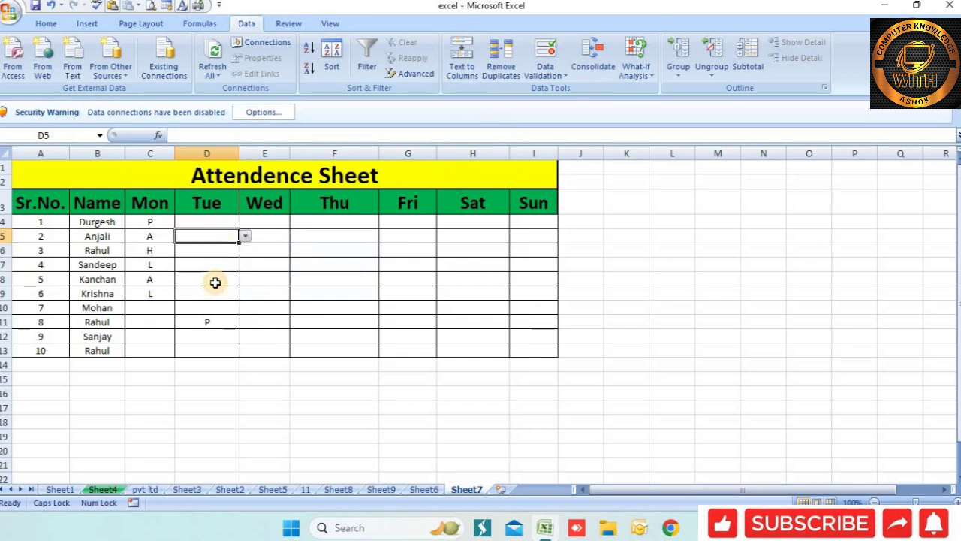
pyautogui.click(215, 281)
pyautogui.moveTo(209, 237); pyautogui.dragTo(227, 282)
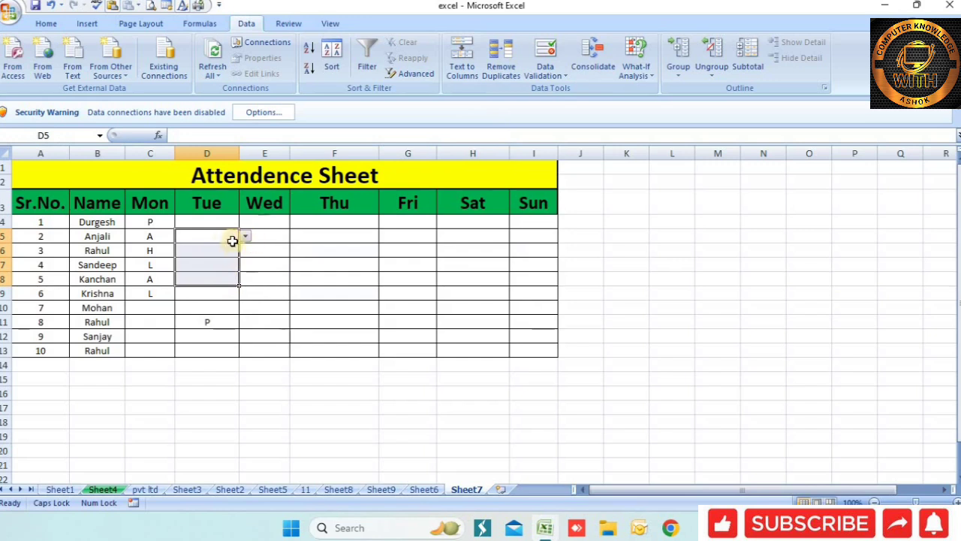
# Choose the Tuesday attendance codes H in D5 and L in D6 from the validation lists.
pyautogui.click(224, 238)
pyautogui.click(245, 236)
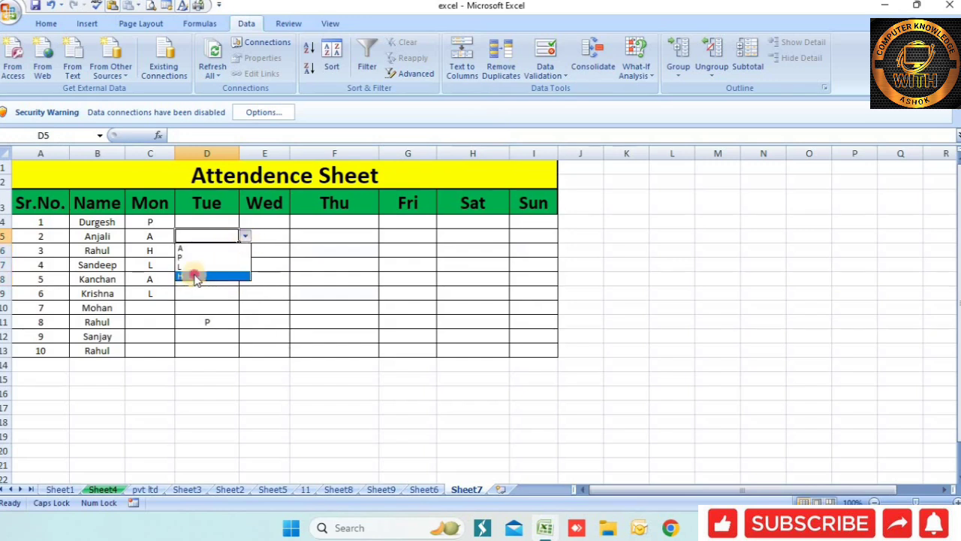
pyautogui.click(193, 272)
pyautogui.click(198, 251)
pyautogui.click(242, 251)
pyautogui.click(215, 279)
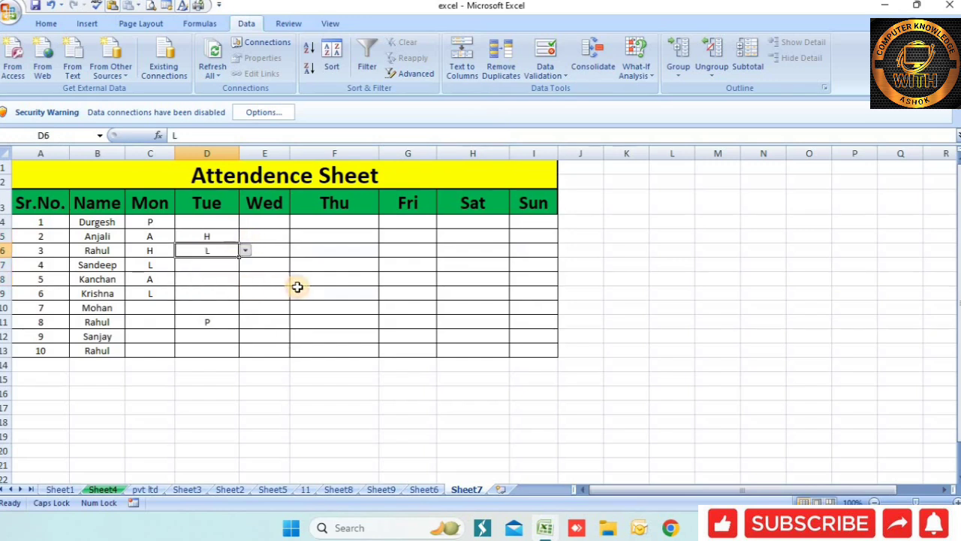
pyautogui.click(299, 291)
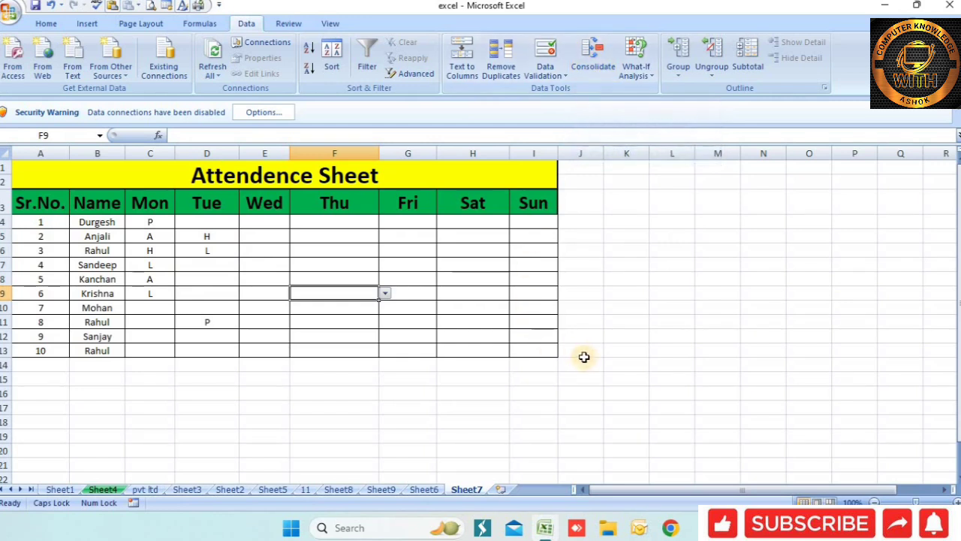
pyautogui.click(485, 425)
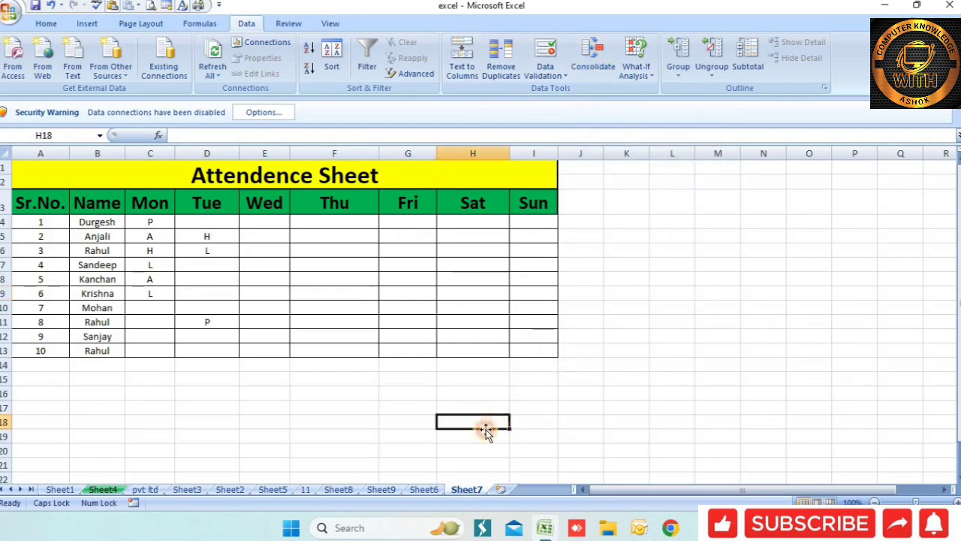
# Switch to Sheet6 and set the fifth employee's salary in the Feb-21 table to 18000.
pyautogui.click(425, 489)
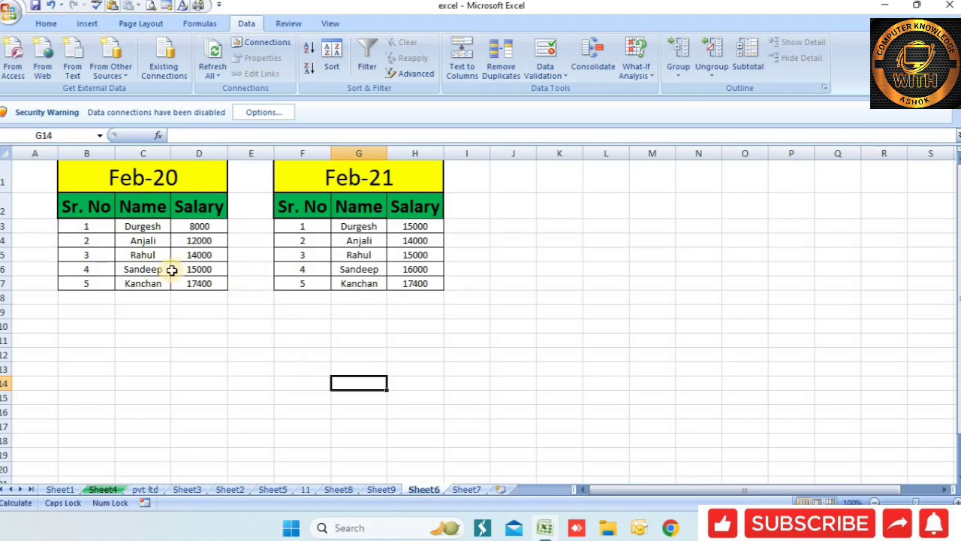
pyautogui.click(276, 326)
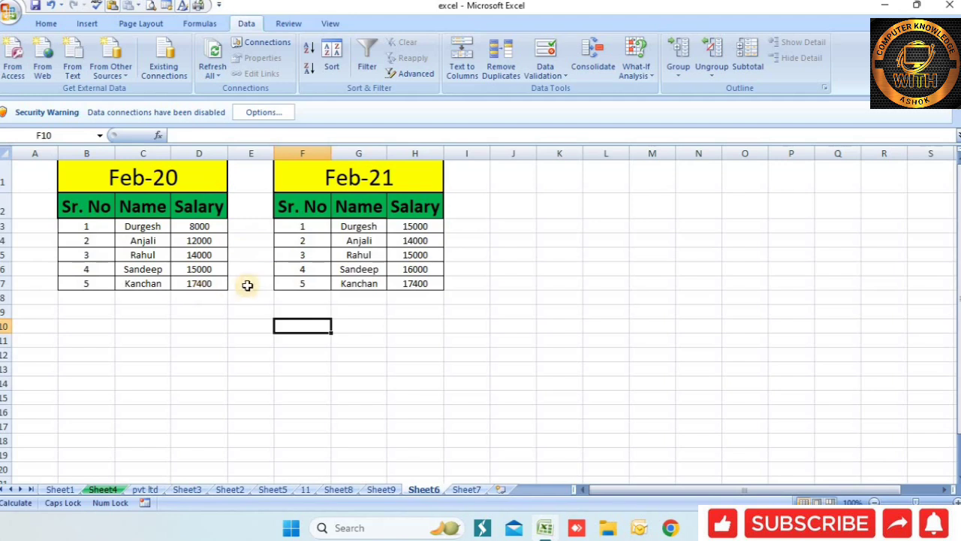
pyautogui.click(409, 285)
pyautogui.write('180')
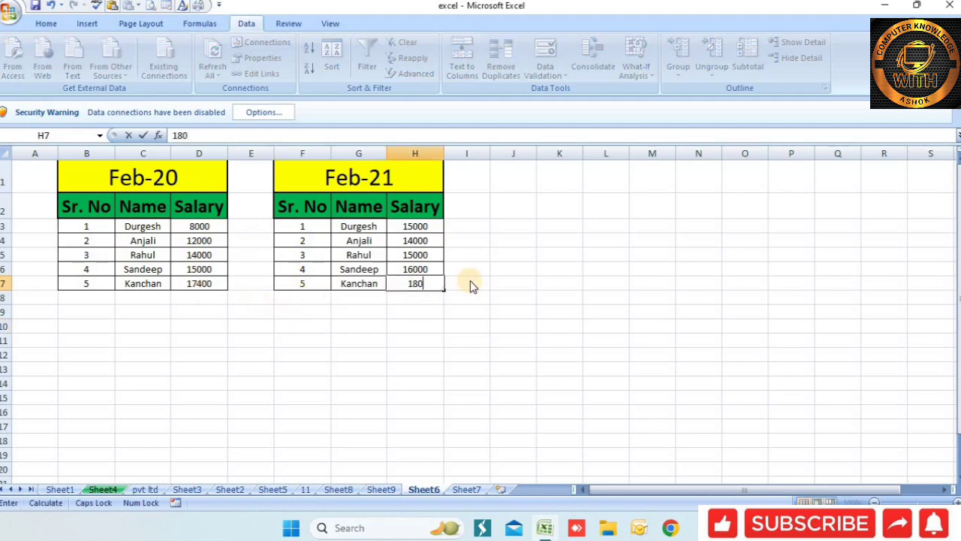
pyautogui.click(346, 394)
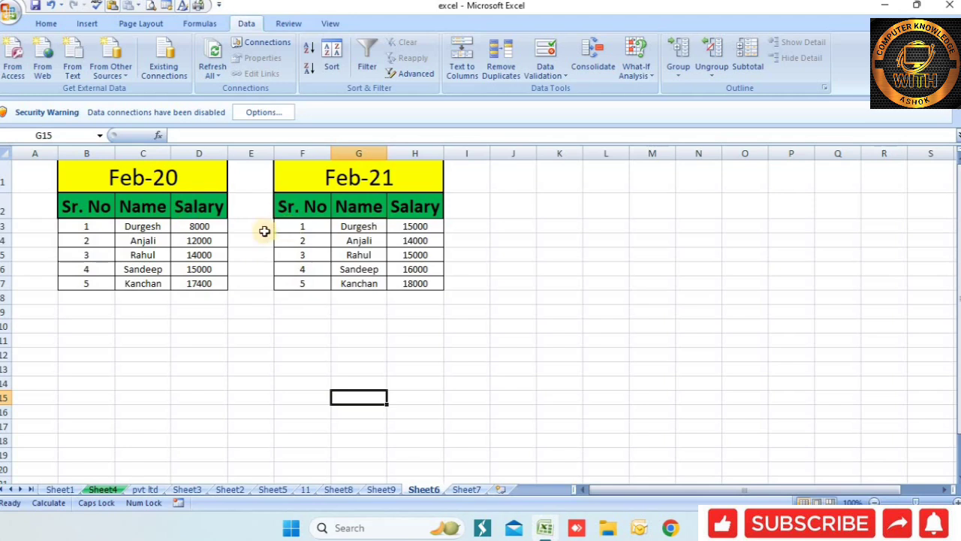
# Look over the blank area below the two tables and the salary values in D3:D7 and H3:H7.
pyautogui.moveTo(254, 340); pyautogui.dragTo(410, 379)
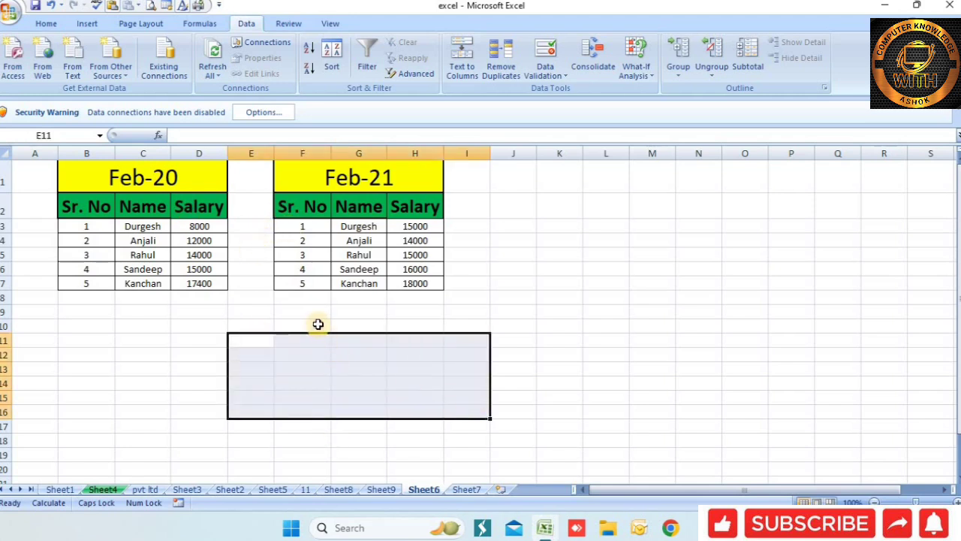
pyautogui.moveTo(319, 325); pyautogui.dragTo(467, 443)
pyautogui.moveTo(252, 313); pyautogui.dragTo(460, 452)
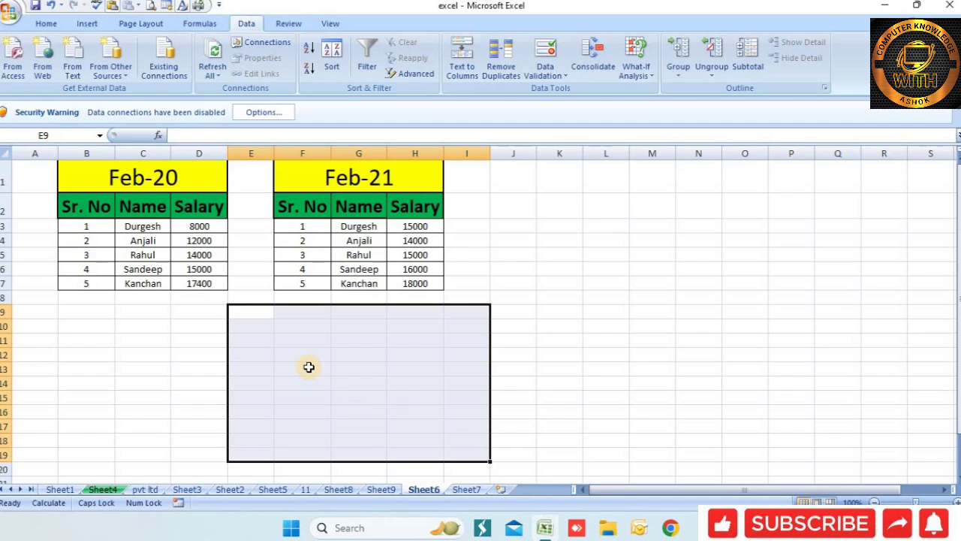
pyautogui.moveTo(197, 226); pyautogui.dragTo(191, 288)
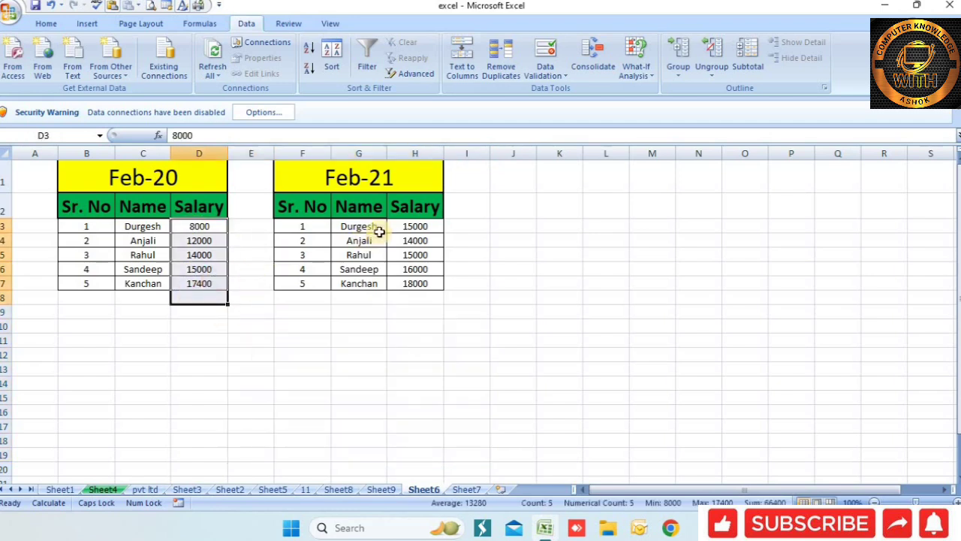
pyautogui.moveTo(409, 226); pyautogui.dragTo(403, 283)
# Start Consolidate with the output at F12 and delete the existing references B3:D12 and F3:H12.
pyautogui.click(304, 354)
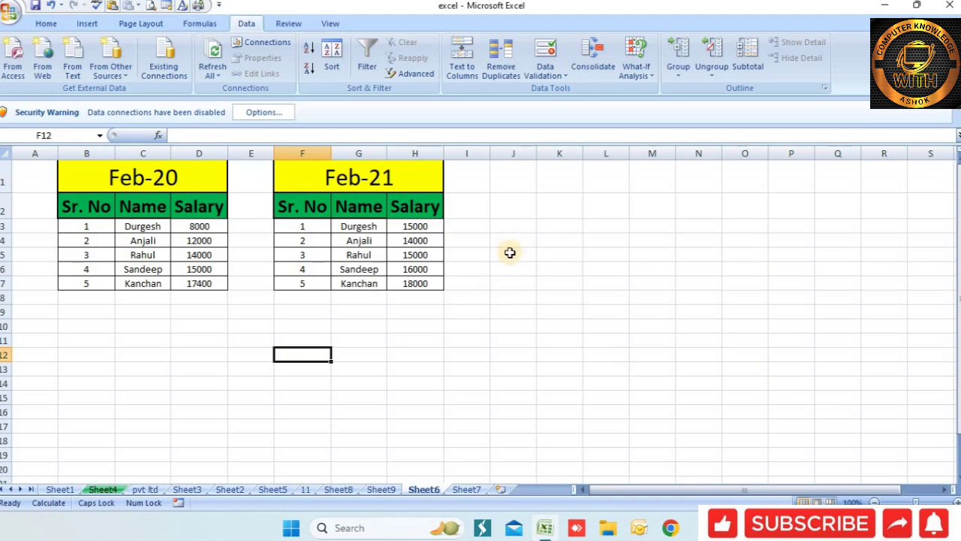
pyautogui.click(594, 67)
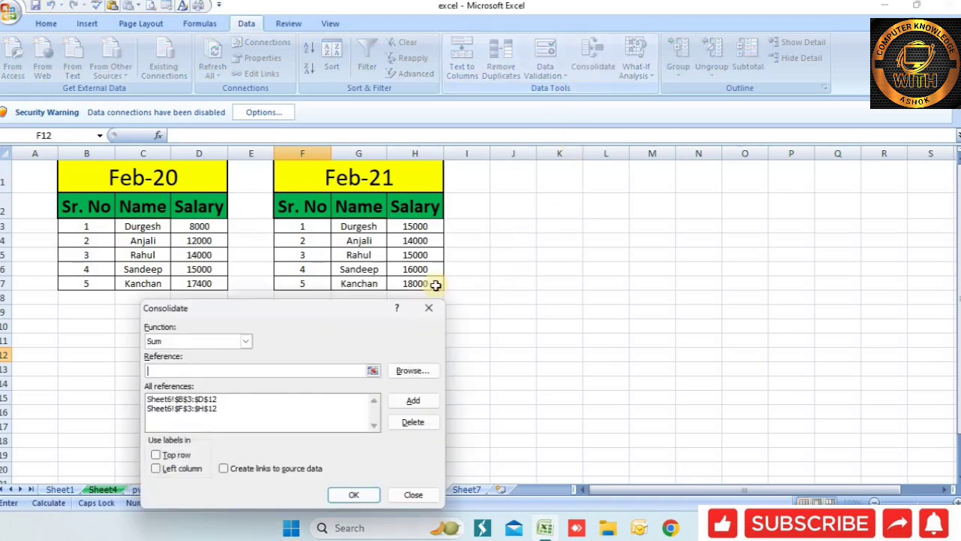
pyautogui.moveTo(254, 304); pyautogui.dragTo(227, 297)
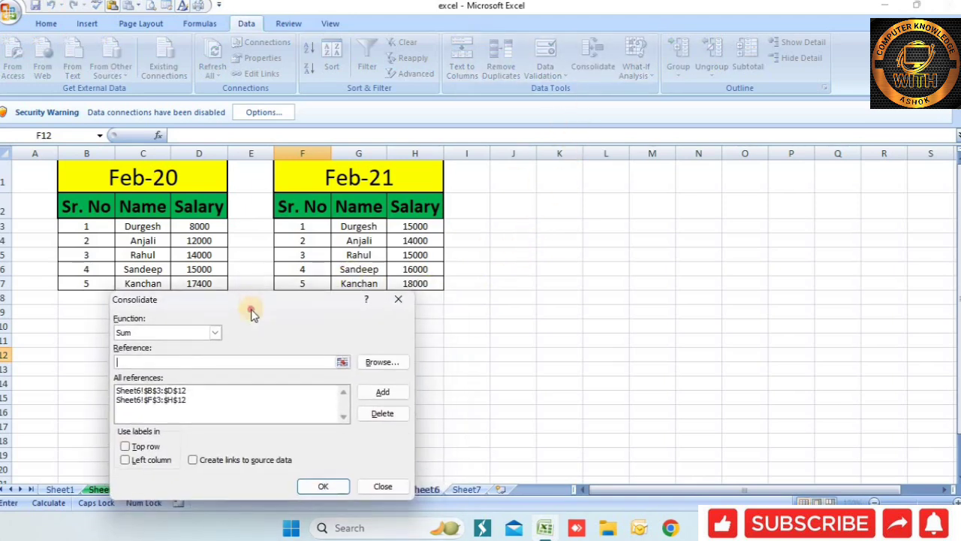
pyautogui.click(146, 392)
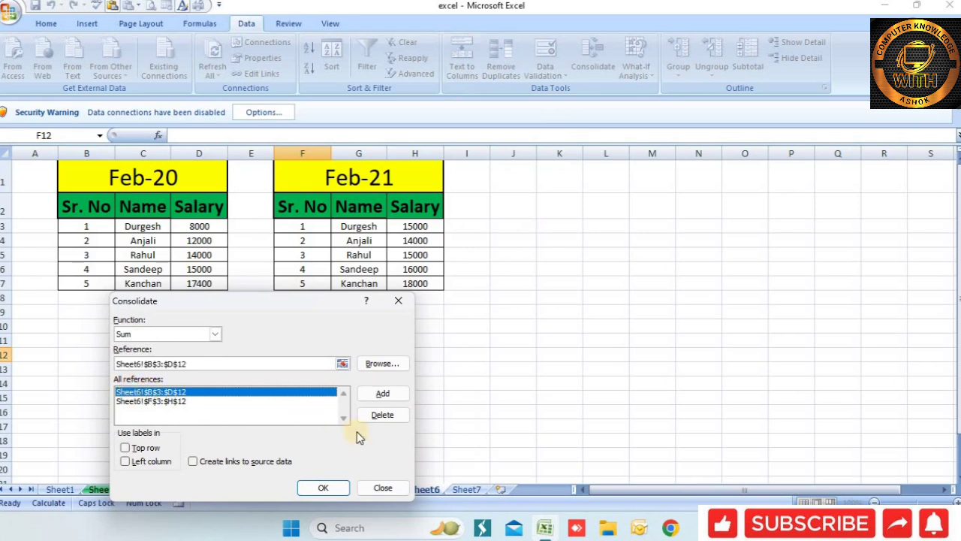
pyautogui.click(376, 418)
pyautogui.click(134, 397)
pyautogui.click(383, 417)
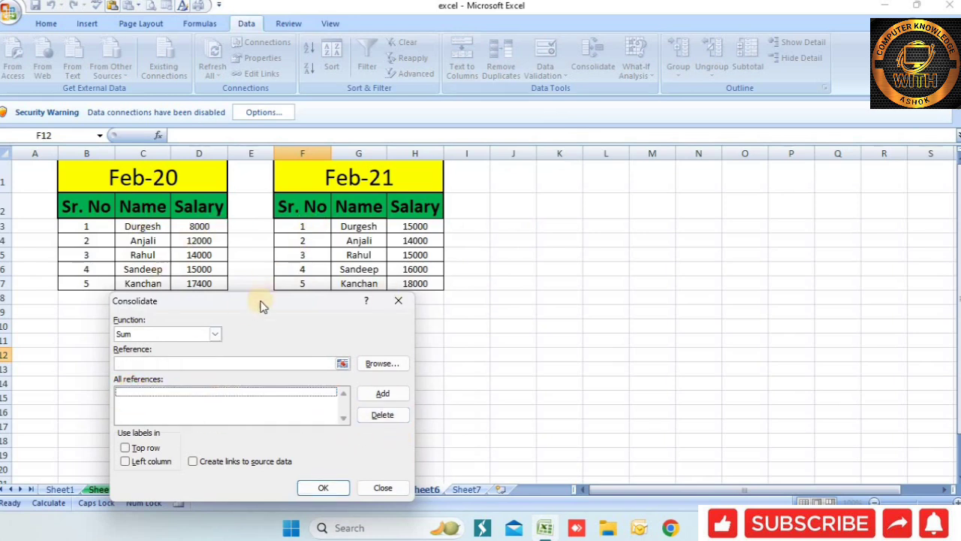
# Review the available consolidation functions and choose Sum.
pyautogui.moveTo(262, 305); pyautogui.dragTo(265, 318)
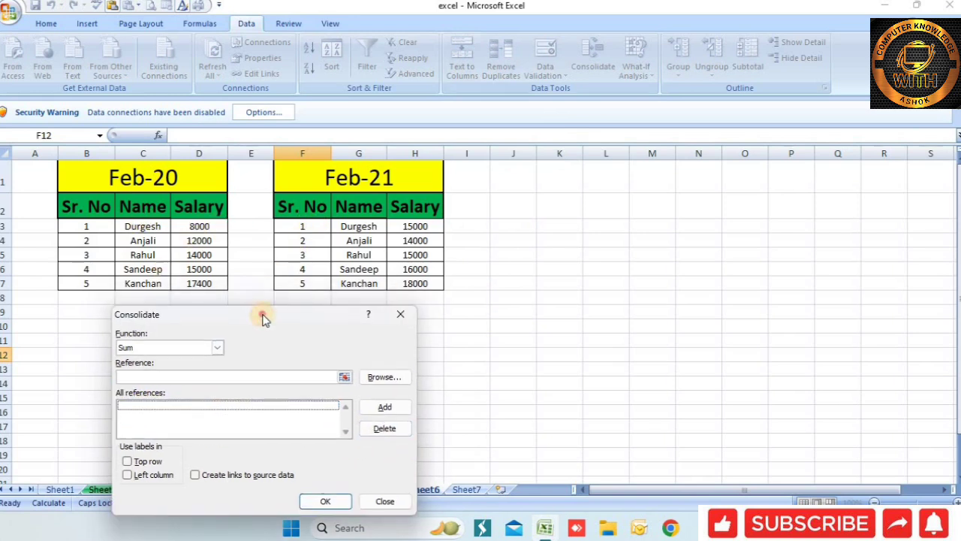
pyautogui.click(216, 347)
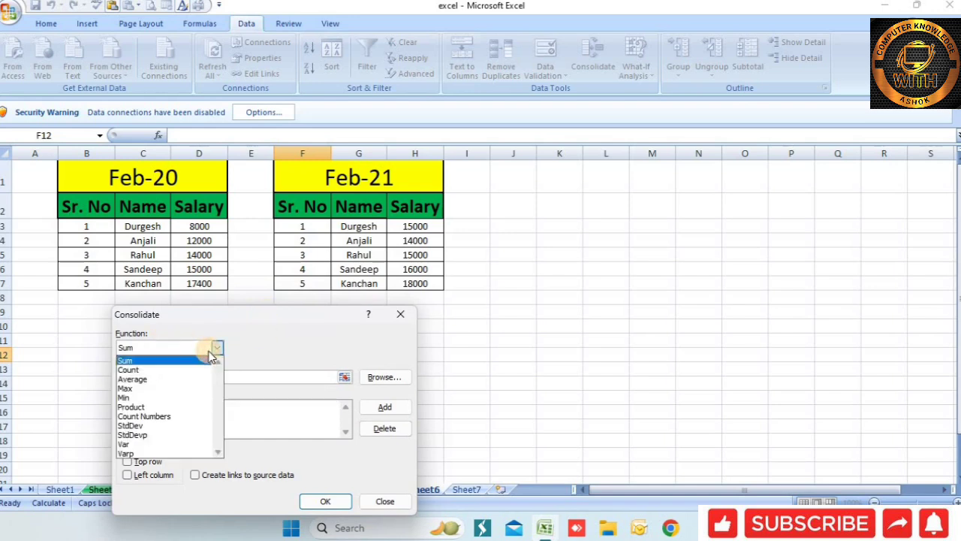
pyautogui.click(150, 357)
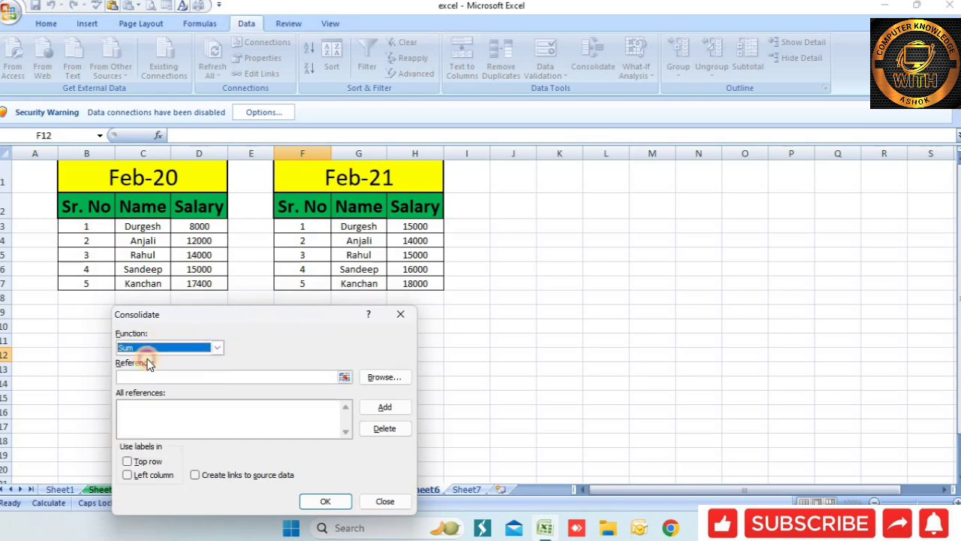
pyautogui.click(216, 347)
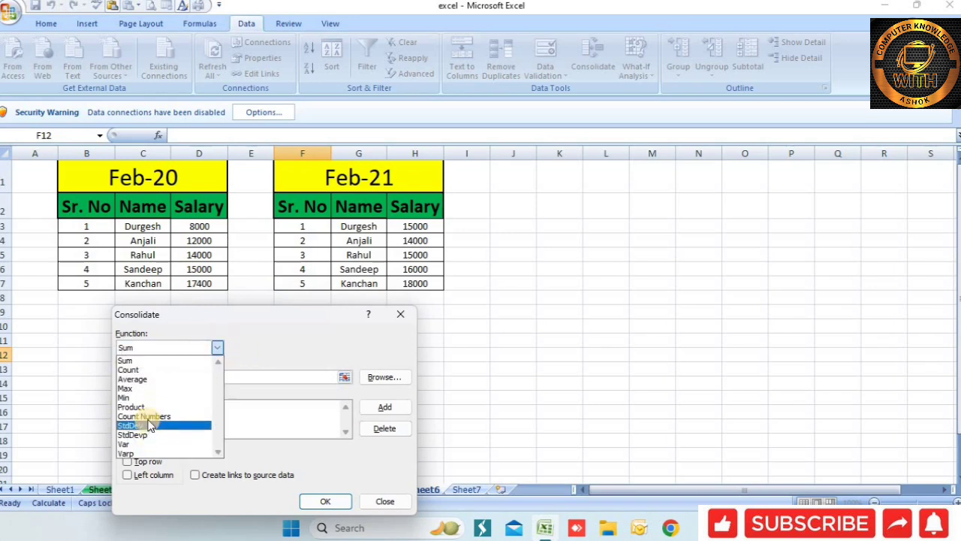
pyautogui.click(158, 361)
# Add the Feb-20 table range B2:D7 and the Feb-21 table range F2:H7 as consolidation references.
pyautogui.click(221, 377)
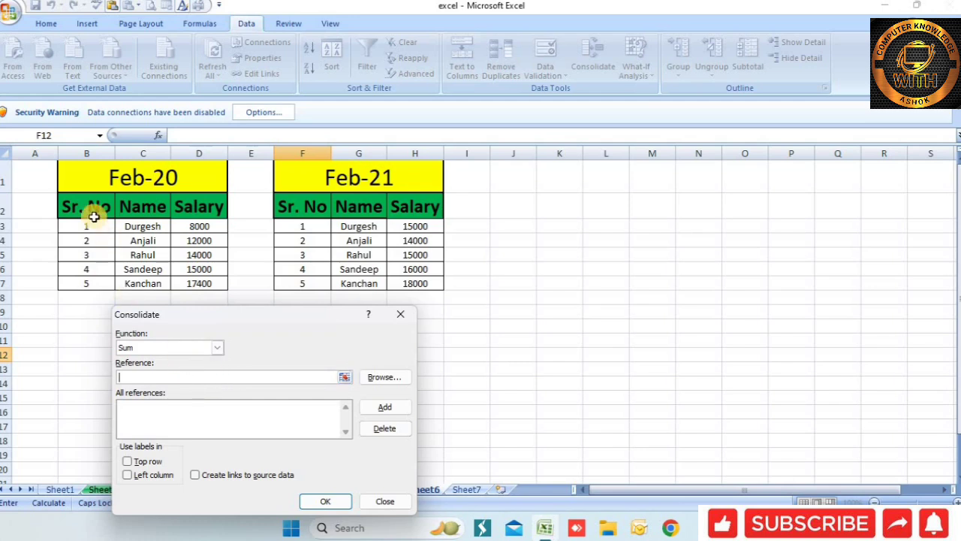
pyautogui.moveTo(82, 211); pyautogui.dragTo(193, 286)
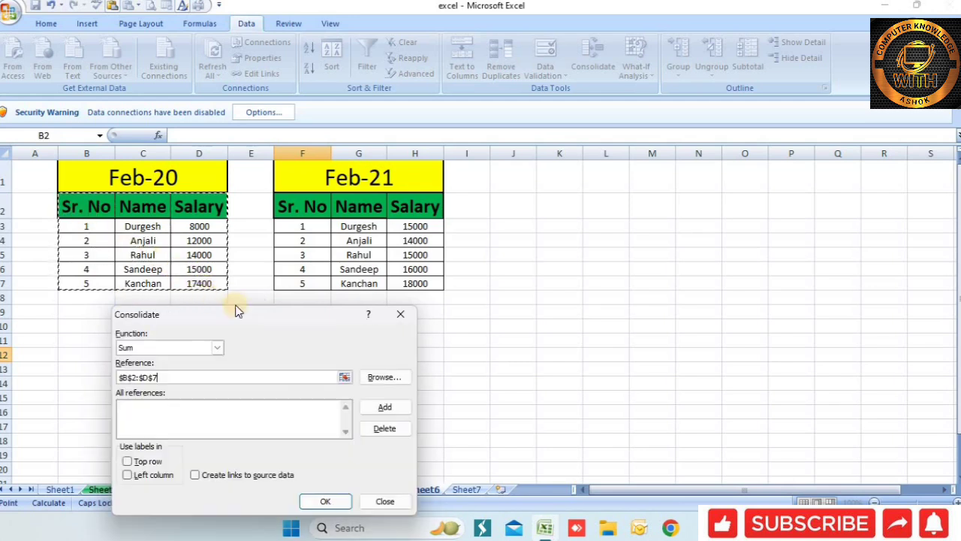
pyautogui.click(380, 406)
pyautogui.moveTo(254, 377); pyautogui.dragTo(99, 371)
pyautogui.press('BackSpace')
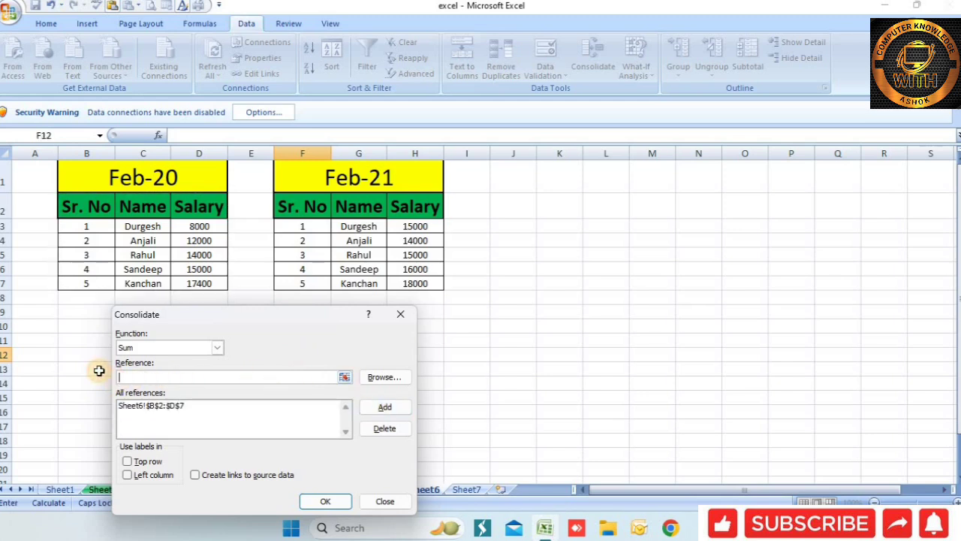
pyautogui.moveTo(303, 207); pyautogui.dragTo(405, 285)
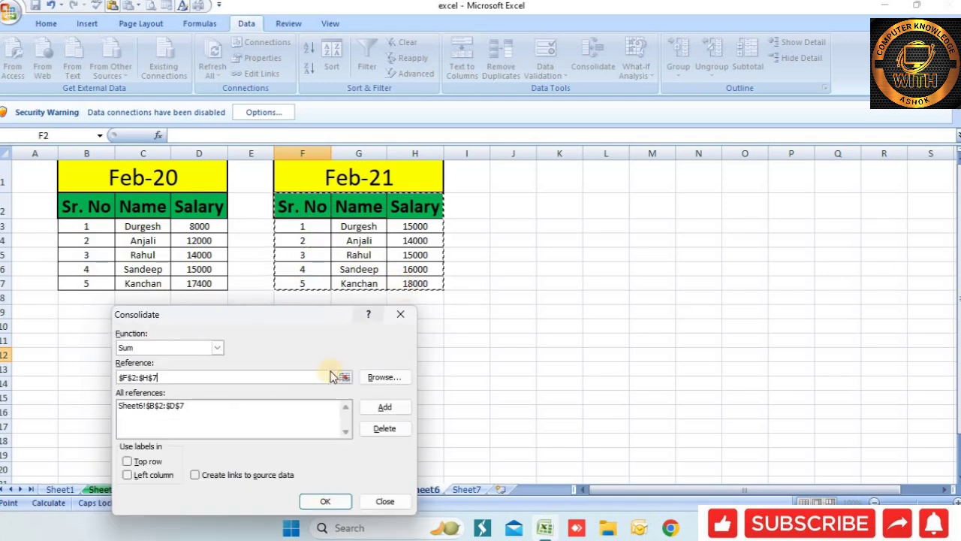
pyautogui.click(379, 410)
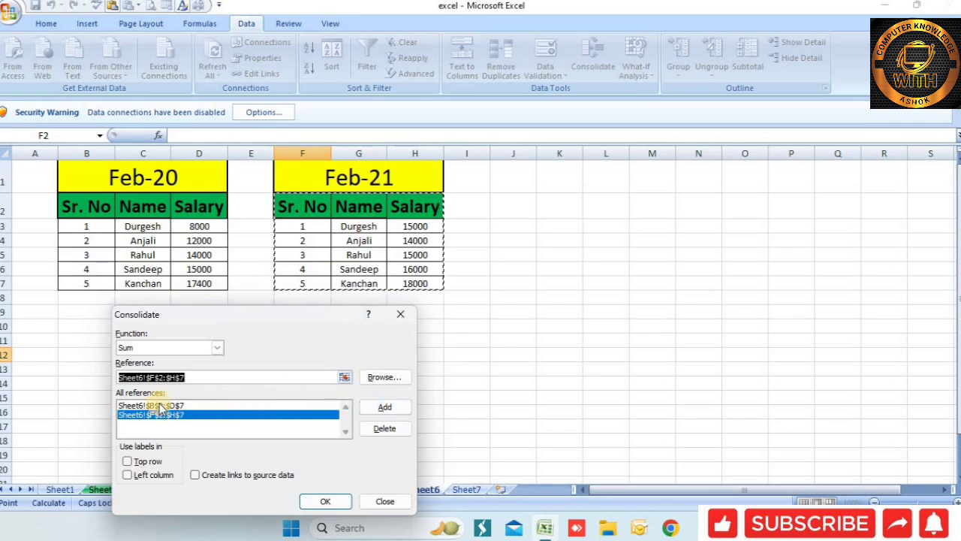
# Use labels from the top row and left column and run the consolidation into F12.
pyautogui.click(140, 463)
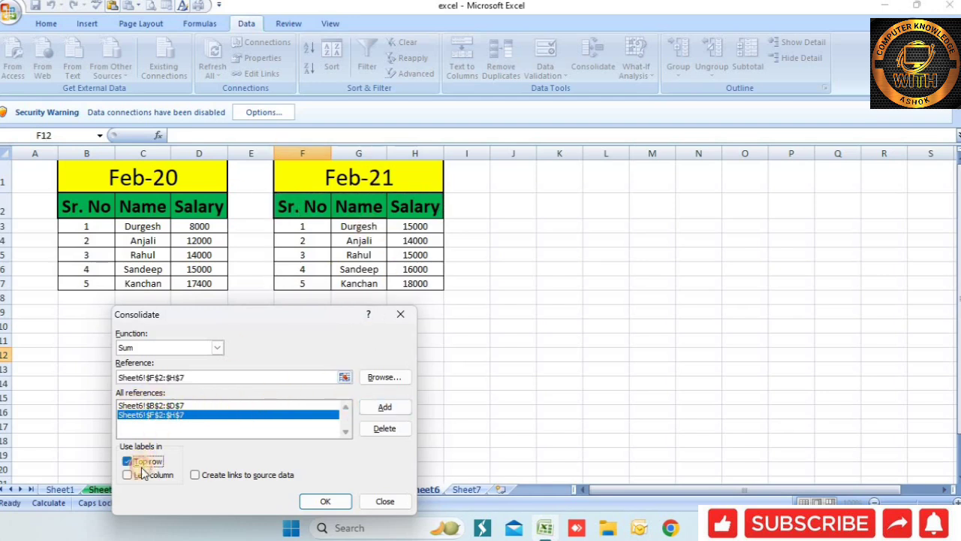
pyautogui.click(316, 502)
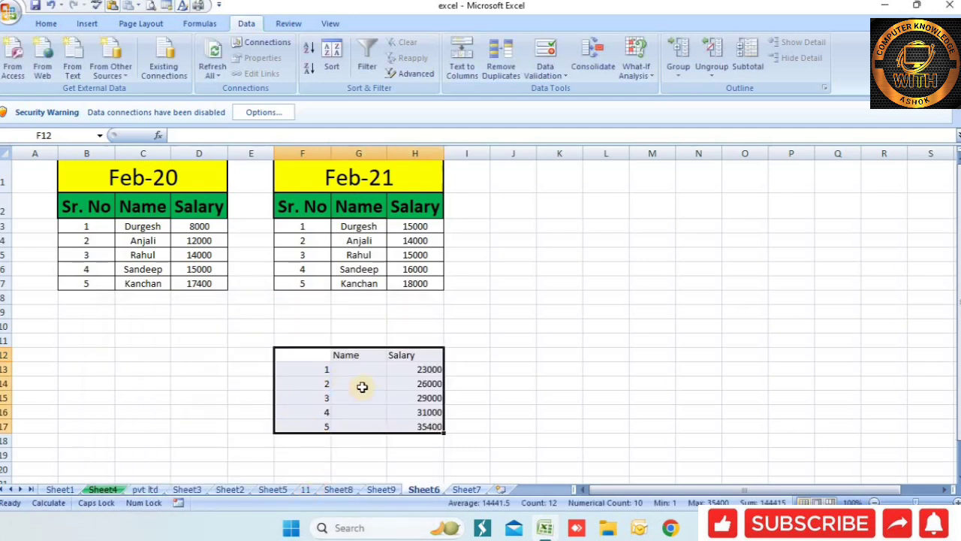
pyautogui.scroll(-1, 391, 379)
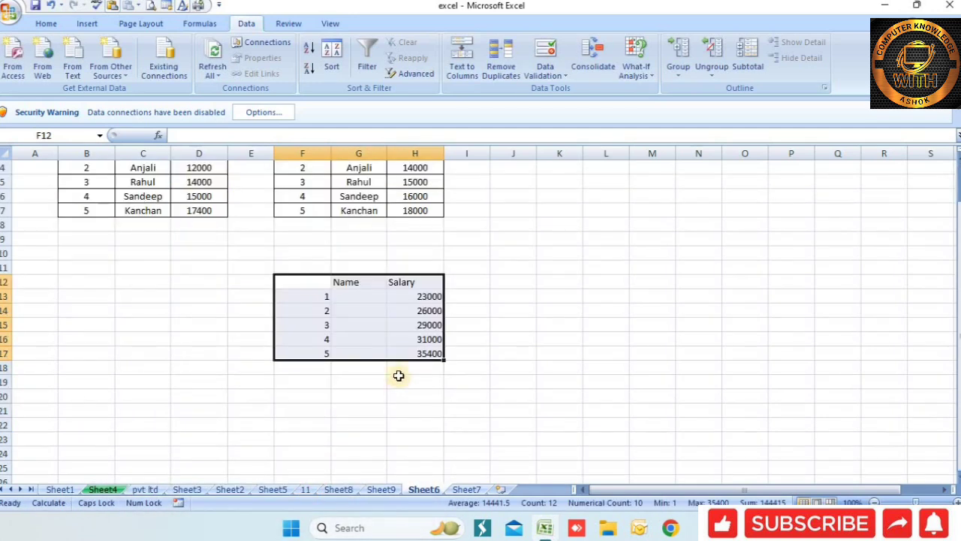
pyautogui.scroll(1, 409, 346)
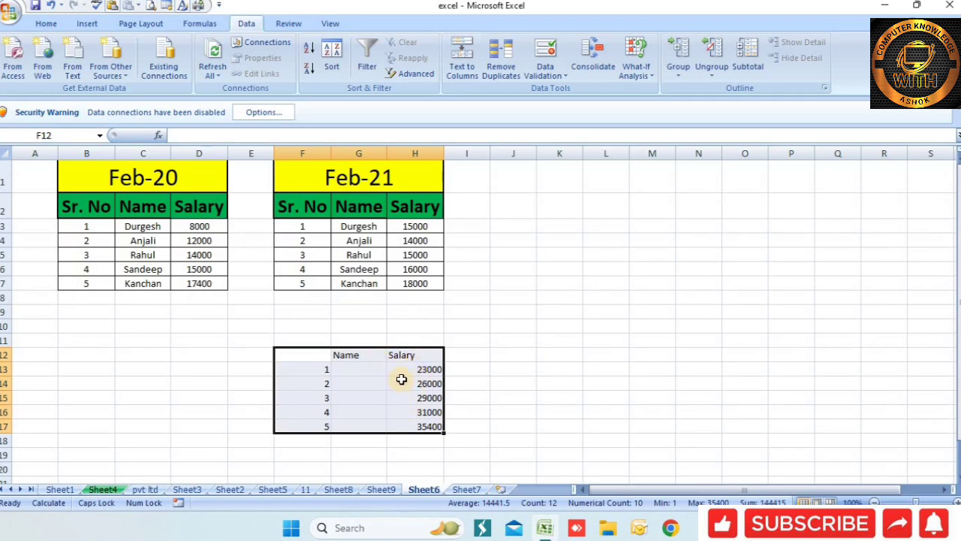
# Clear the consolidated output in F11:J18 and run the same Sum consolidation again with its output starting at J2.
pyautogui.moveTo(321, 341); pyautogui.dragTo(497, 438)
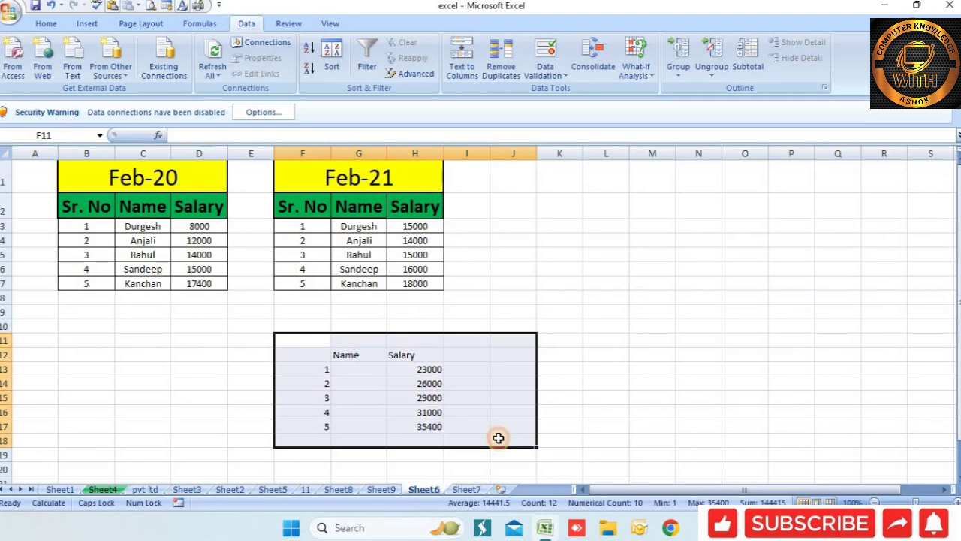
pyautogui.press('Delete')
pyautogui.click(514, 210)
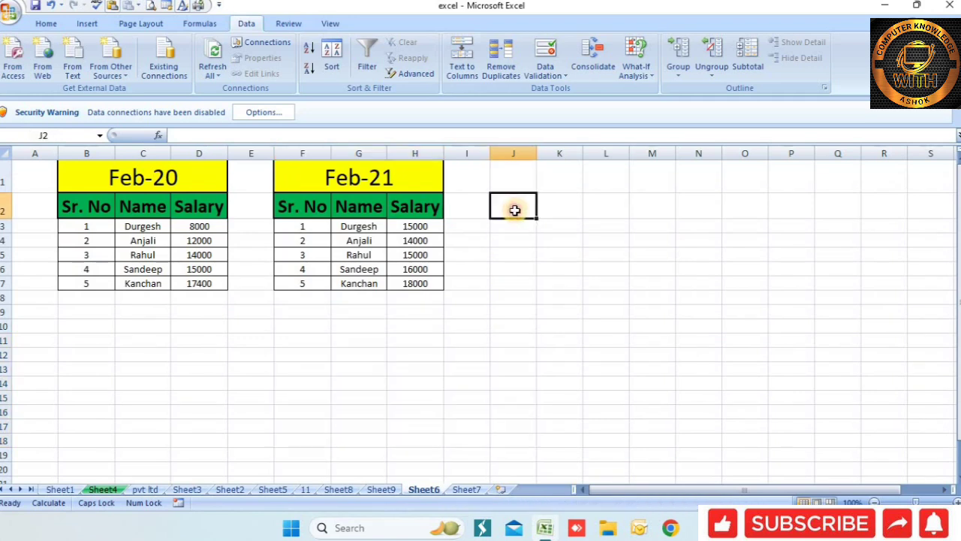
pyautogui.click(595, 62)
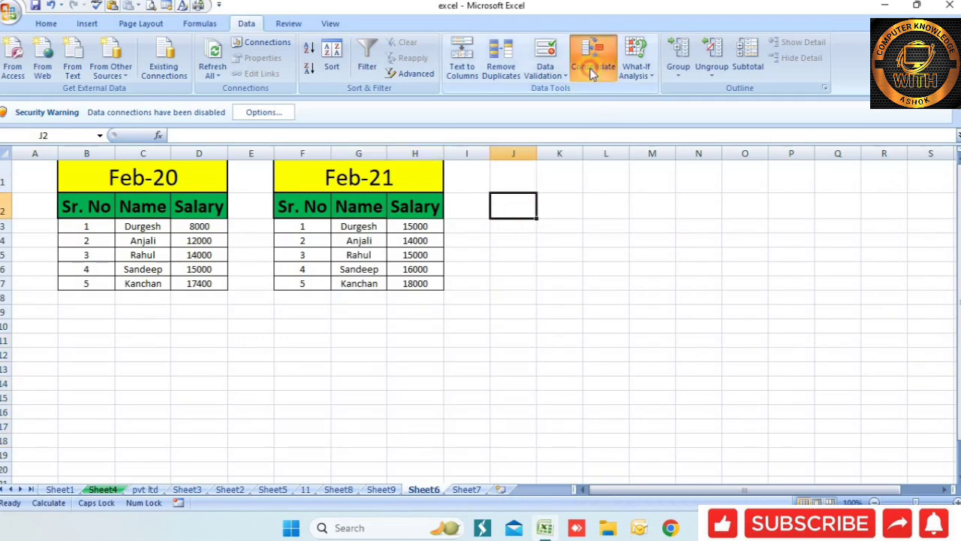
pyautogui.moveTo(277, 323); pyautogui.dragTo(720, 294)
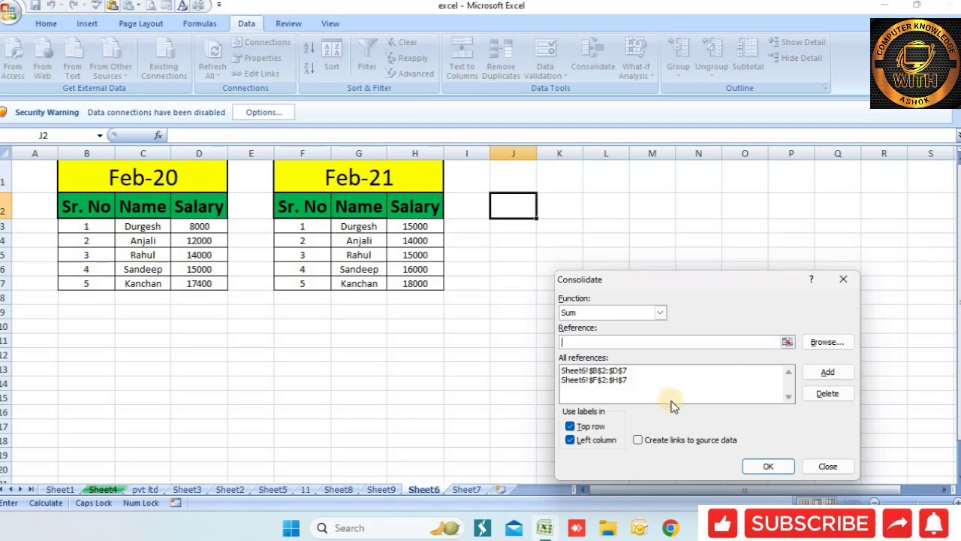
pyautogui.click(767, 466)
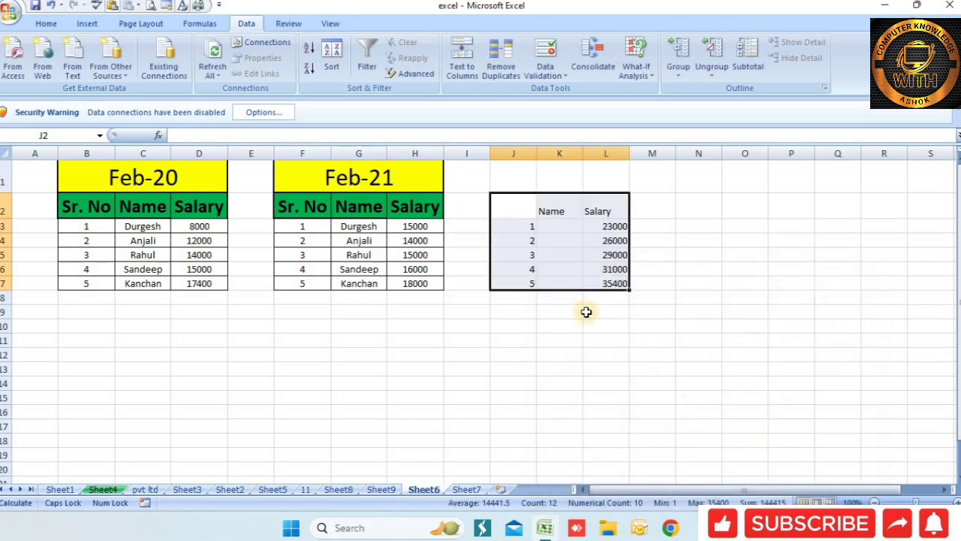
# Compare the consolidated salaries in L3:L7 with the matching Feb-20 and Feb-21 salaries in columns D and H.
pyautogui.moveTo(553, 211); pyautogui.dragTo(631, 269)
pyautogui.moveTo(513, 207); pyautogui.dragTo(597, 285)
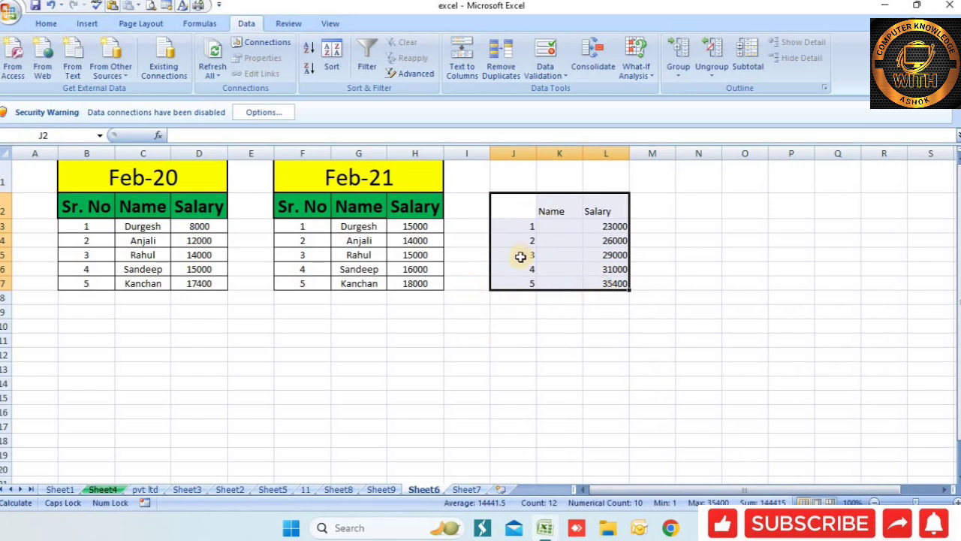
pyautogui.click(565, 217)
pyautogui.click(608, 227)
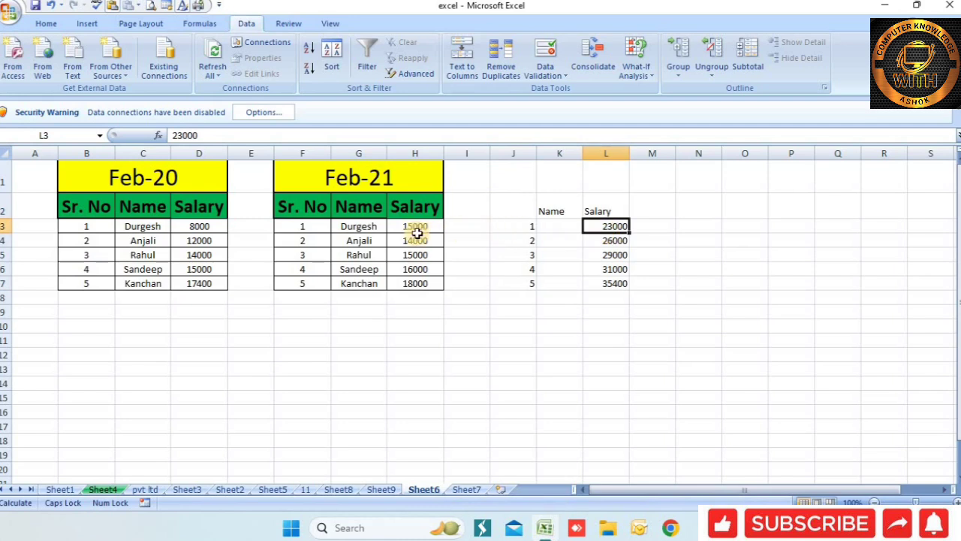
pyautogui.click(610, 242)
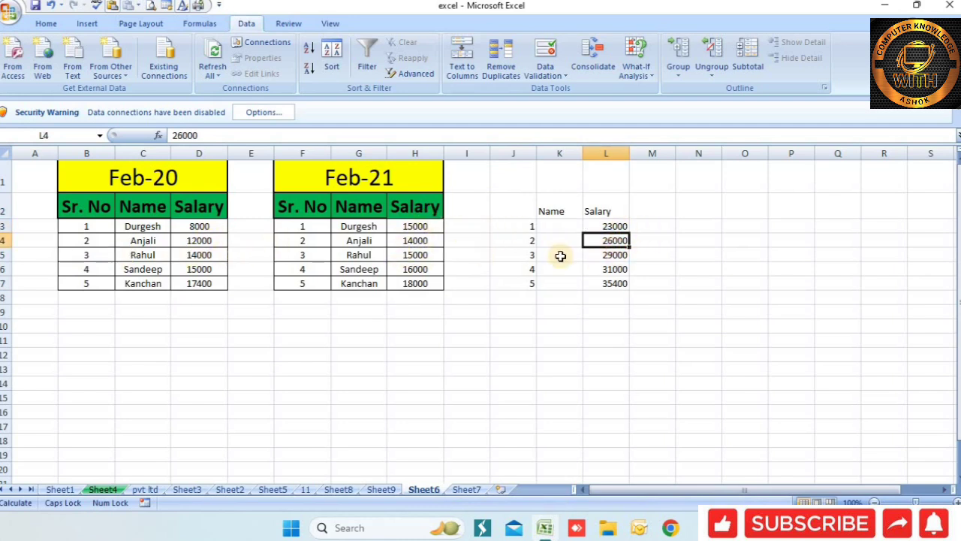
pyautogui.click(211, 256)
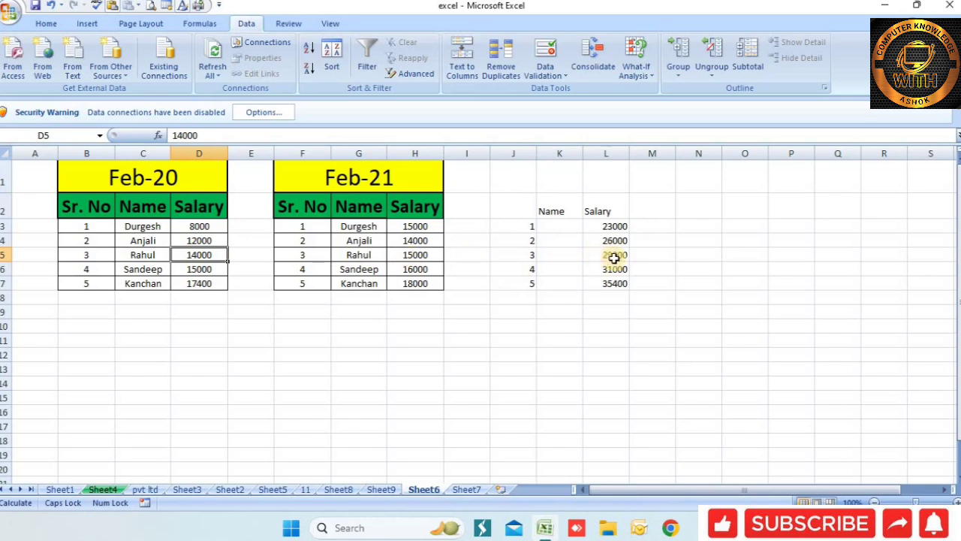
pyautogui.click(198, 267)
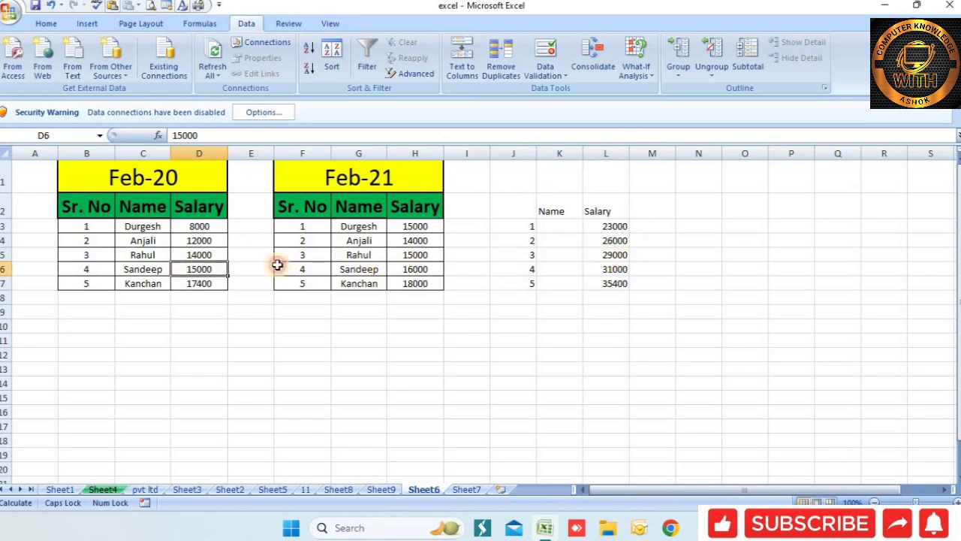
pyautogui.click(421, 271)
pyautogui.click(590, 272)
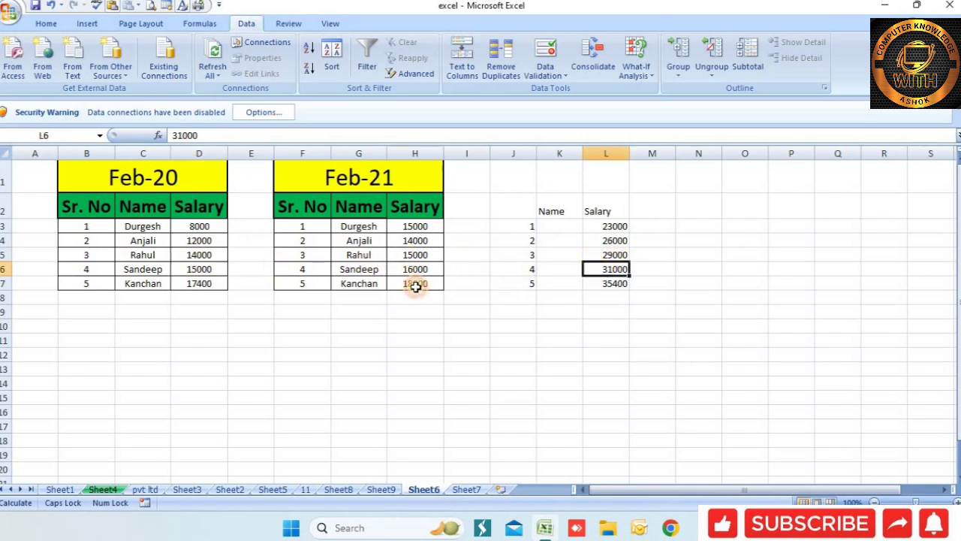
pyautogui.click(191, 283)
pyautogui.click(406, 283)
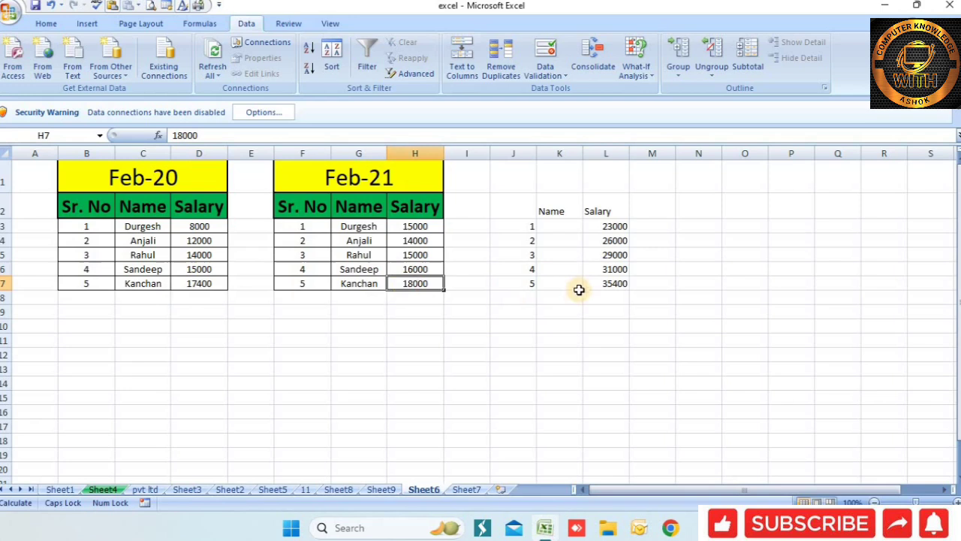
pyautogui.click(620, 282)
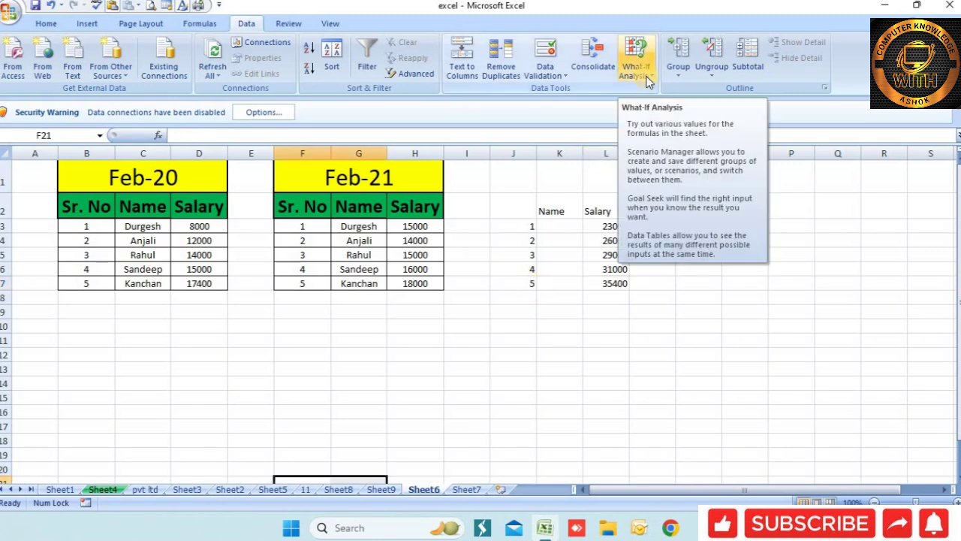
pyautogui.click(649, 79)
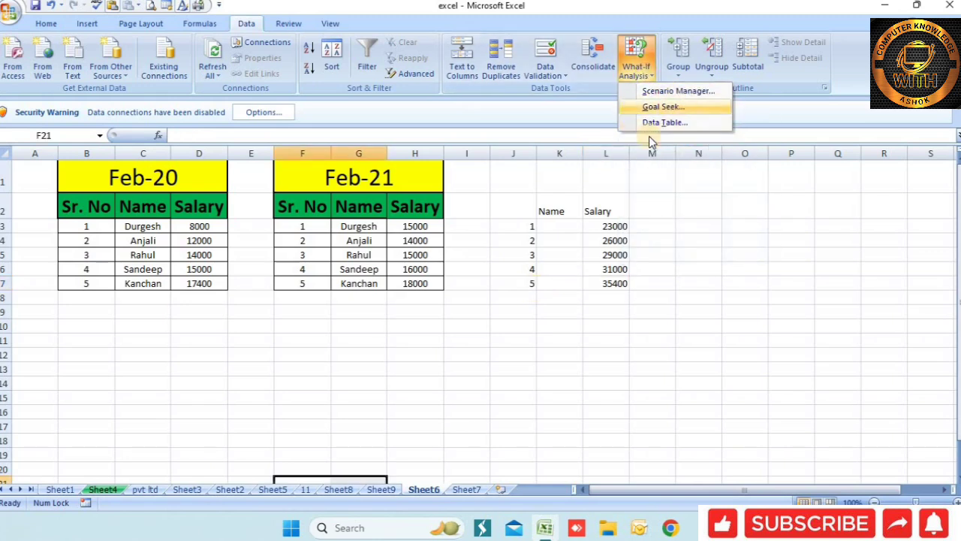
pyautogui.click(367, 363)
# Go to Sheet3 and set the keyboard's Rate in D5 of the CKWA table to 450.
pyautogui.click(187, 489)
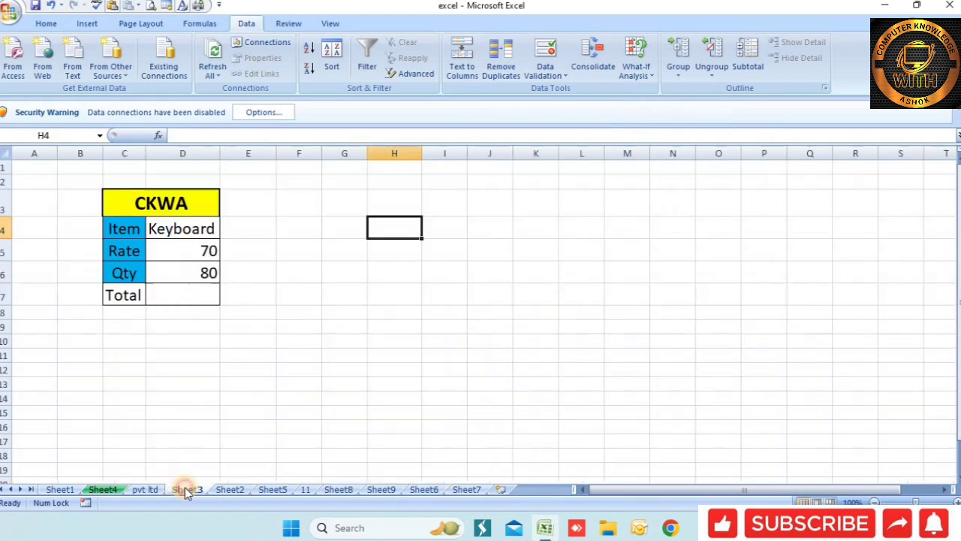
pyautogui.click(208, 248)
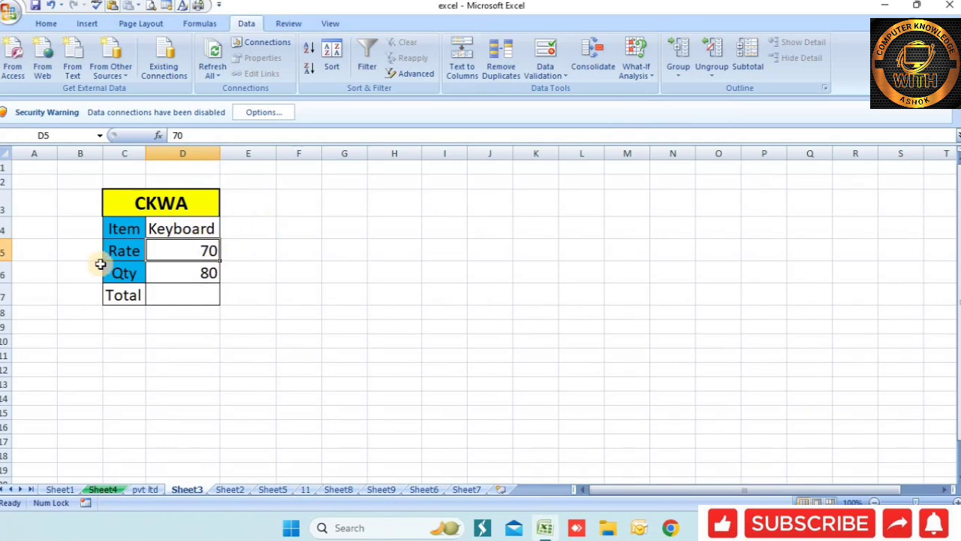
pyautogui.doubleClick(208, 251)
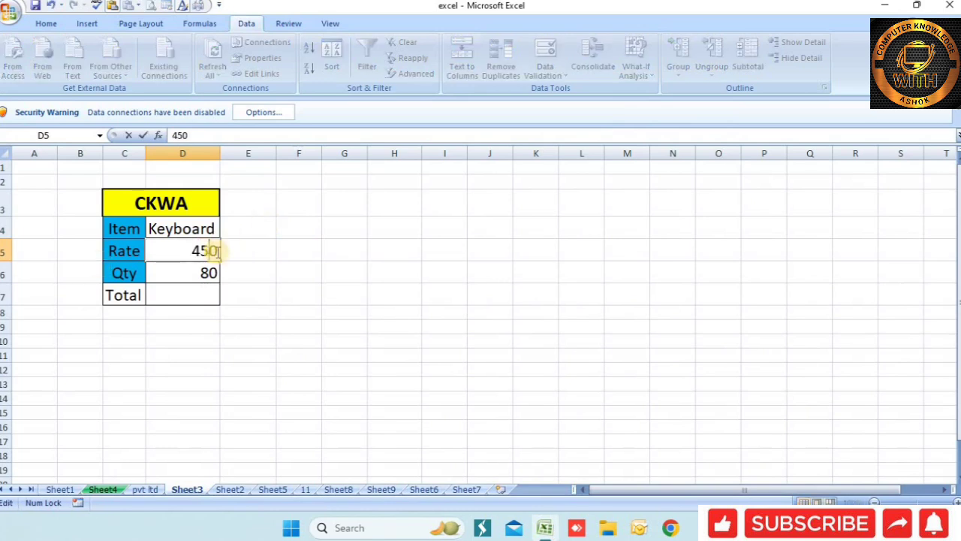
pyautogui.click(335, 289)
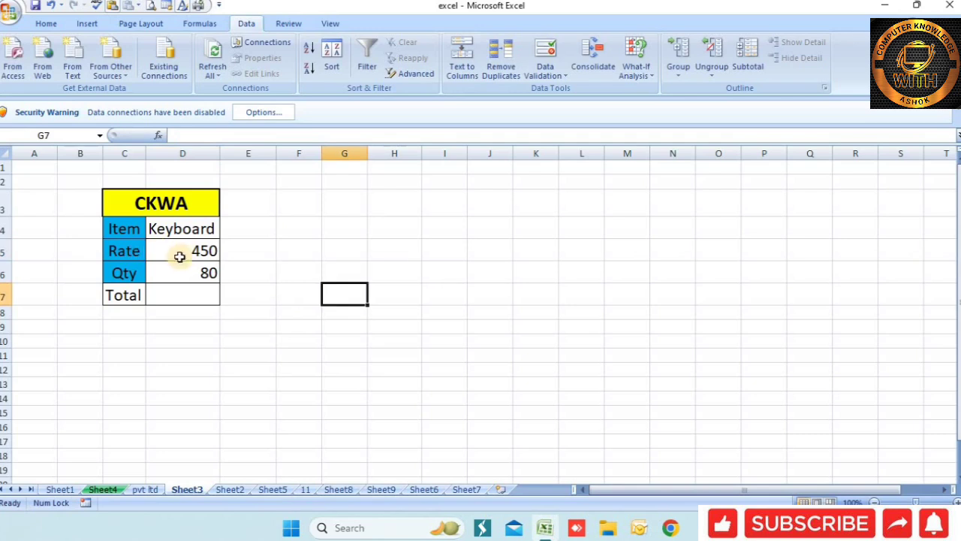
pyautogui.click(245, 248)
pyautogui.click(183, 250)
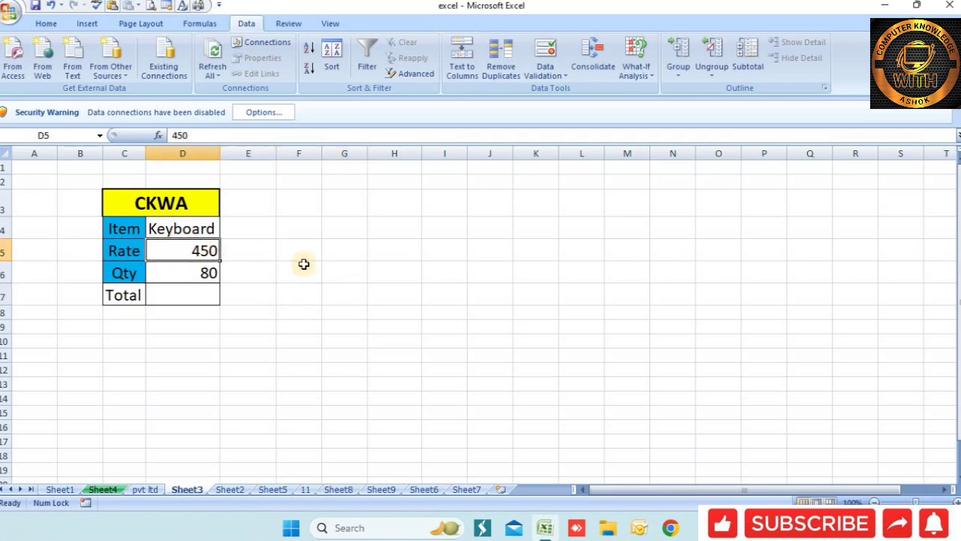
pyautogui.click(303, 265)
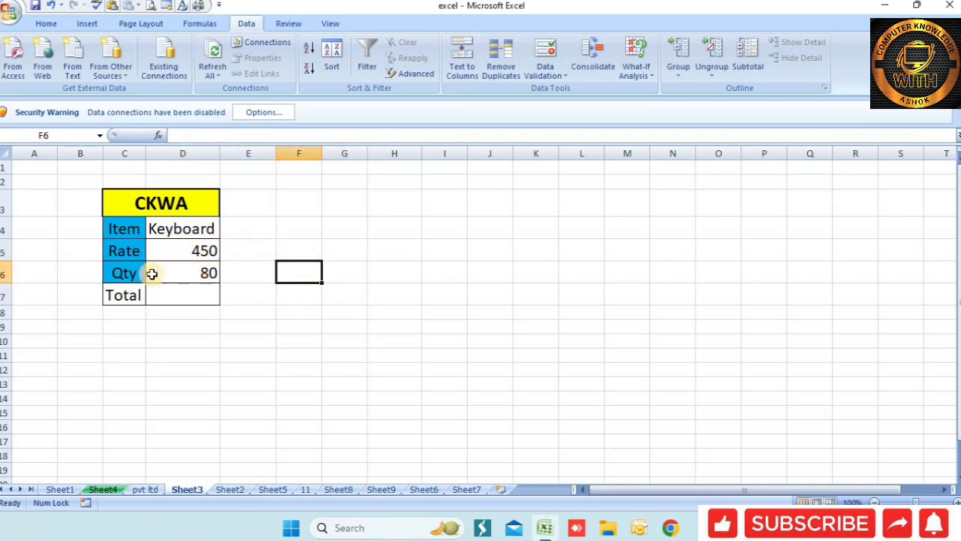
# Calculate the CKWA table's Total in D7 with the formula =D6*D5.
pyautogui.click(183, 298)
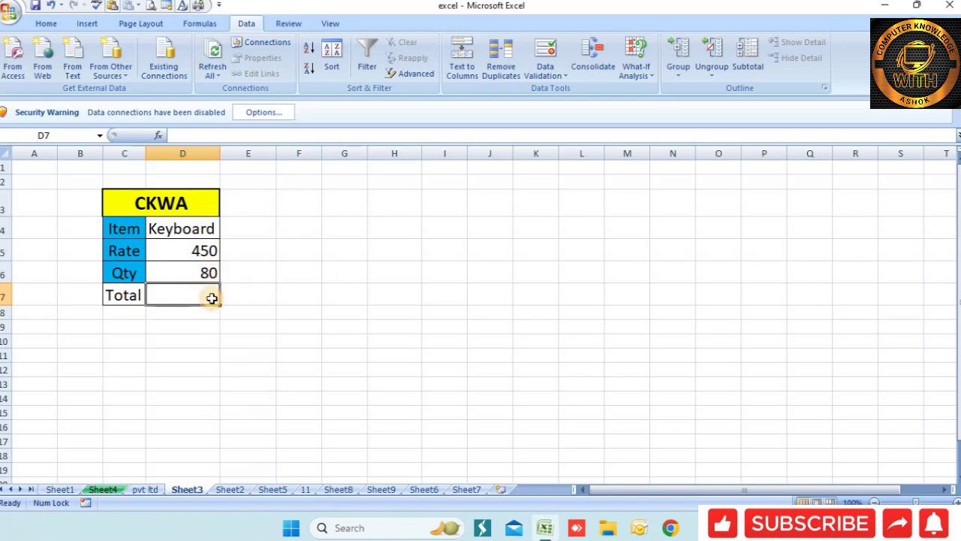
pyautogui.write('=')
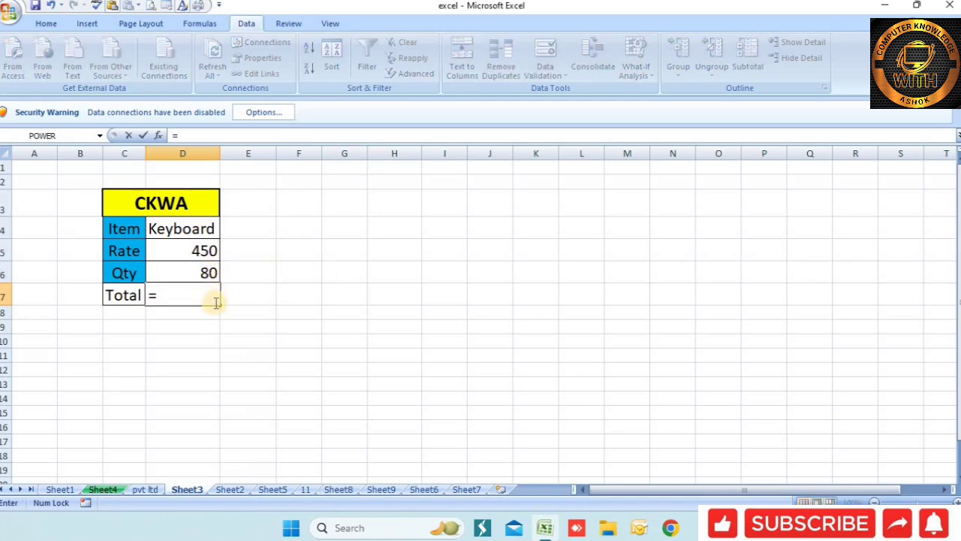
pyautogui.click(202, 253)
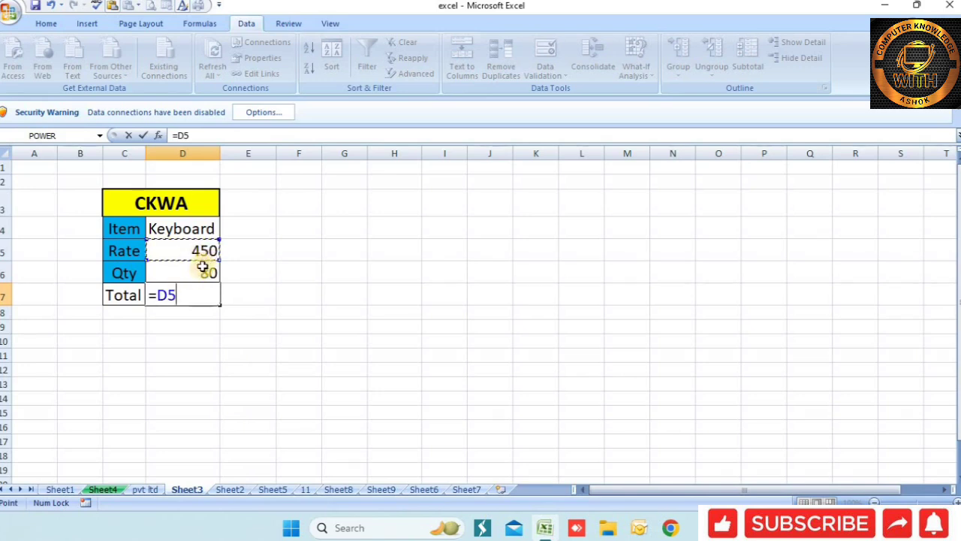
pyautogui.click(204, 272)
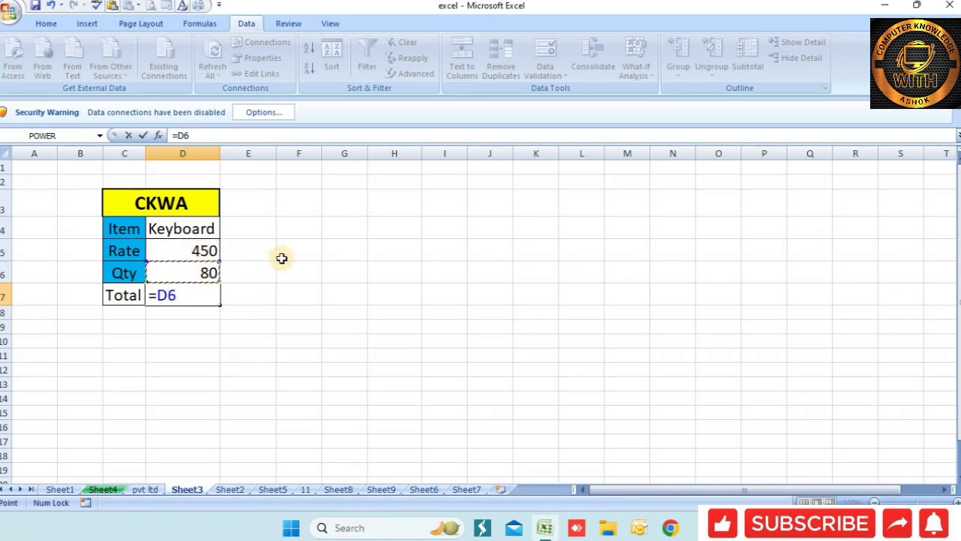
pyautogui.write('*')
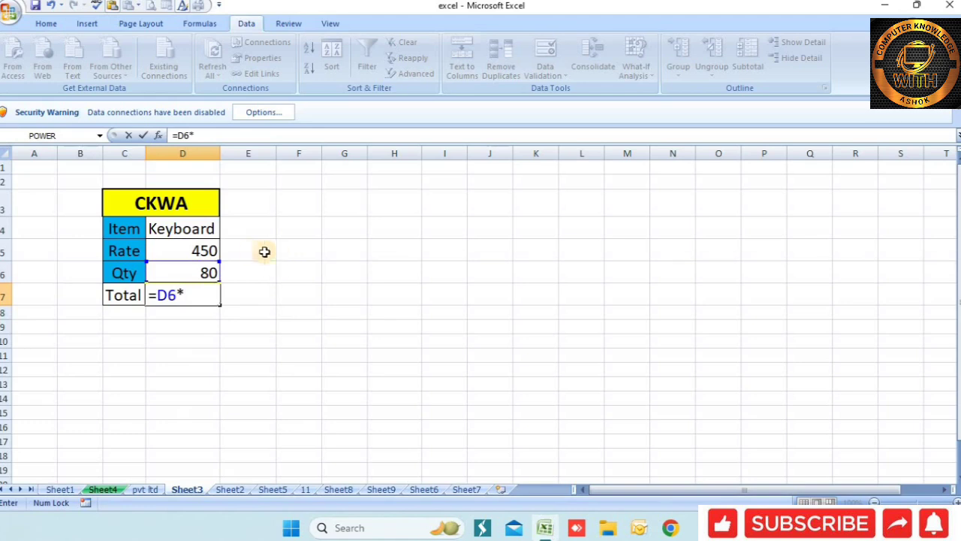
pyautogui.click(203, 251)
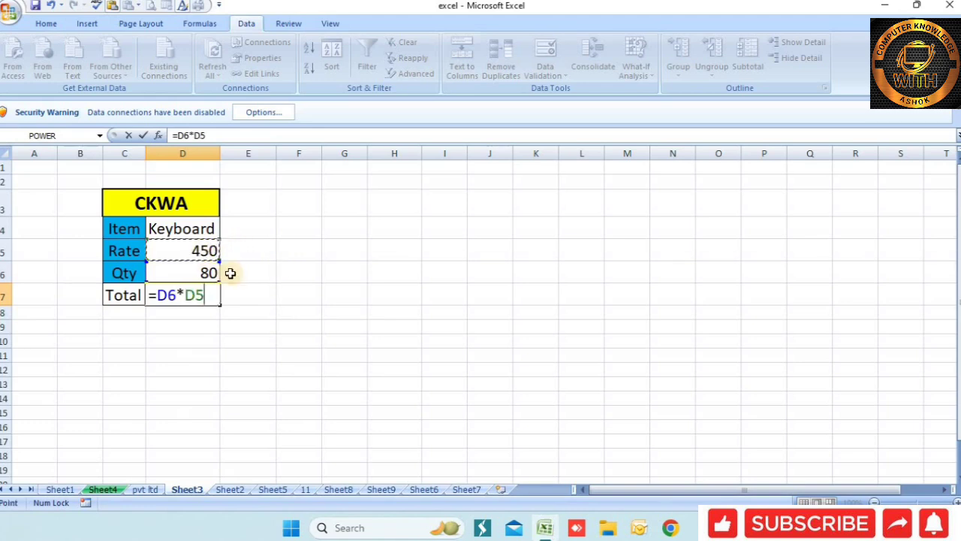
pyautogui.press('Return')
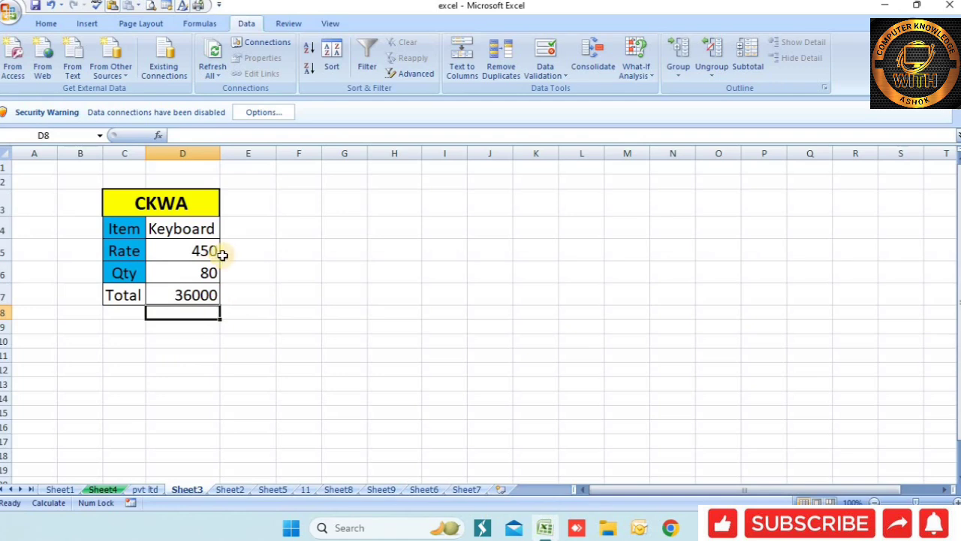
# Create a scenario named feb in the Scenario Manager with the Rate and Qty cells D5:D6 as changing cells.
pyautogui.moveTo(189, 251); pyautogui.dragTo(189, 268)
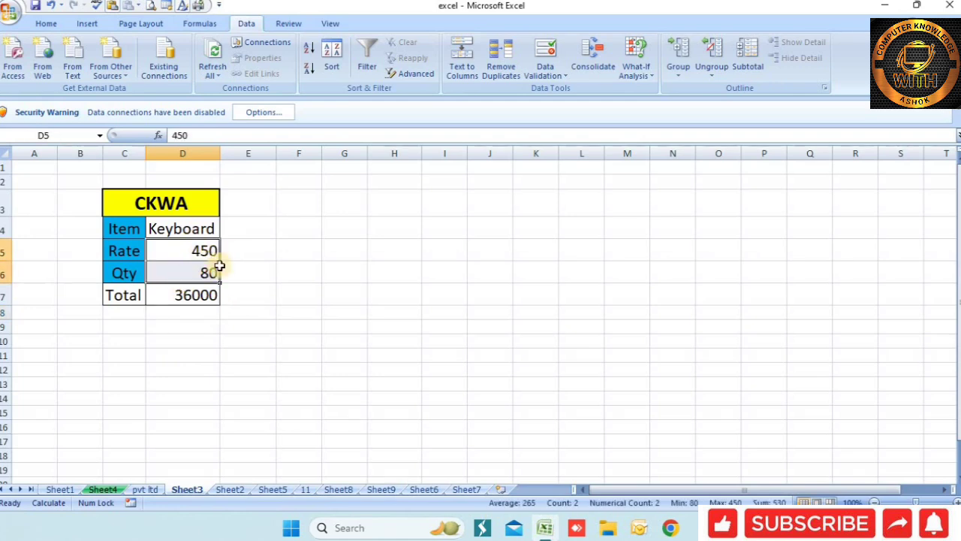
pyautogui.click(642, 74)
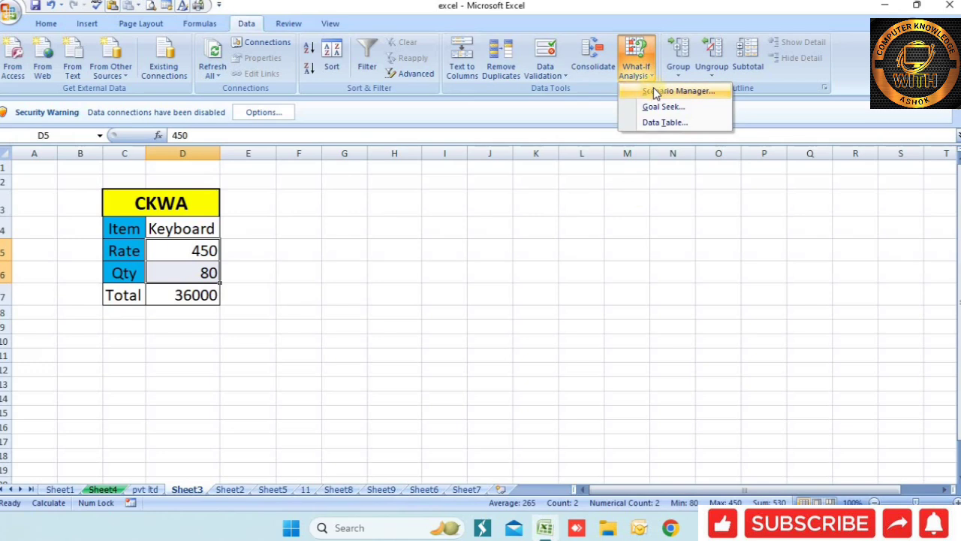
pyautogui.click(661, 92)
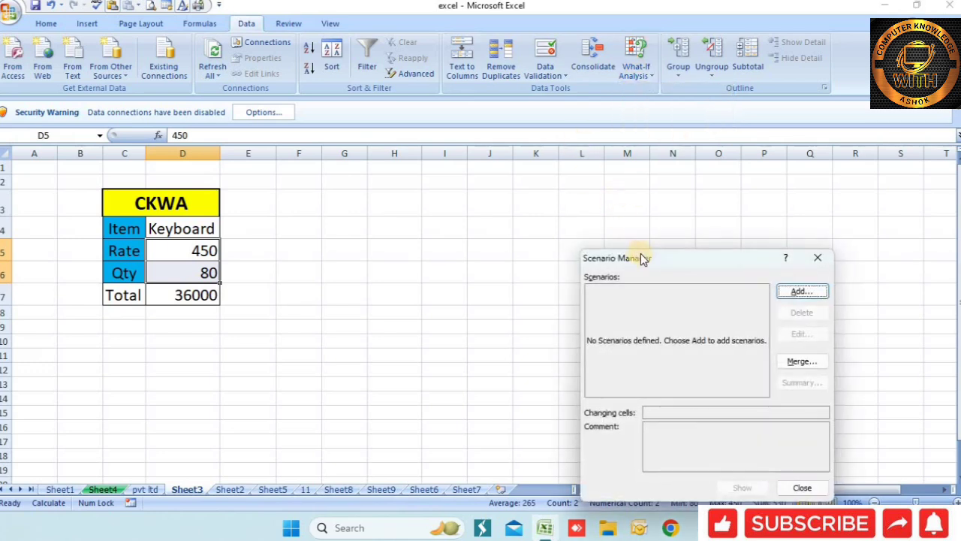
pyautogui.moveTo(640, 253); pyautogui.dragTo(323, 179)
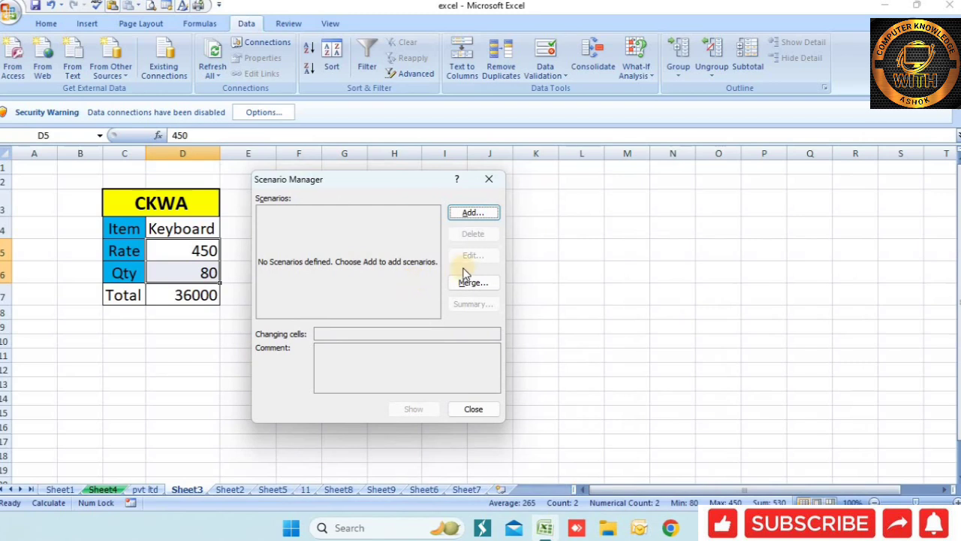
pyautogui.click(472, 213)
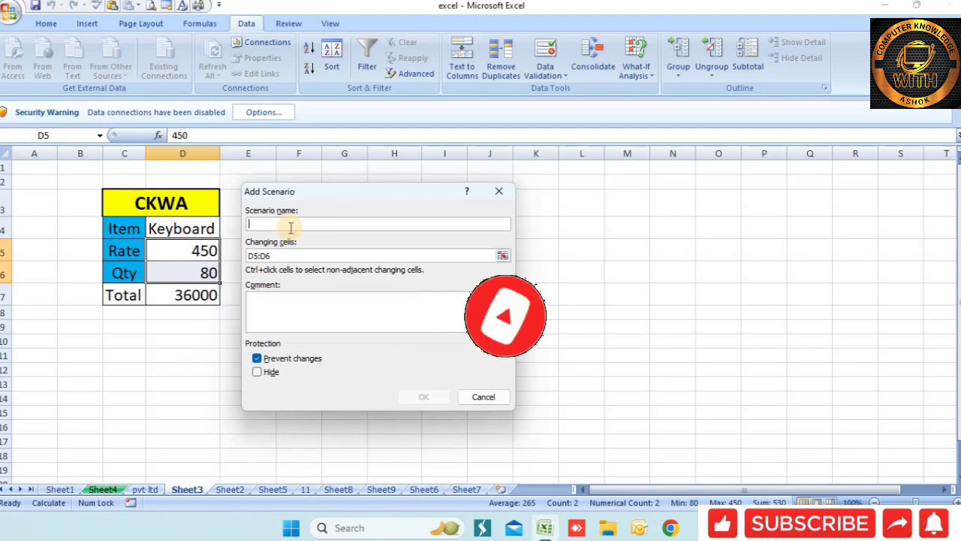
pyautogui.write('feb')
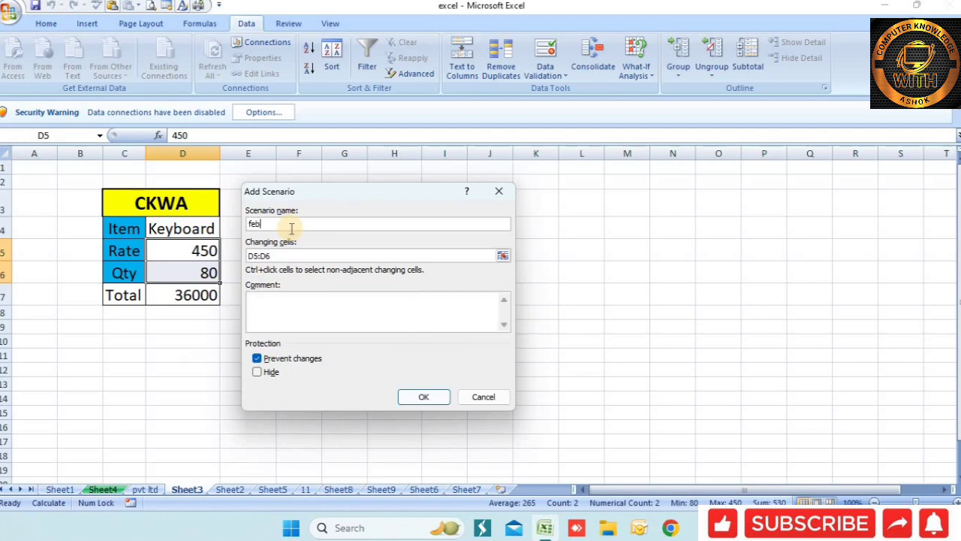
pyautogui.click(422, 396)
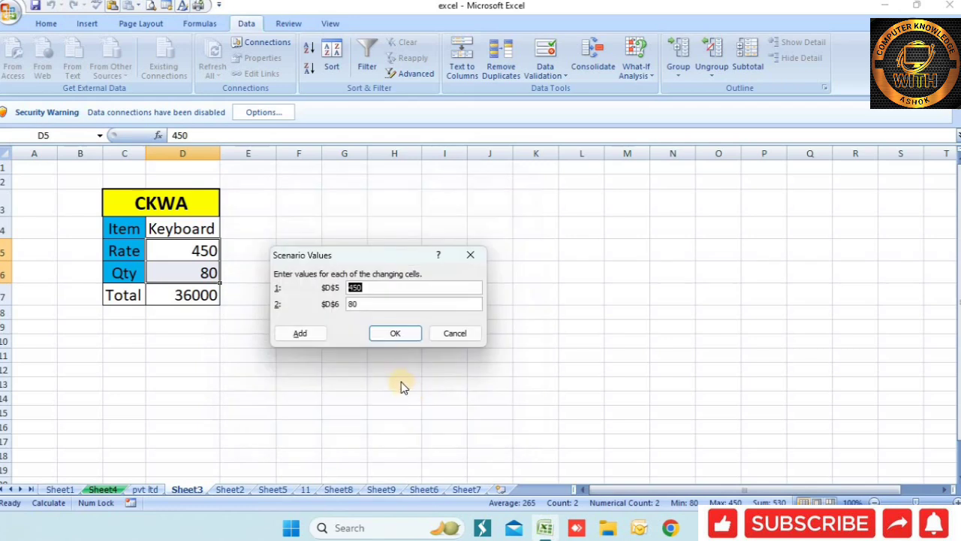
# Save the feb scenario with the values 450 for D5 and 80 for D6, and close the Scenario Manager.
pyautogui.moveTo(354, 261); pyautogui.dragTo(266, 317)
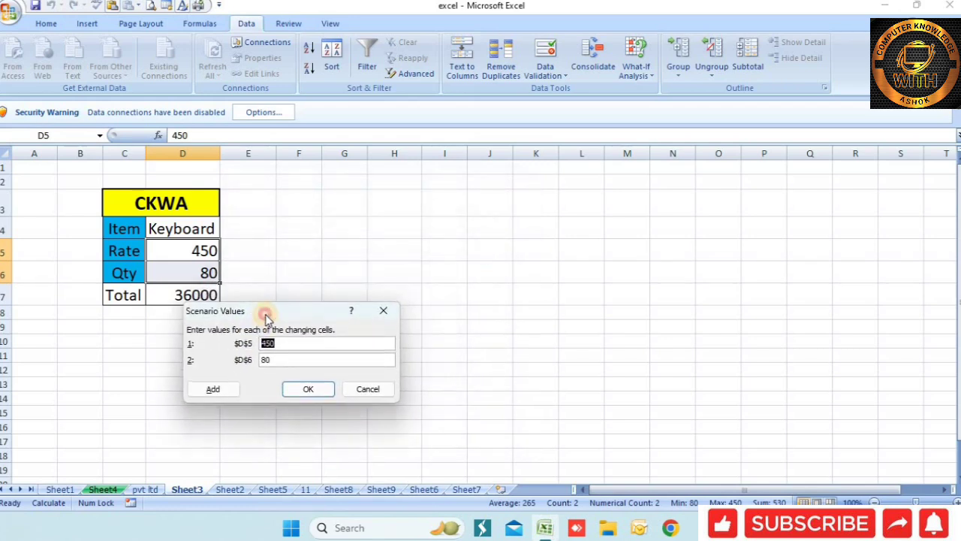
pyautogui.click(272, 359)
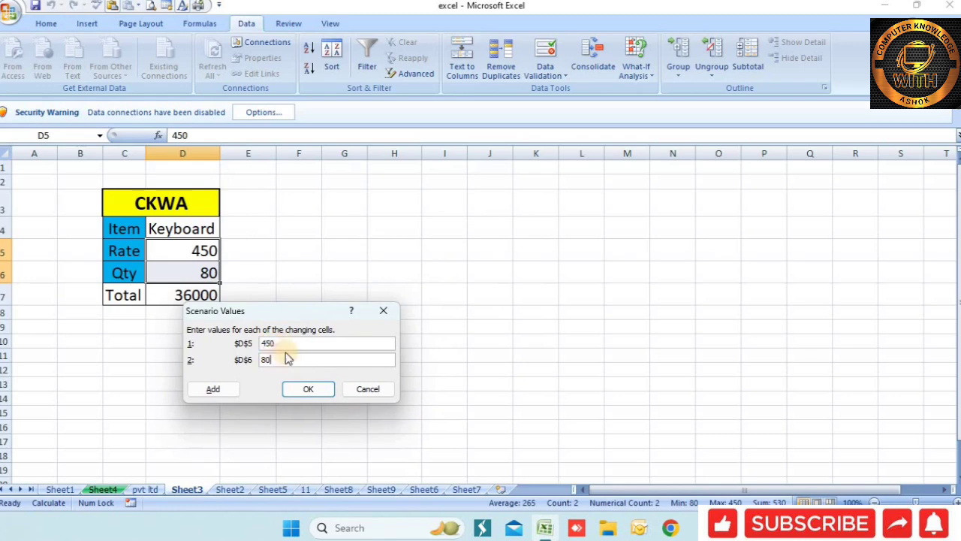
pyautogui.moveTo(294, 345); pyautogui.dragTo(265, 344)
pyautogui.click(309, 390)
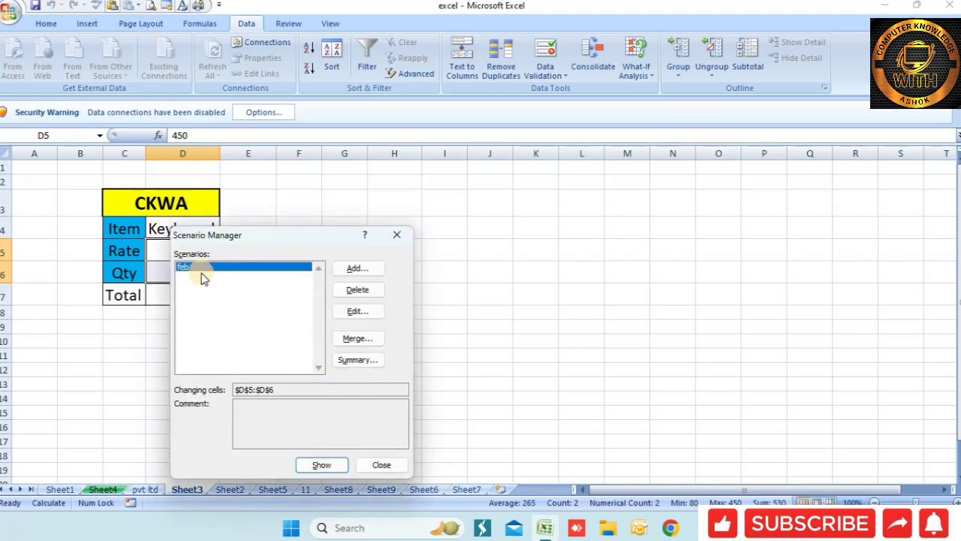
pyautogui.click(377, 461)
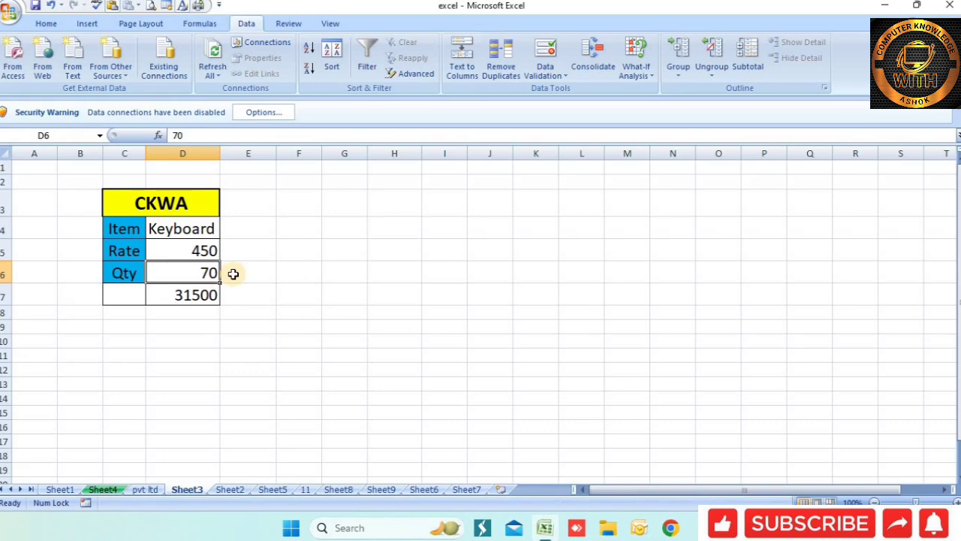
# Set the keyboard's Rate in D5 to 500 and its Qty in D6 to 40.
pyautogui.click(199, 252)
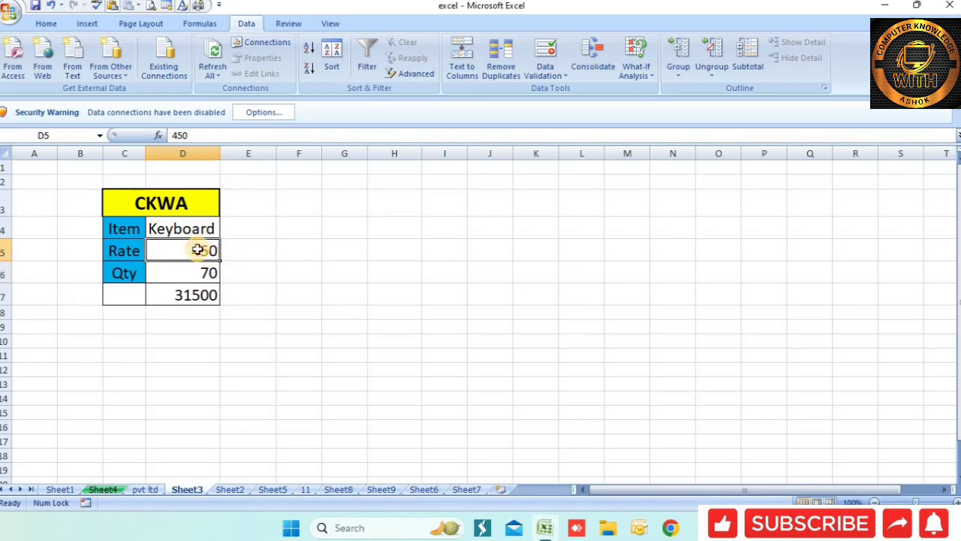
pyautogui.write('5')
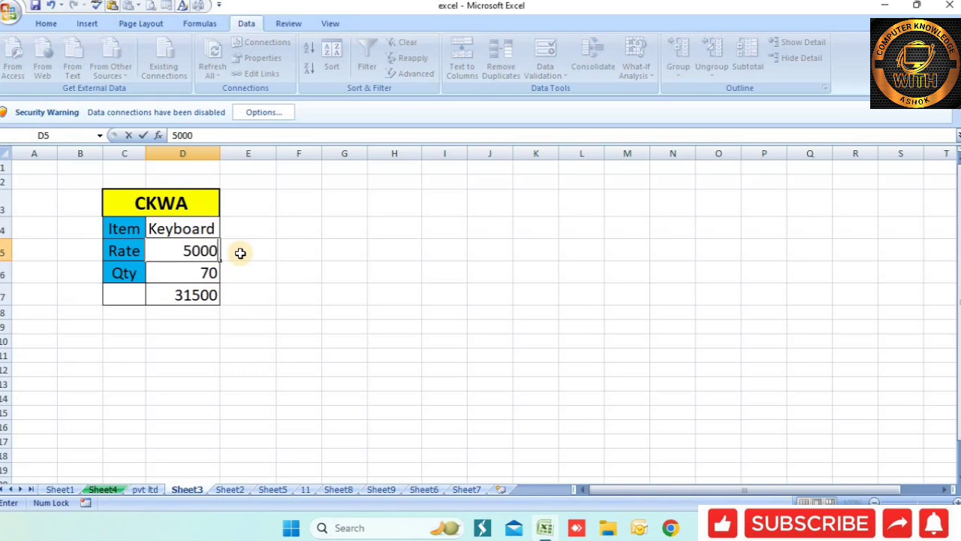
pyautogui.click(189, 271)
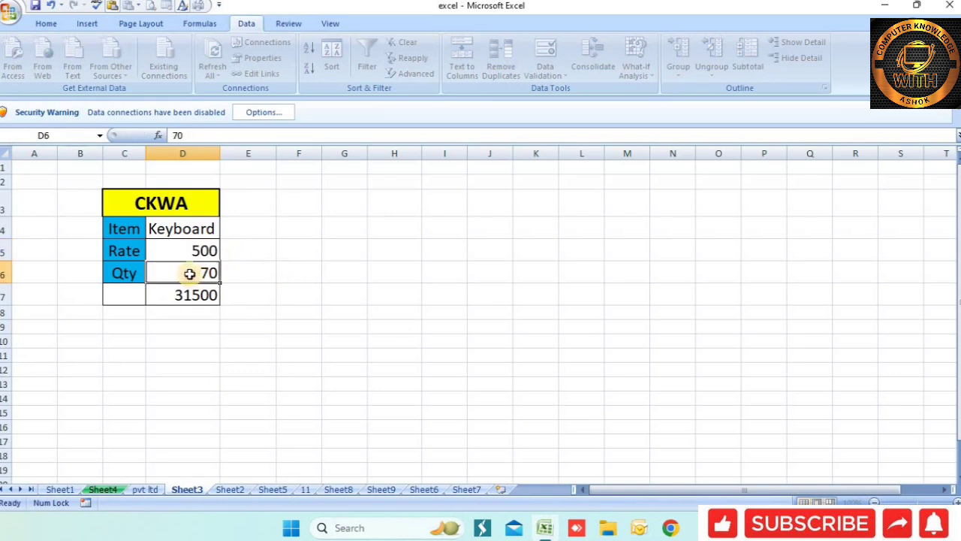
pyautogui.write('40')
pyautogui.click(226, 313)
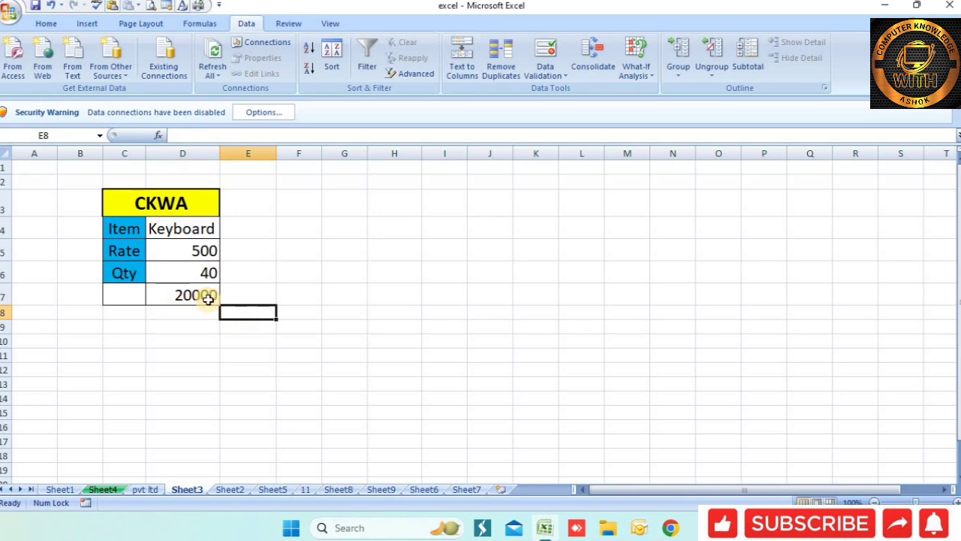
pyautogui.click(311, 291)
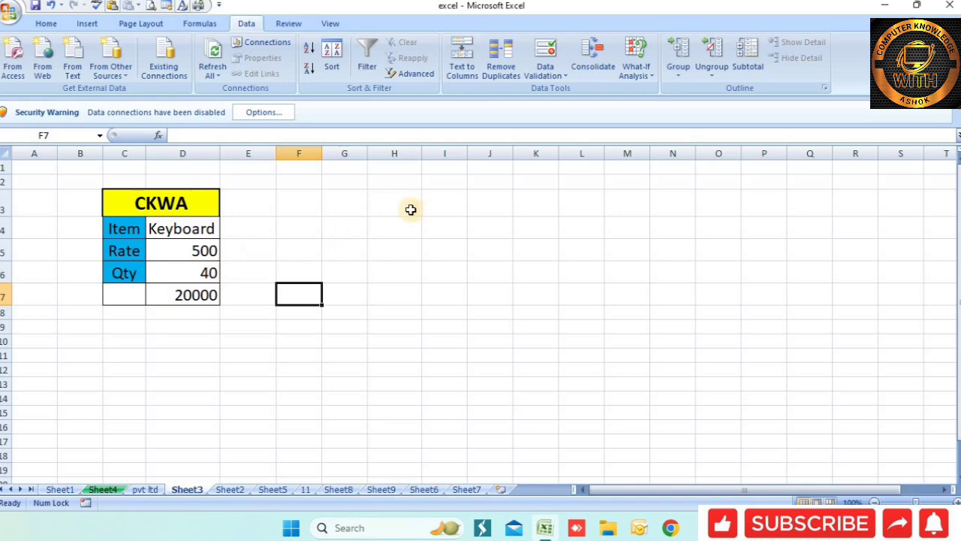
# Show the saved CKWA scenario in the table through the Scenario Manager and close the manager.
pyautogui.click(644, 75)
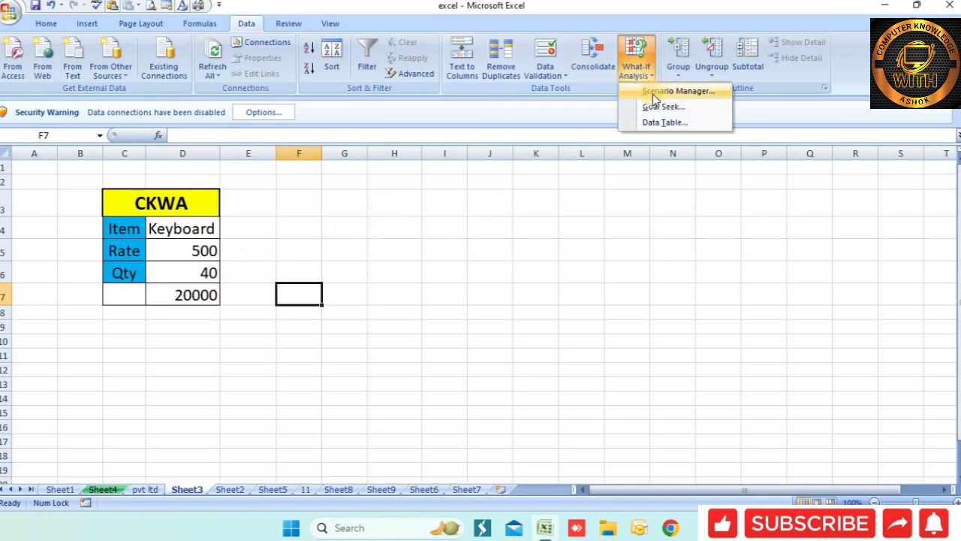
pyautogui.click(665, 92)
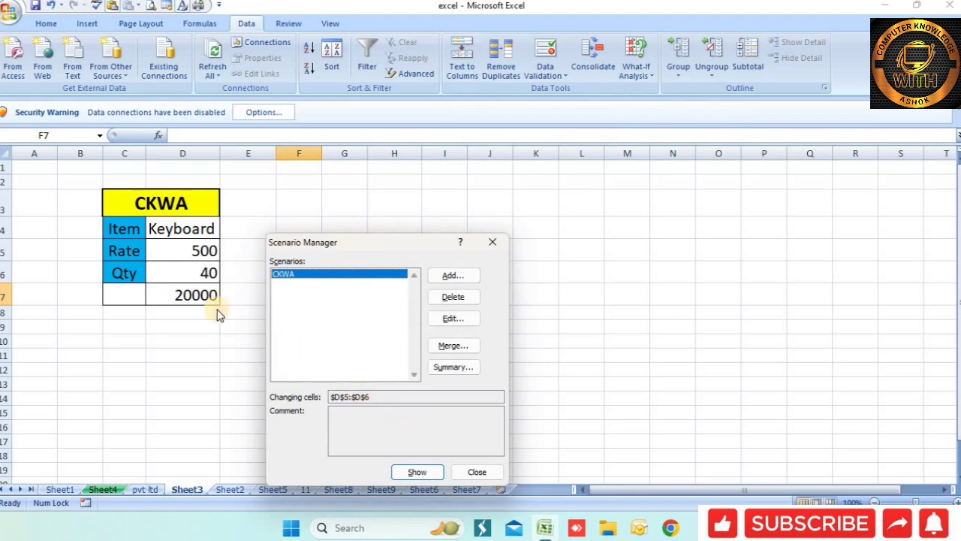
pyautogui.click(411, 470)
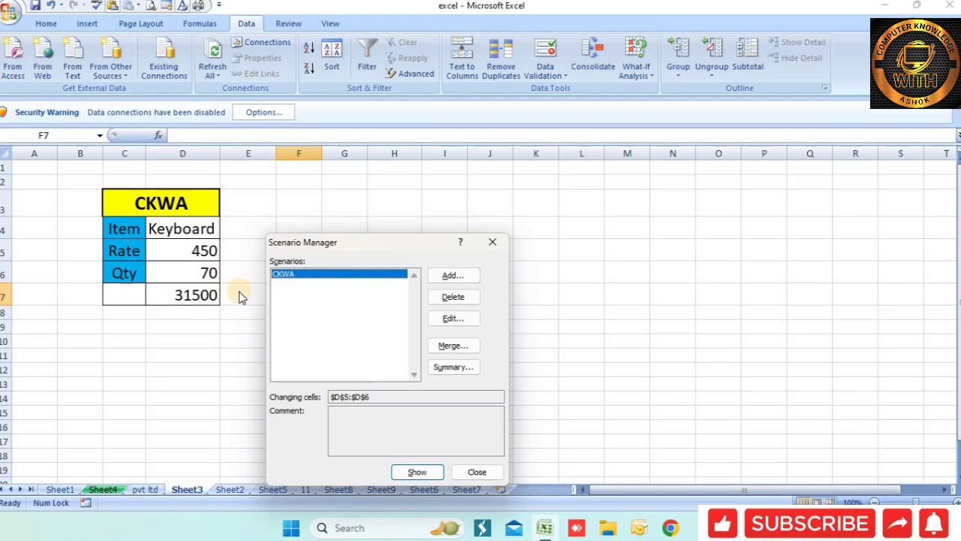
pyautogui.click(489, 467)
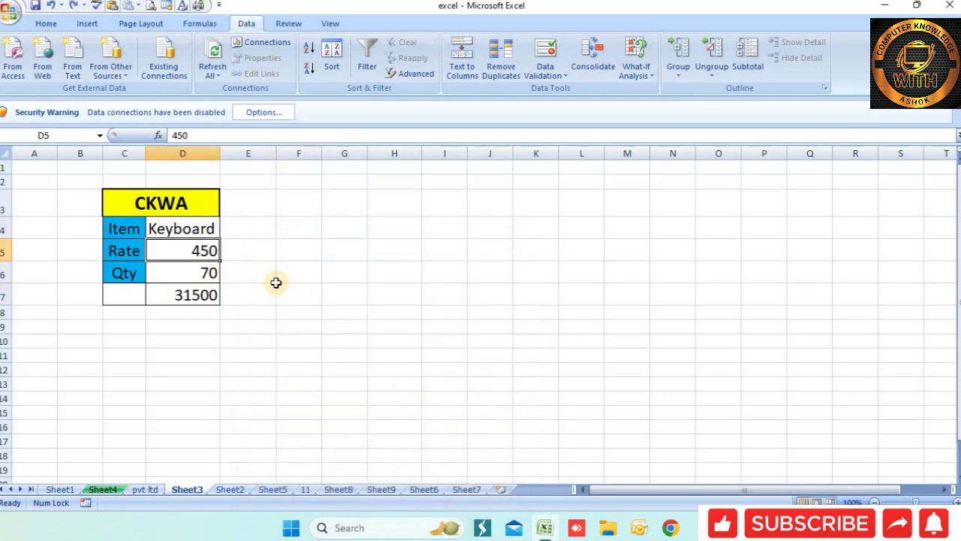
# Check which scenarios are saved for the sheet in the Scenario Manager and close it.
pyautogui.click(644, 77)
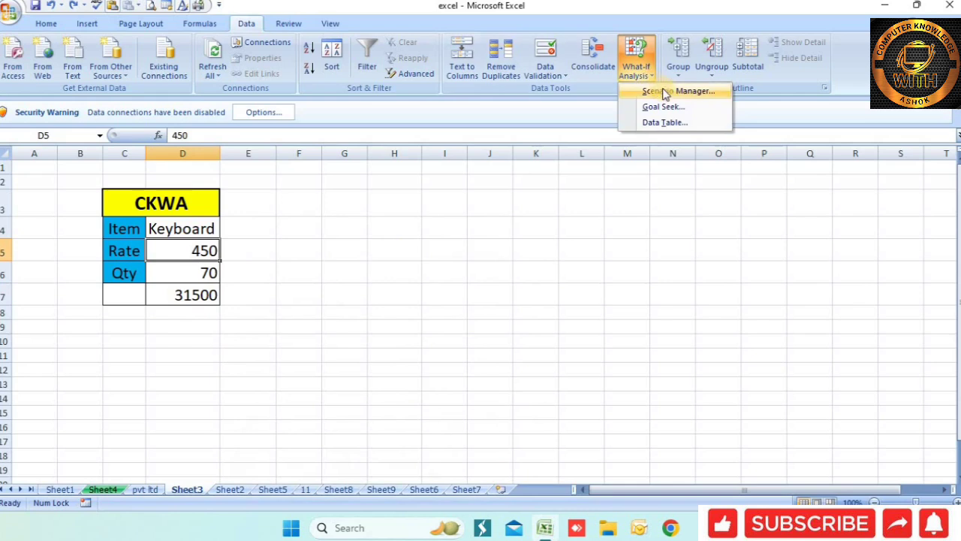
pyautogui.click(665, 91)
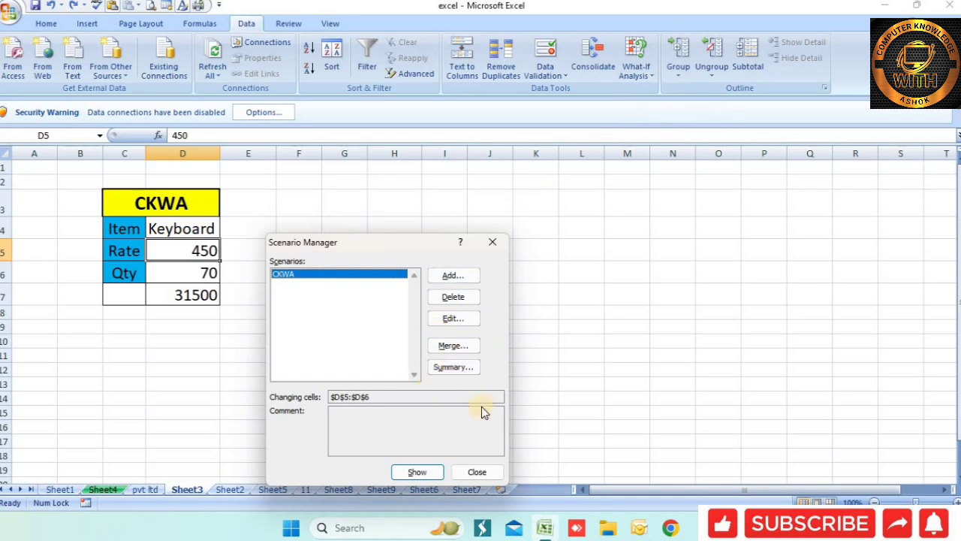
pyautogui.click(476, 472)
# Run Goal Seek to bring the total in D7 to 35000 by changing the Qty cell D6, and accept the solution.
pyautogui.click(651, 75)
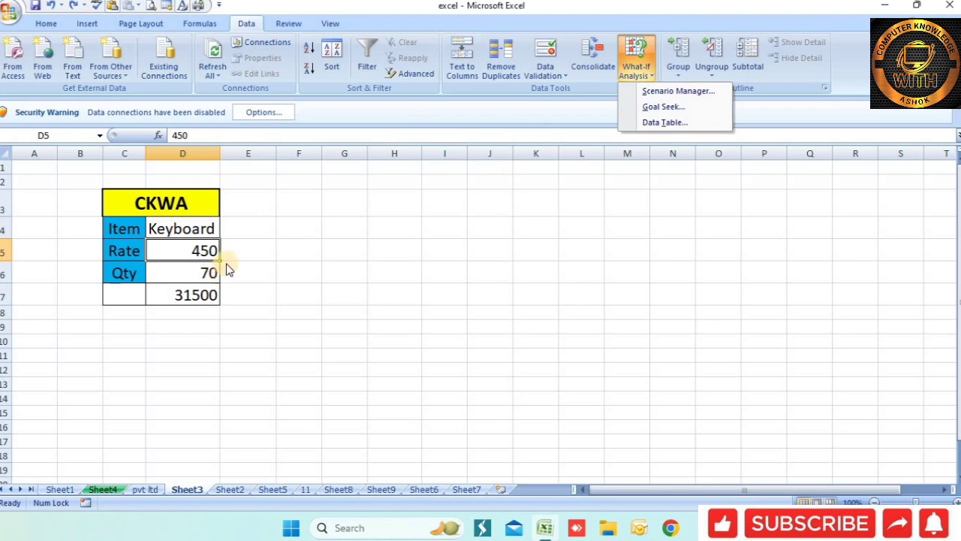
pyautogui.click(662, 109)
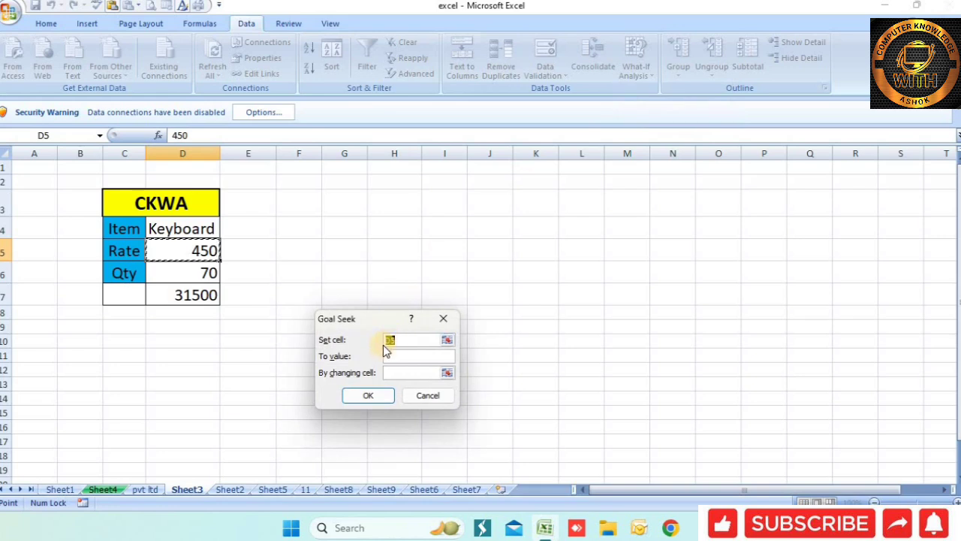
pyautogui.click(195, 296)
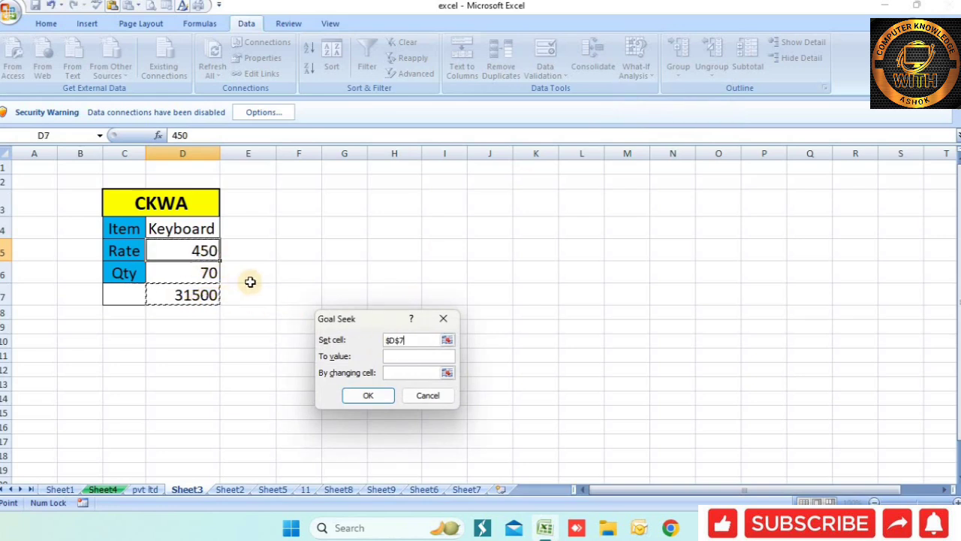
pyautogui.click(417, 356)
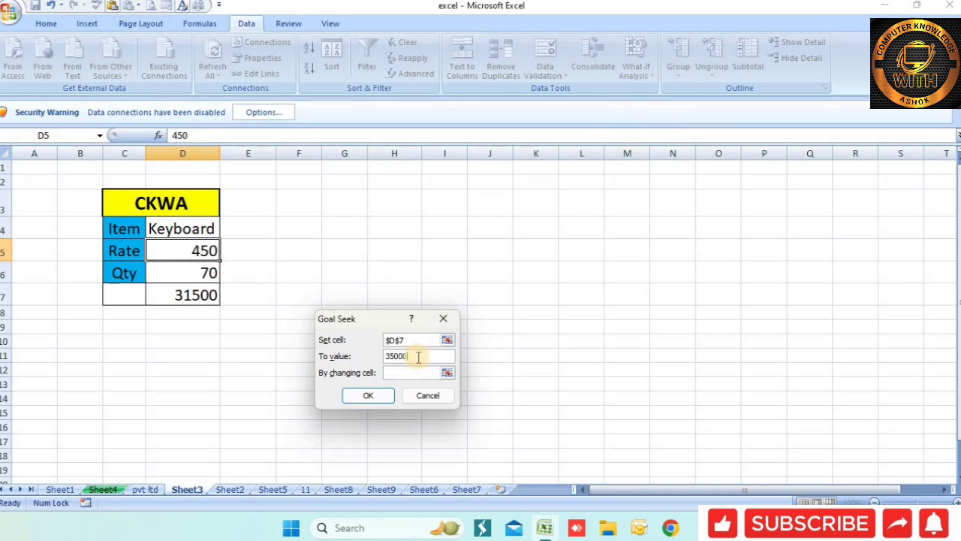
pyautogui.click(407, 373)
pyautogui.click(411, 374)
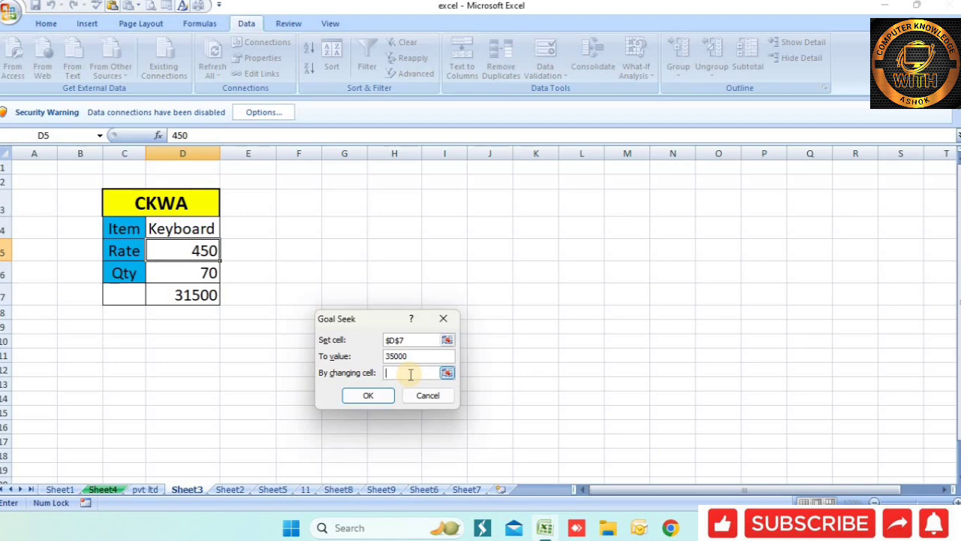
pyautogui.click(205, 268)
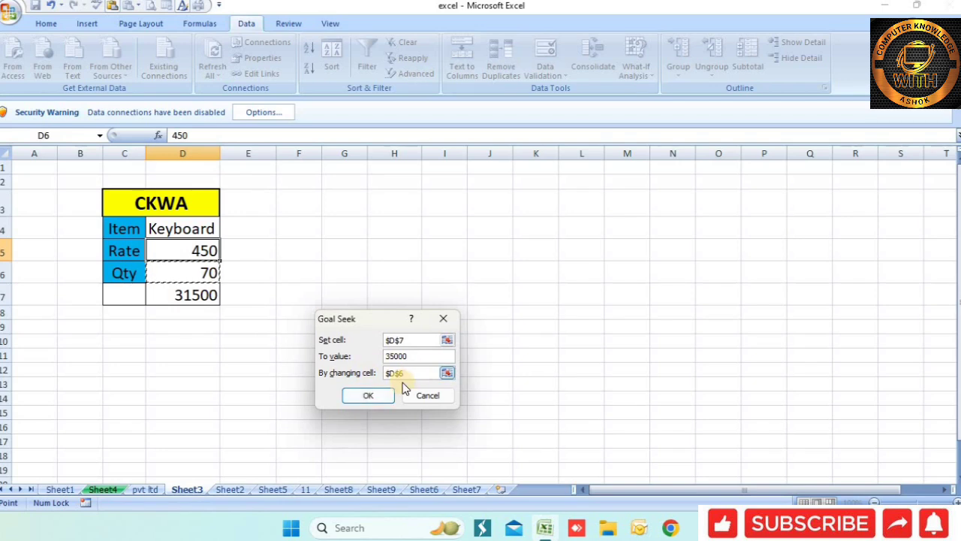
pyautogui.click(363, 398)
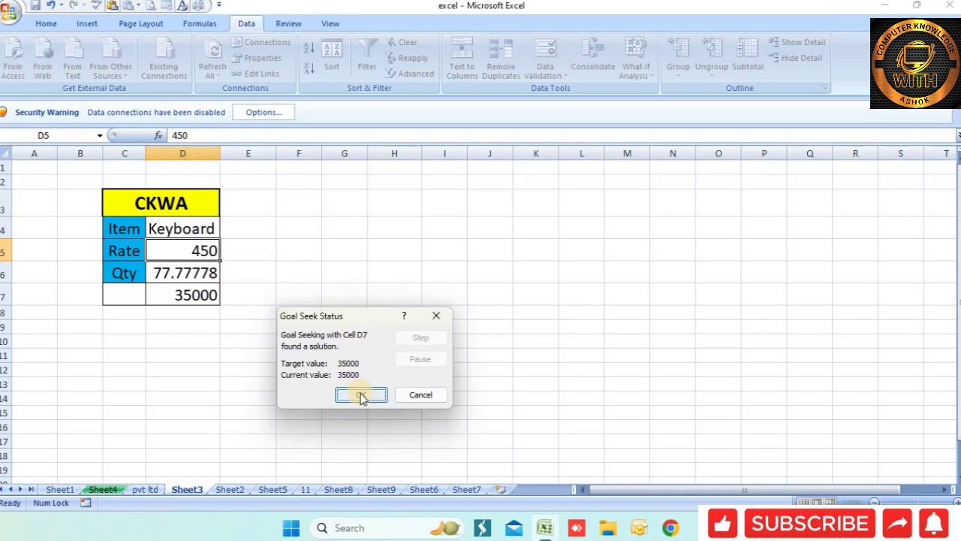
pyautogui.click(361, 396)
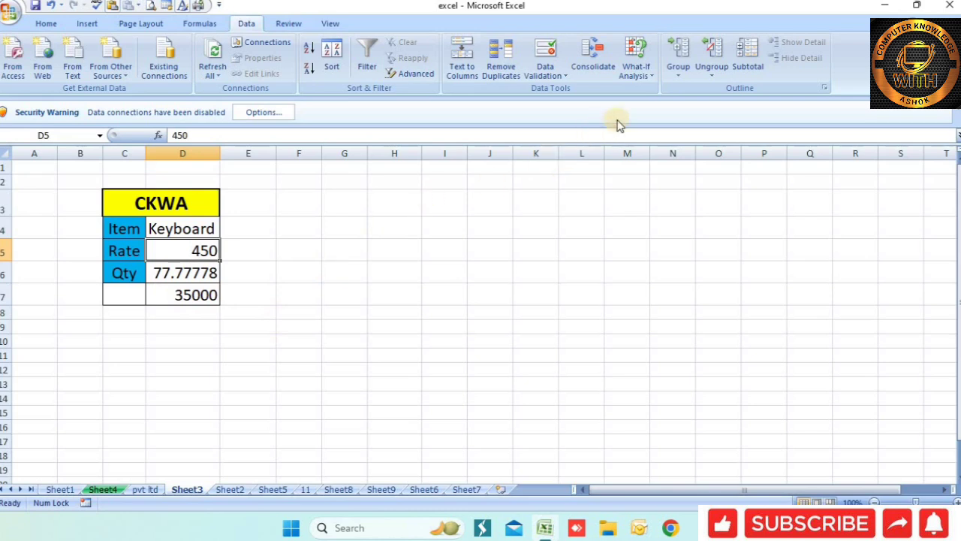
# Delete rows 2 through 9 containing the CKWA item table.
pyautogui.click(636, 75)
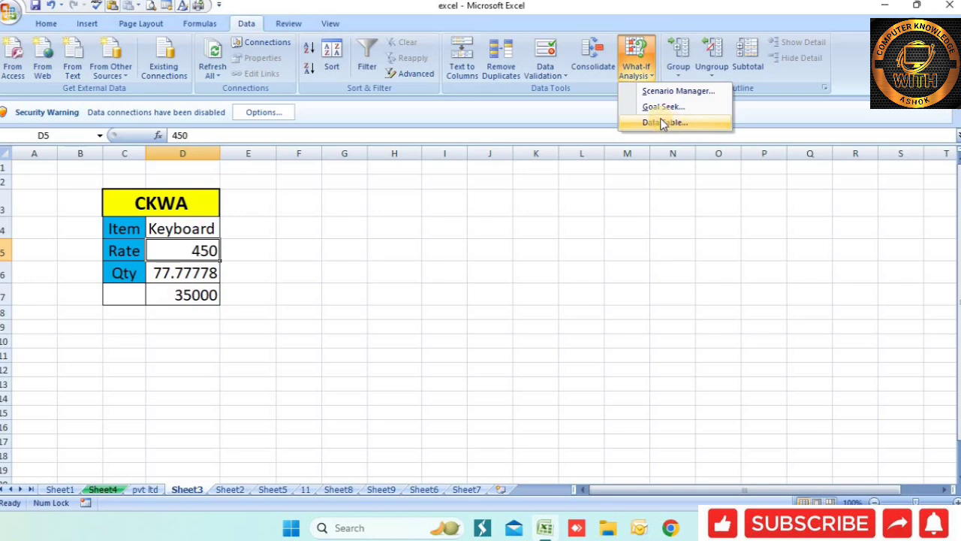
pyautogui.moveTo(27, 180); pyautogui.dragTo(182, 256)
pyautogui.moveTo(4, 182); pyautogui.dragTo(5, 340)
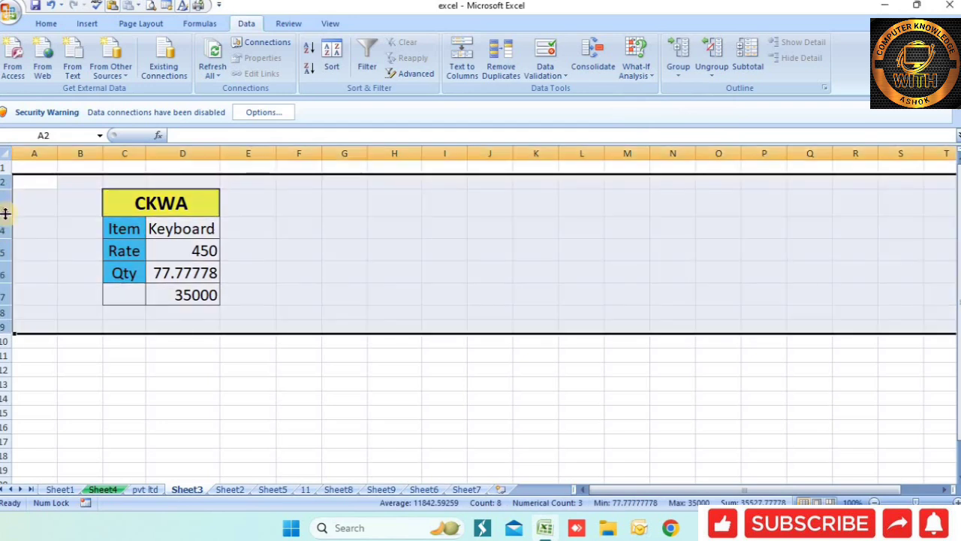
pyautogui.rightClick(7, 212)
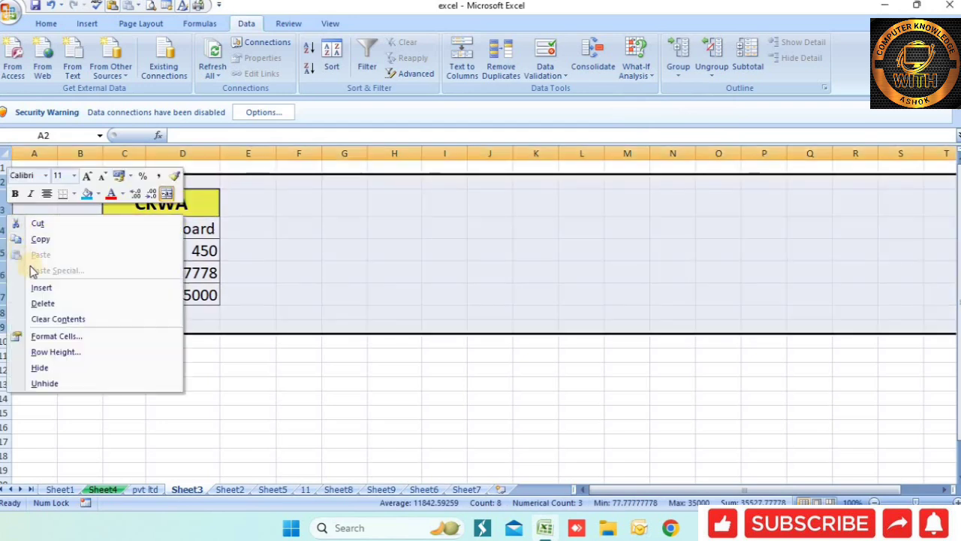
pyautogui.click(43, 303)
# Enter 1 in cell B2 and 1 in cell A3 as the two input cells.
pyautogui.click(27, 181)
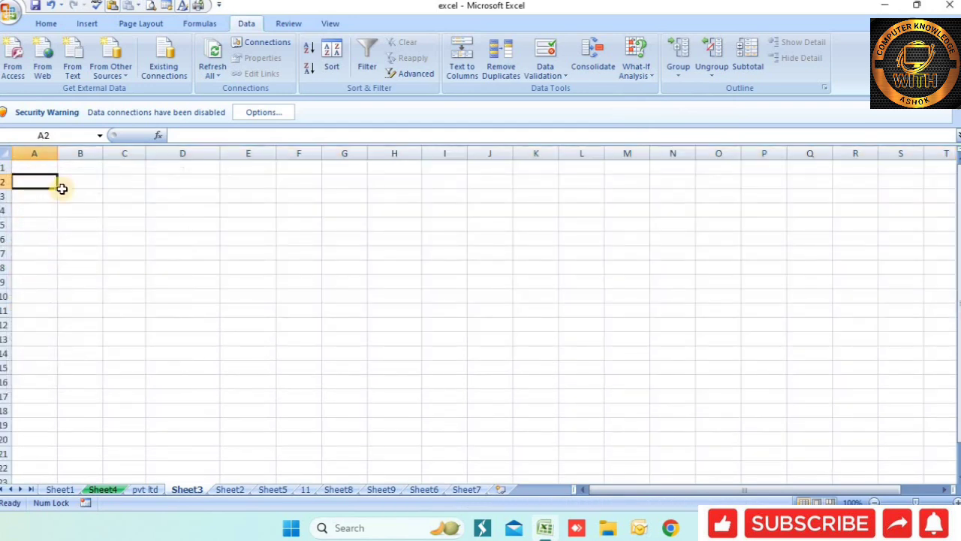
pyautogui.click(66, 183)
pyautogui.write('1')
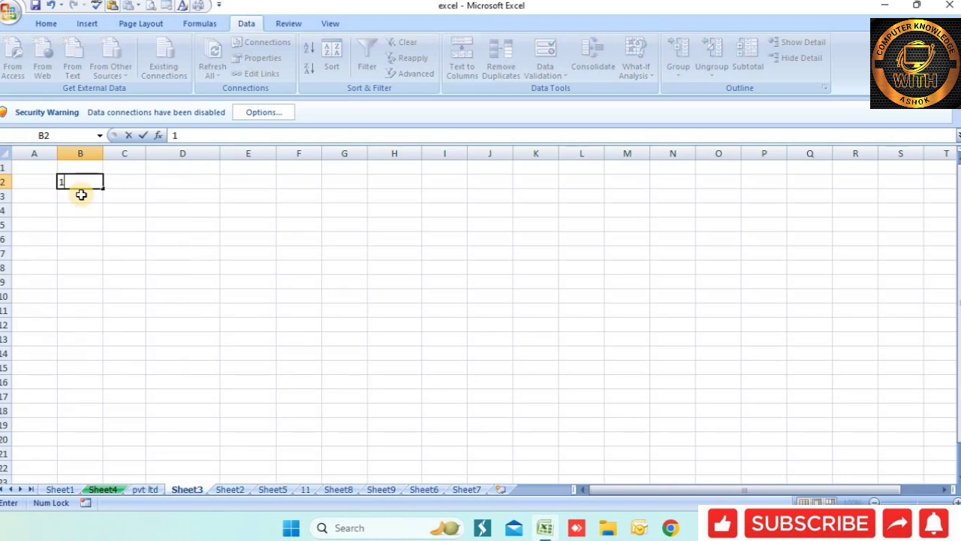
pyautogui.click(37, 196)
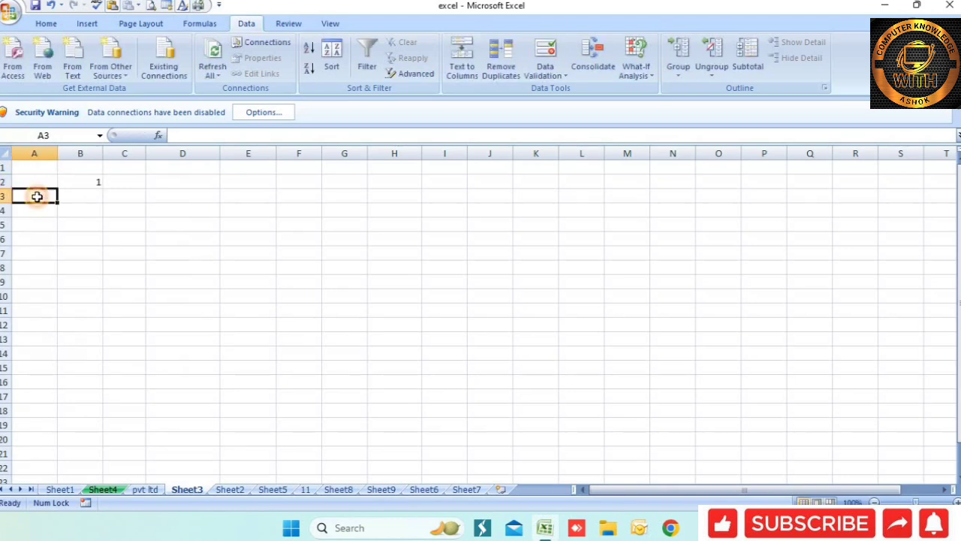
pyautogui.write('1')
pyautogui.click(93, 223)
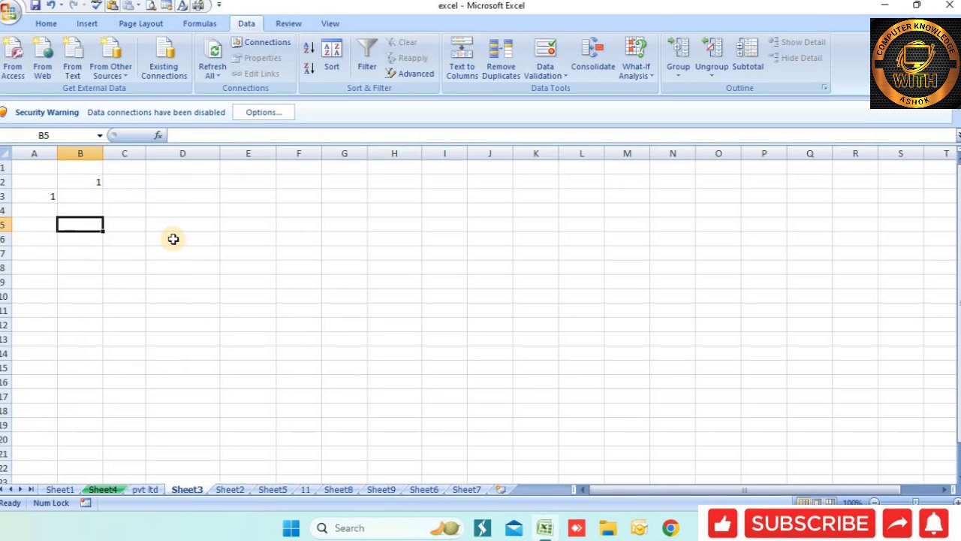
# Enter the formula =A3*B2 in cell B4 to multiply the two input cells.
pyautogui.click(96, 210)
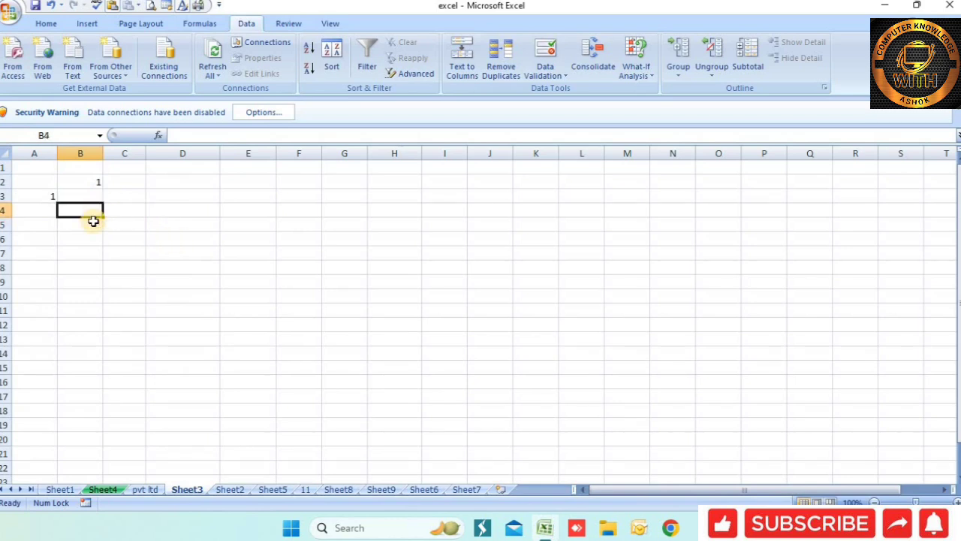
pyautogui.write('=')
pyautogui.click(47, 195)
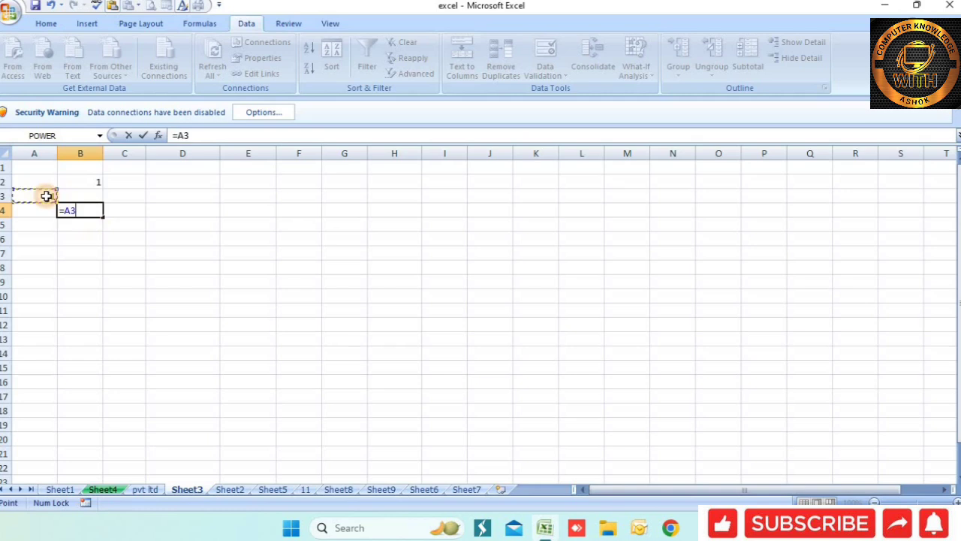
pyautogui.write('*')
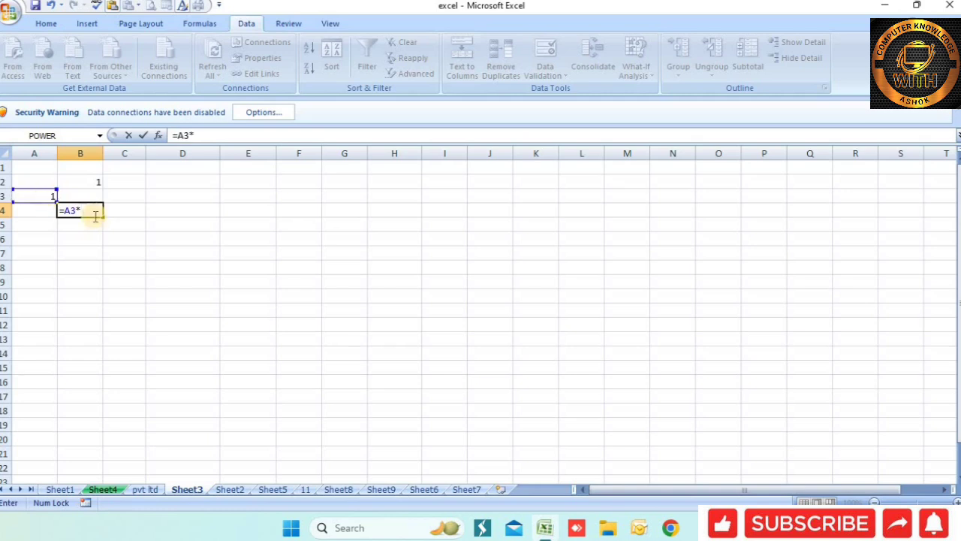
pyautogui.click(95, 182)
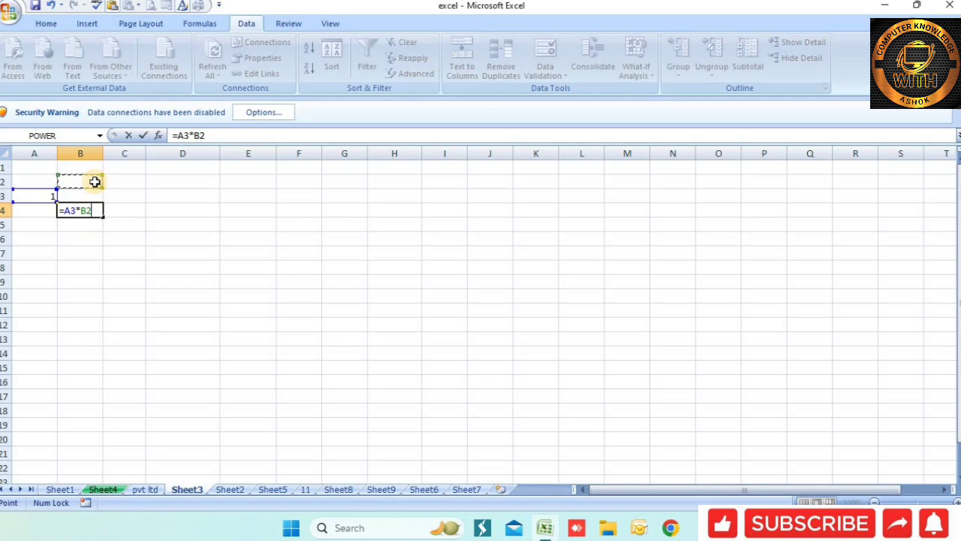
pyautogui.press('Return')
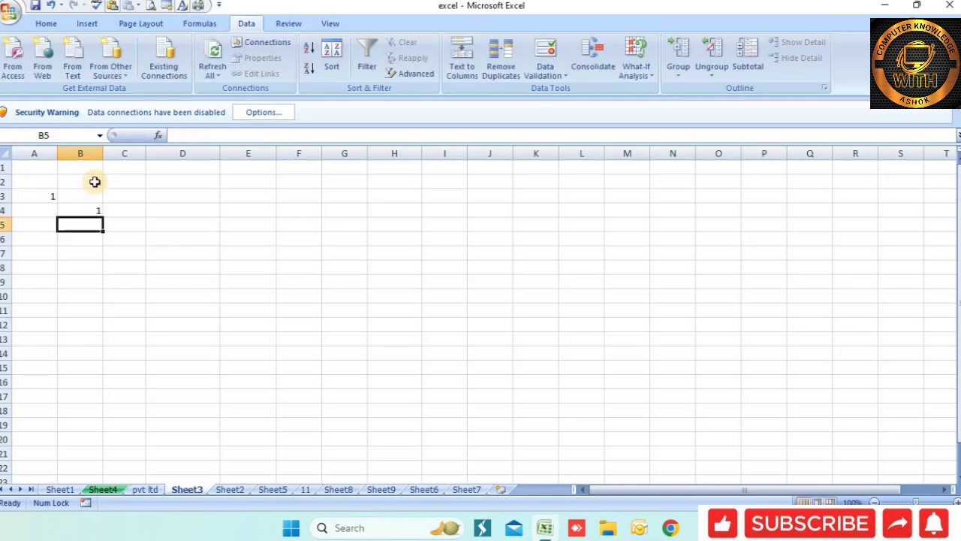
# Fill cells B5 to B13 down the column with the numbers 2 to 10.
pyautogui.write('2')
pyautogui.press('Return')
pyautogui.write('3')
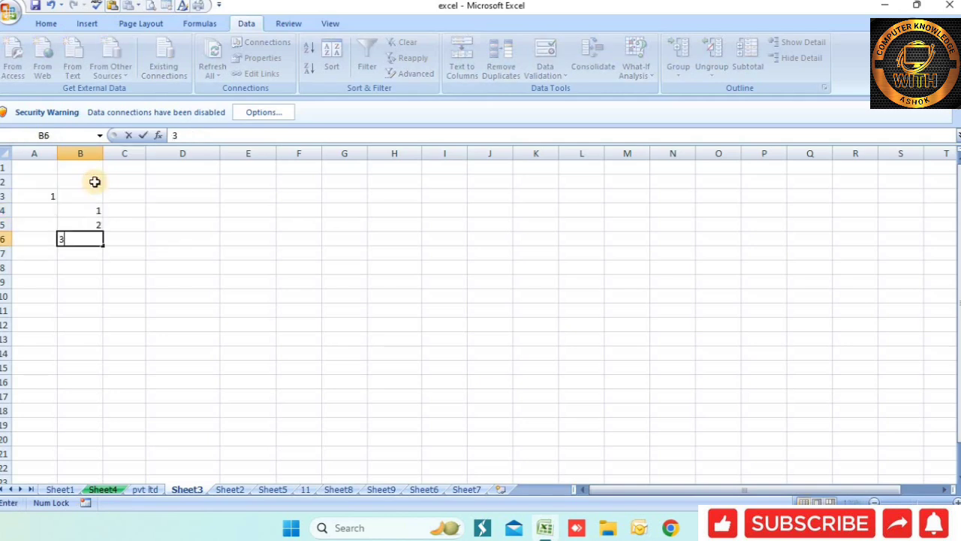
pyautogui.press('Return')
pyautogui.write('4')
pyautogui.press('Return')
pyautogui.write('5')
pyautogui.press('Return')
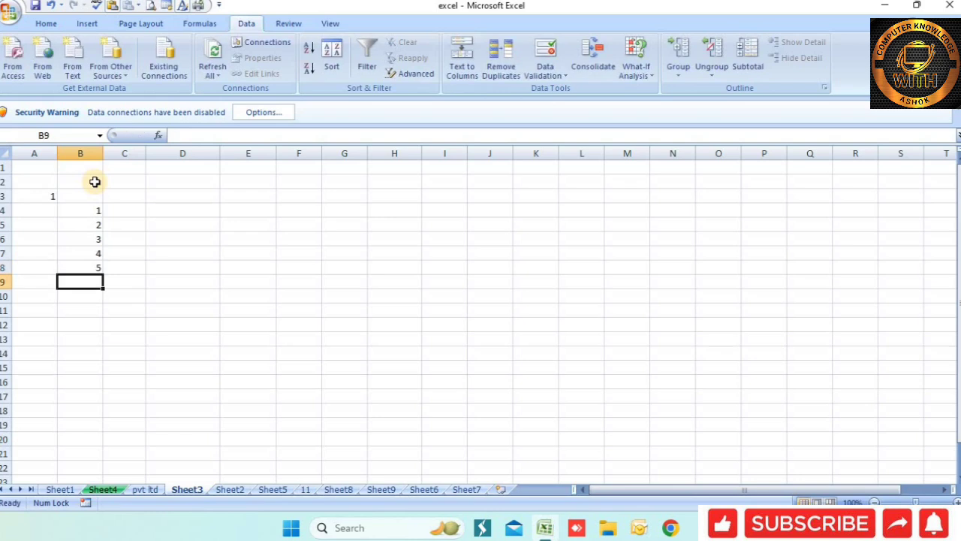
pyautogui.write('6')
pyautogui.press('Return')
pyautogui.write('7')
pyautogui.press('Return')
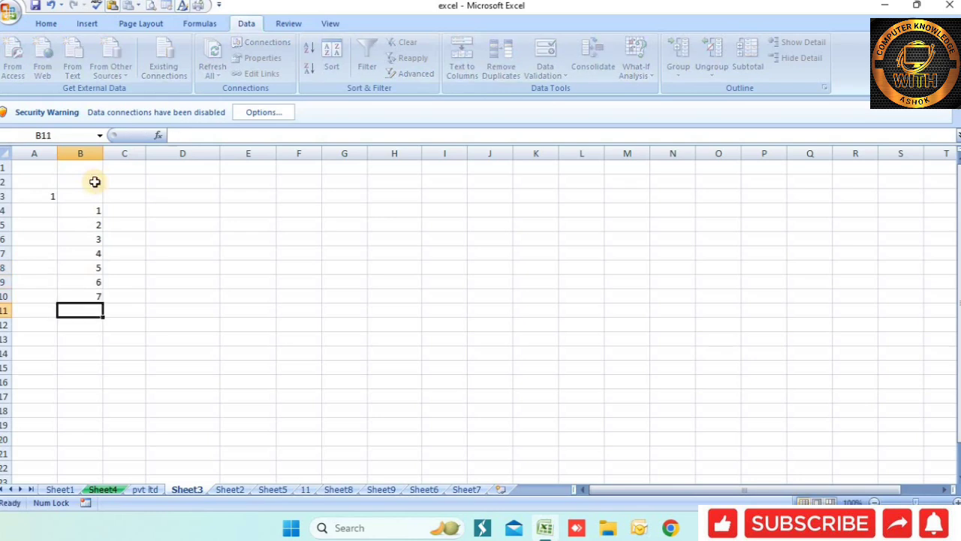
pyautogui.write('8')
pyautogui.press('Return')
pyautogui.write('9')
pyautogui.press('Return')
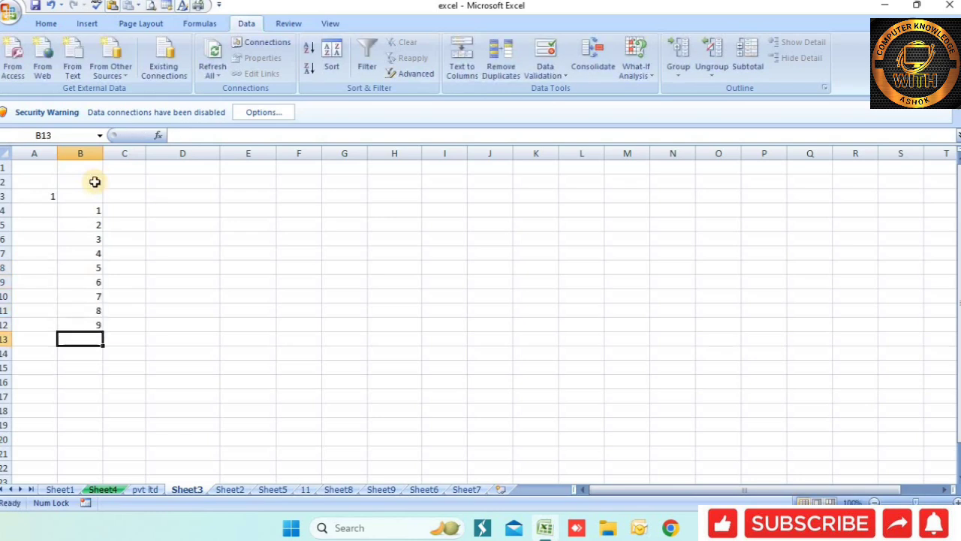
pyautogui.write('10')
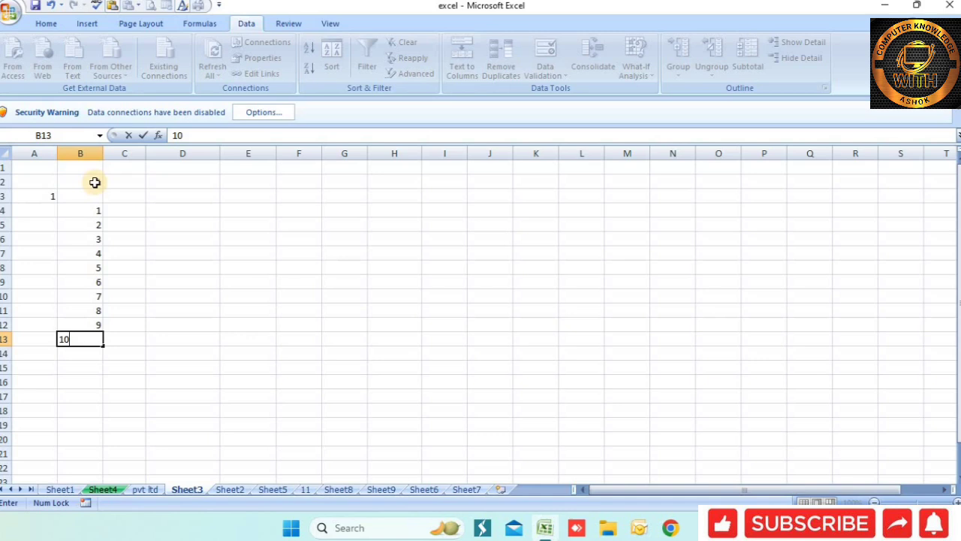
# Fill cells C4 to G4 across the row with the numbers 2 to 6.
pyautogui.click(129, 209)
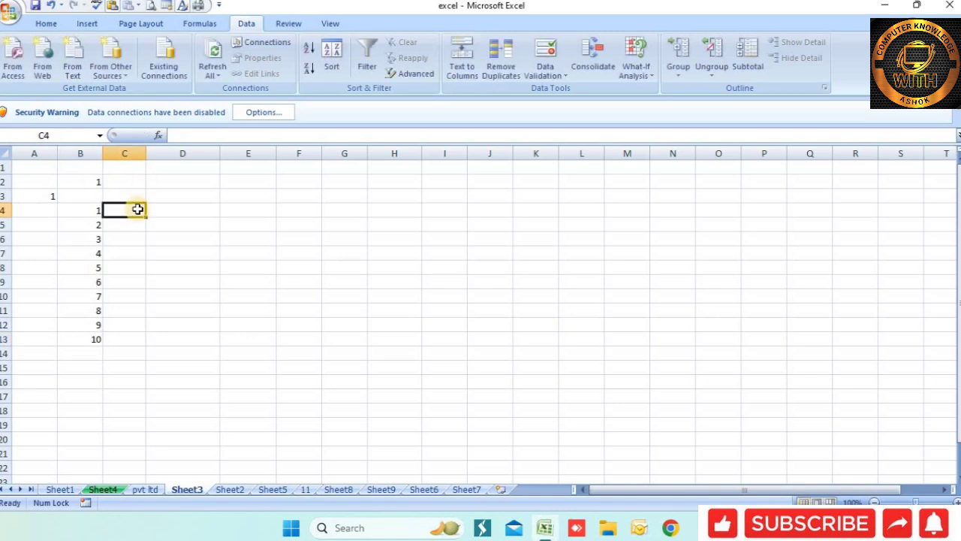
pyautogui.write('2')
pyautogui.press('Tab')
pyautogui.write('3')
pyautogui.press('Tab')
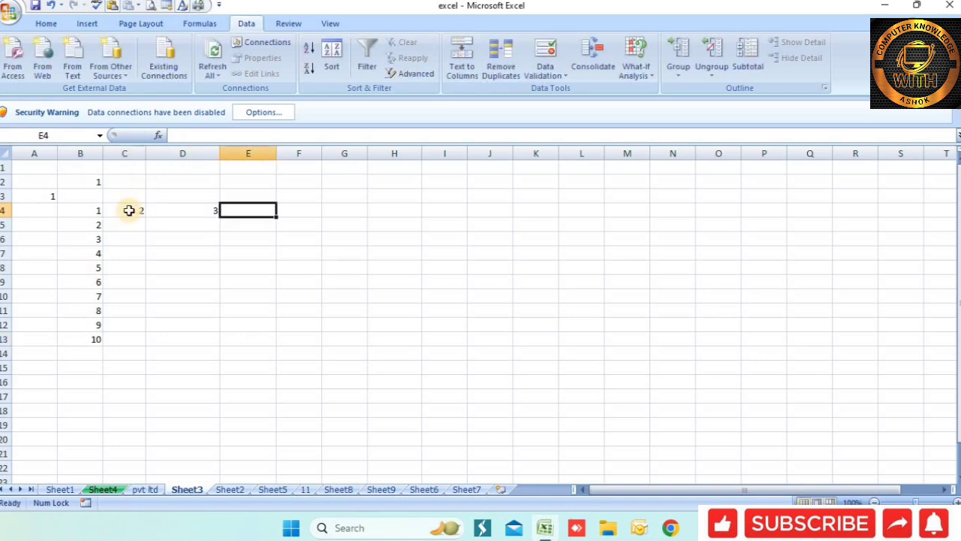
pyautogui.write('4')
pyautogui.press('Tab')
pyautogui.write('5')
pyautogui.press('Tab')
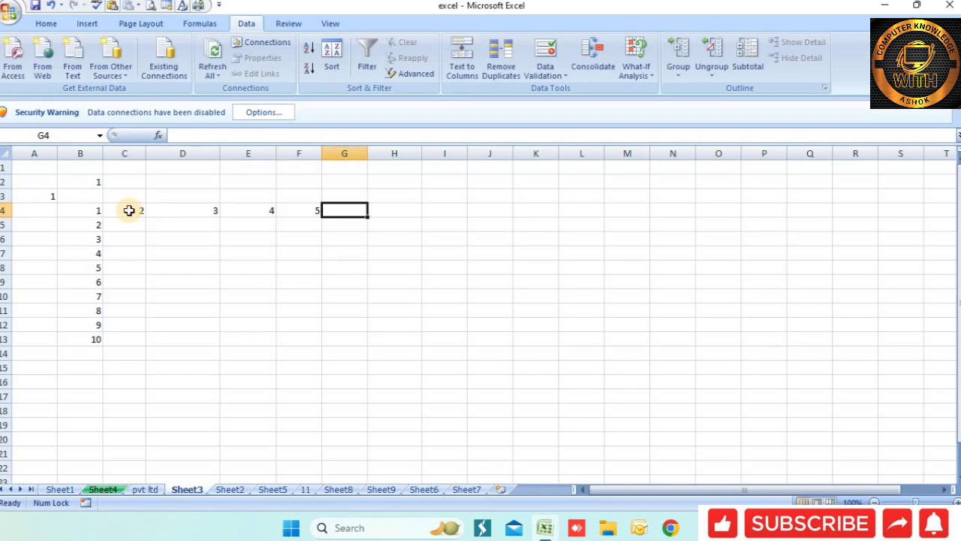
pyautogui.write('6')
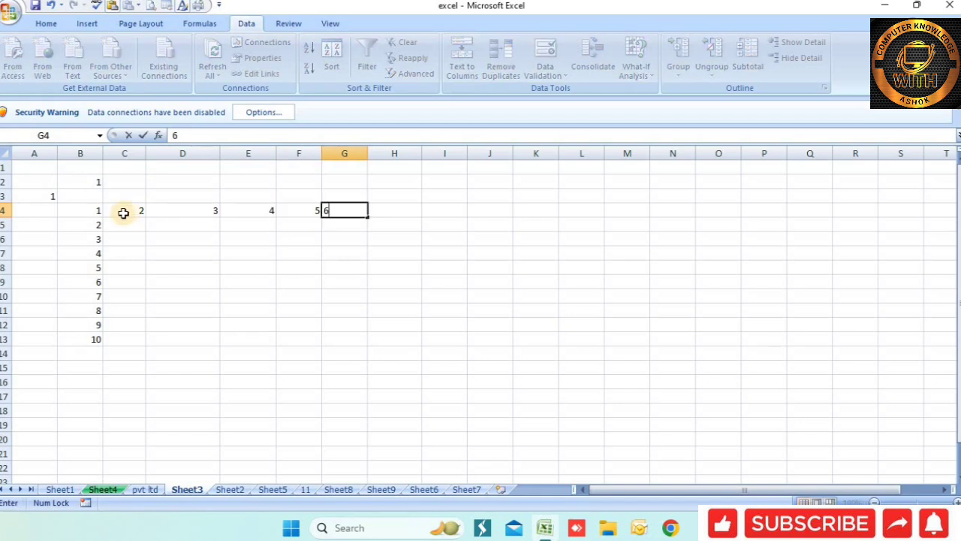
# Create a two-variable Data Table over B4:G13 with row input cell $B$2 and column input cell $A$3.
pyautogui.moveTo(101, 210); pyautogui.dragTo(328, 332)
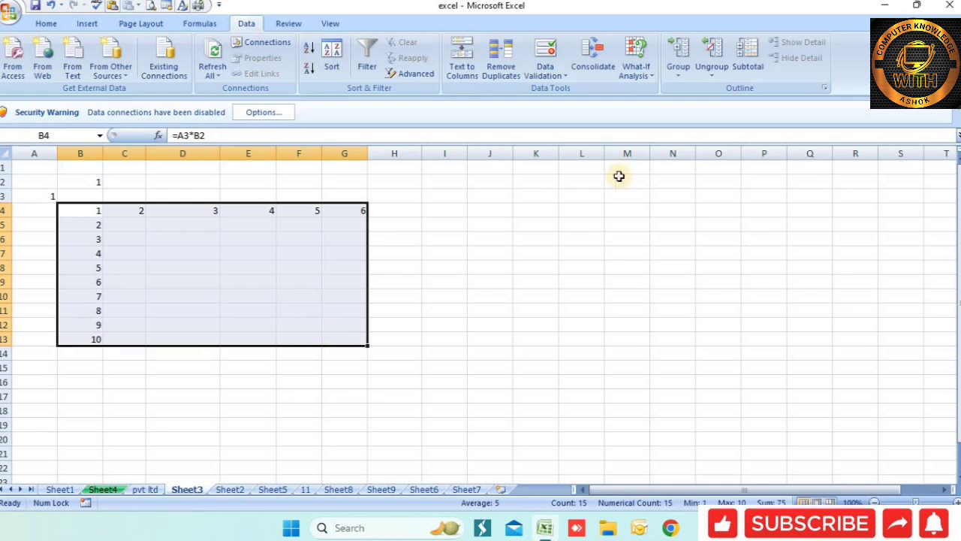
pyautogui.click(651, 75)
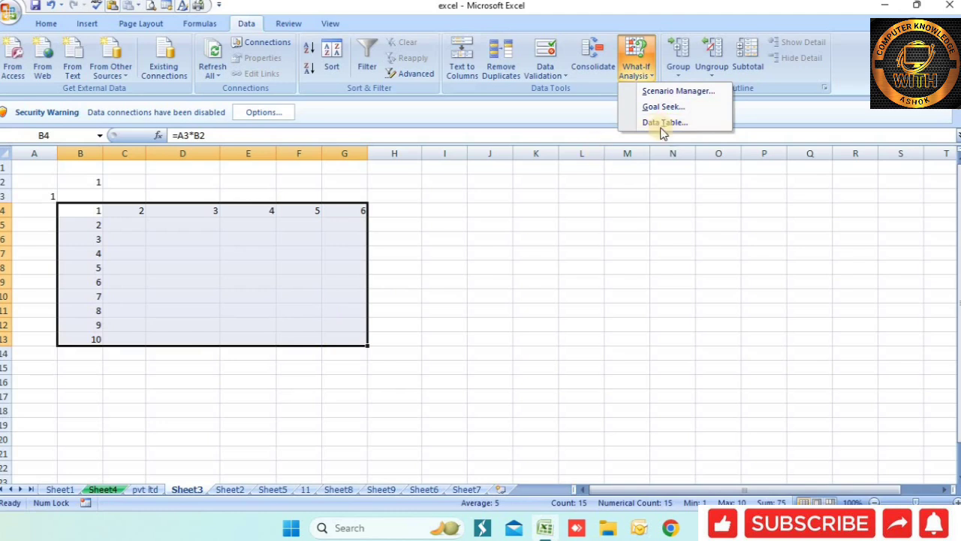
pyautogui.click(87, 24)
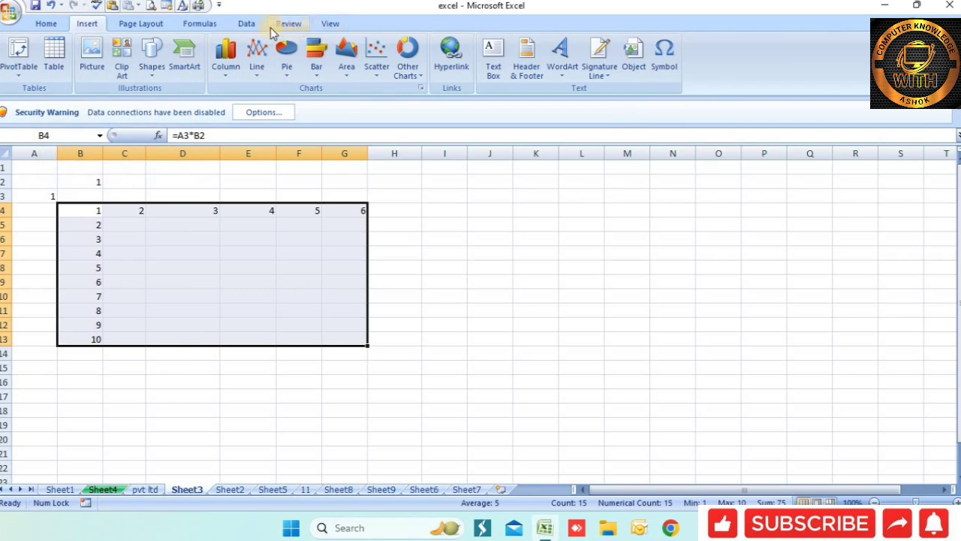
pyautogui.click(248, 24)
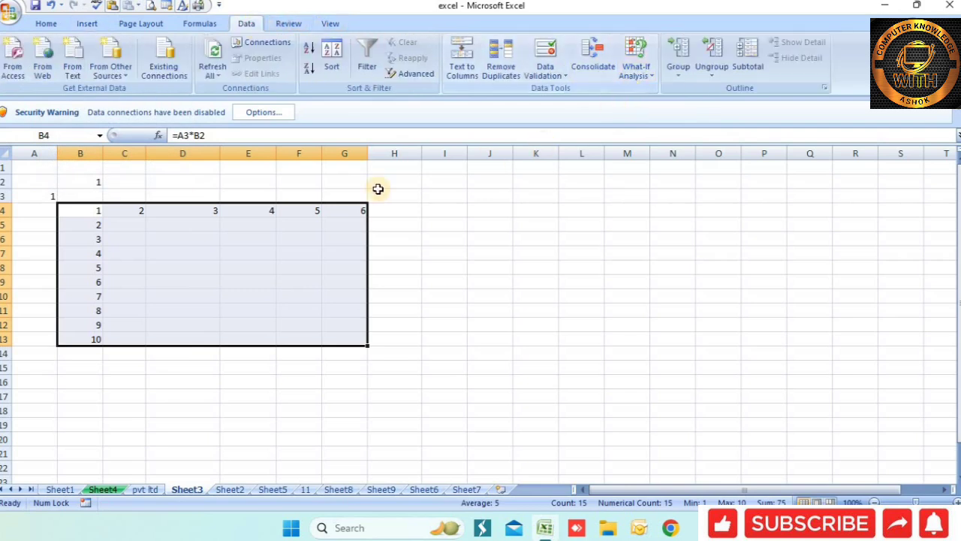
pyautogui.click(635, 75)
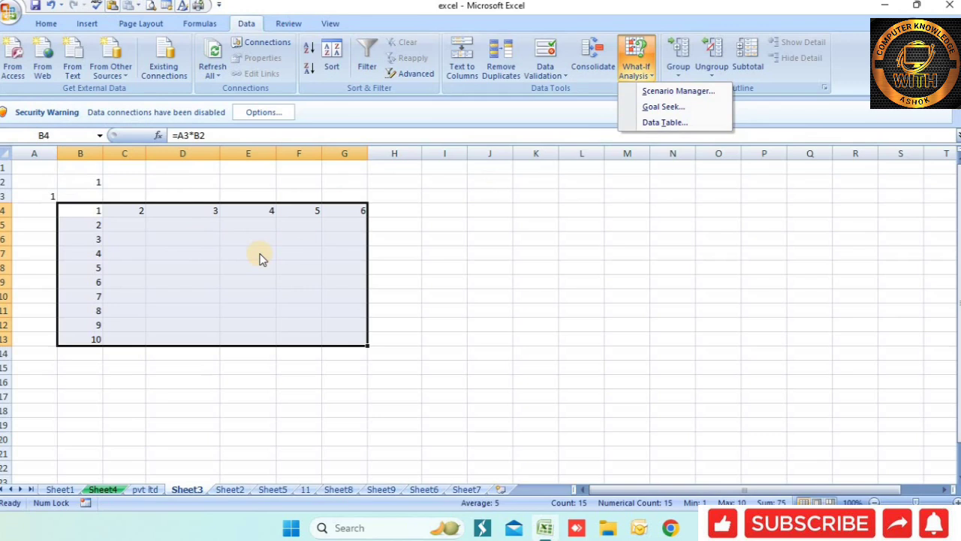
pyautogui.click(664, 123)
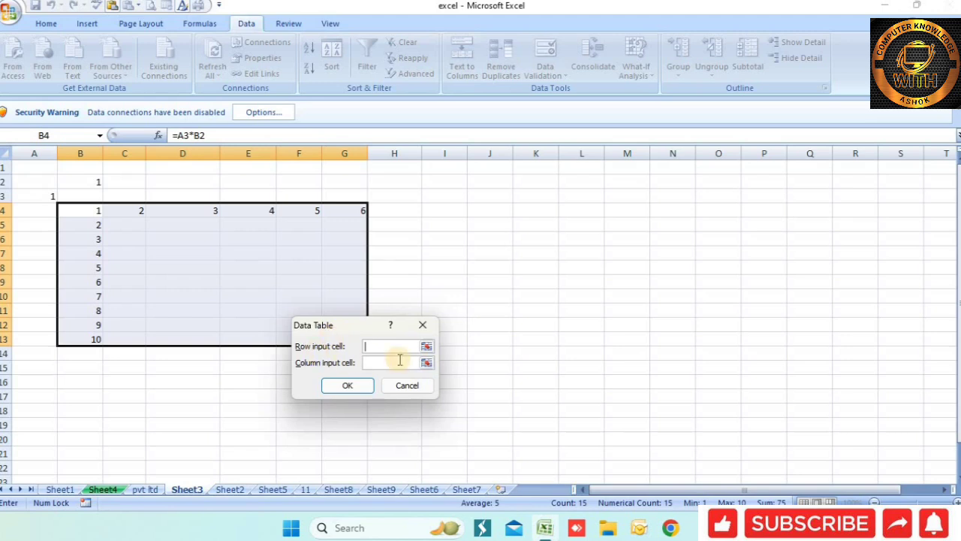
pyautogui.click(84, 182)
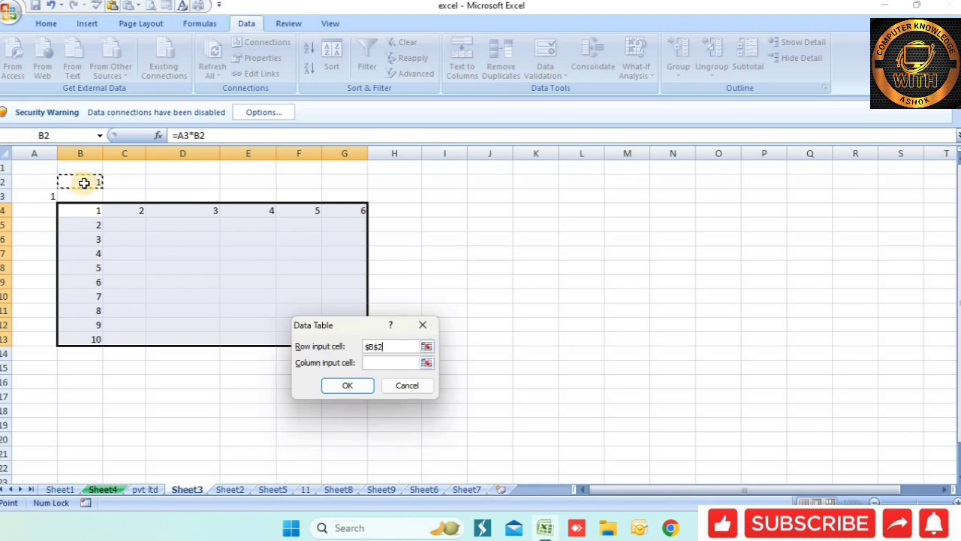
pyautogui.click(372, 363)
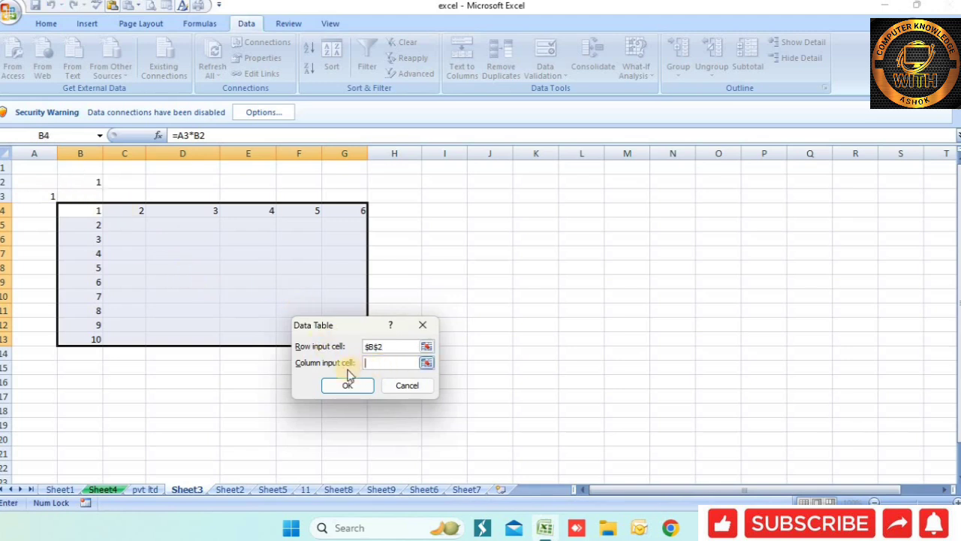
pyautogui.click(43, 197)
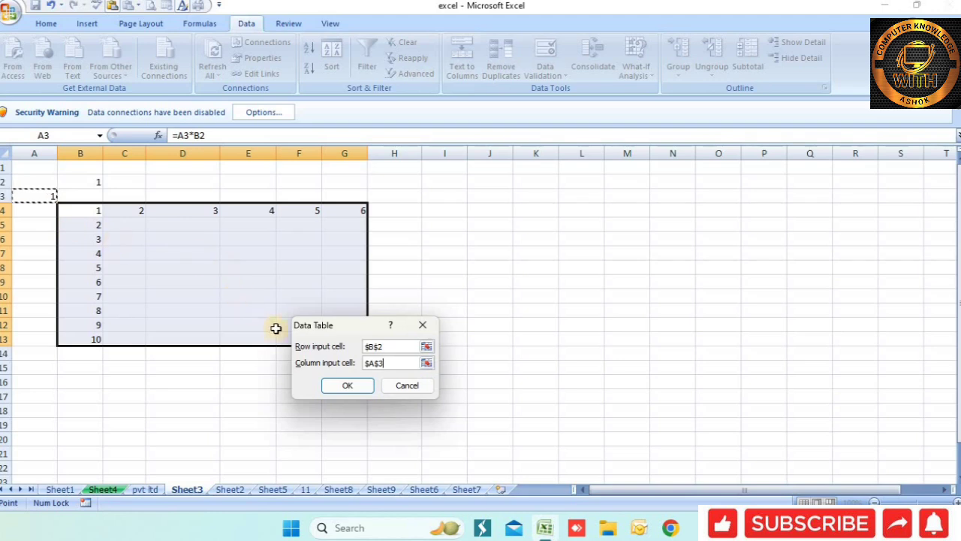
pyautogui.click(350, 385)
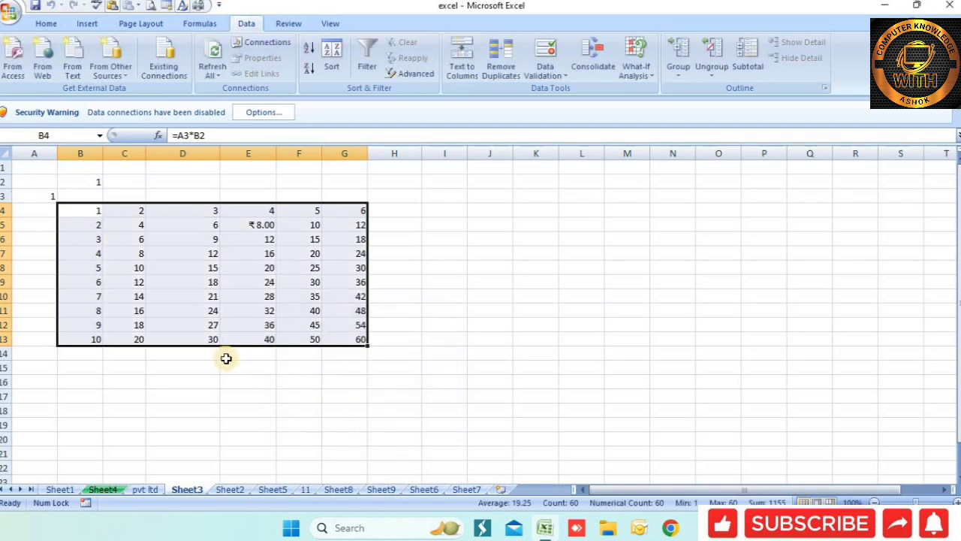
# Examine the multiplication results across the data table in B4:G13.
pyautogui.click(90, 215)
pyautogui.moveTo(90, 213); pyautogui.dragTo(353, 342)
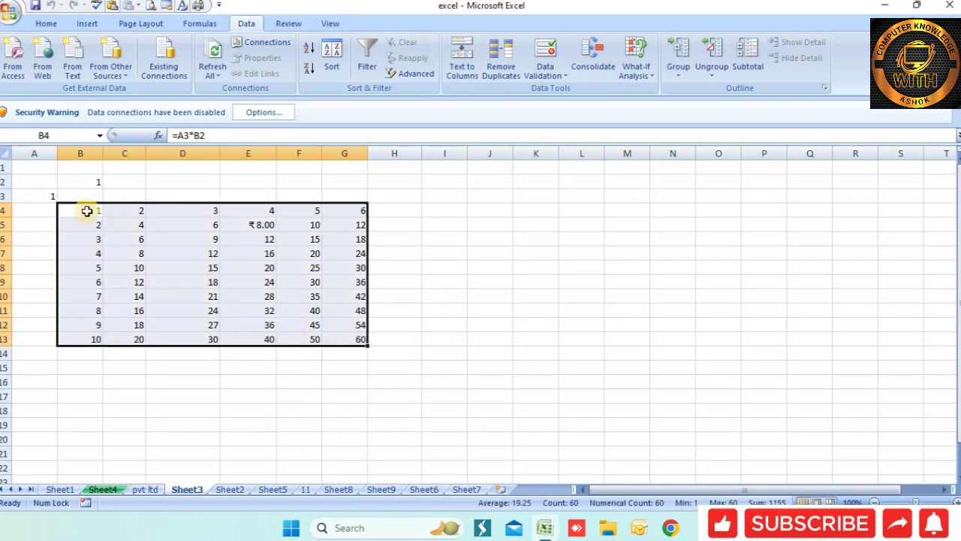
pyautogui.moveTo(86, 210); pyautogui.dragTo(308, 252)
pyautogui.click(353, 211)
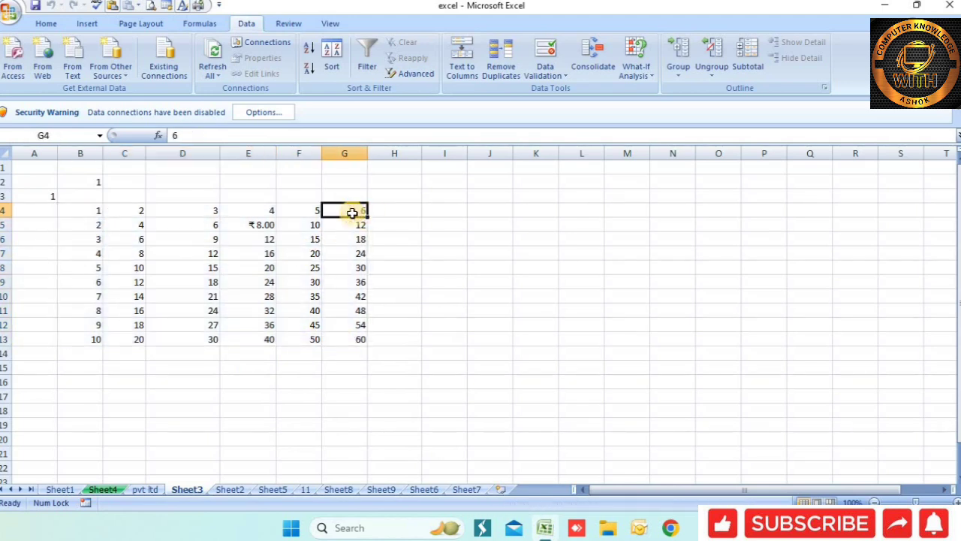
pyautogui.scroll(-2, 244, 221)
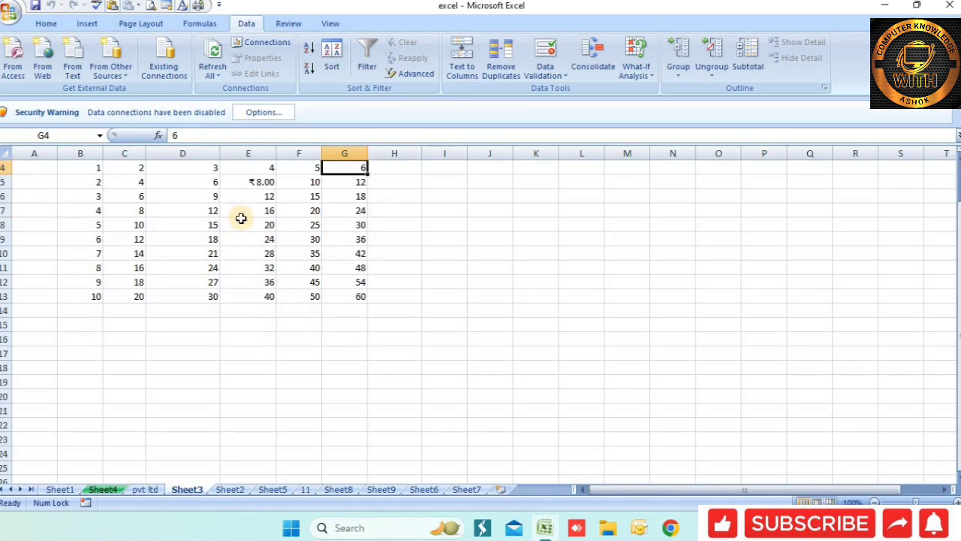
pyautogui.scroll(2, 244, 220)
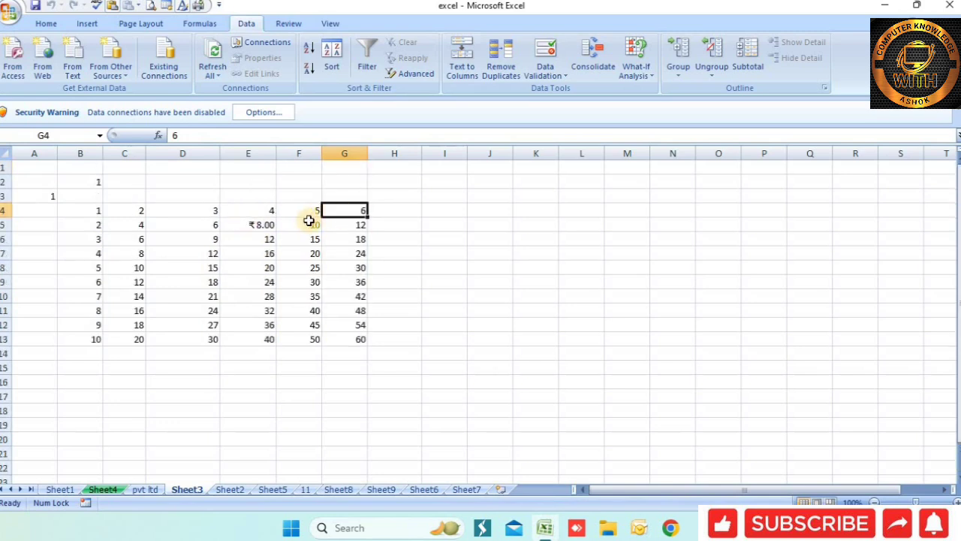
pyautogui.click(396, 211)
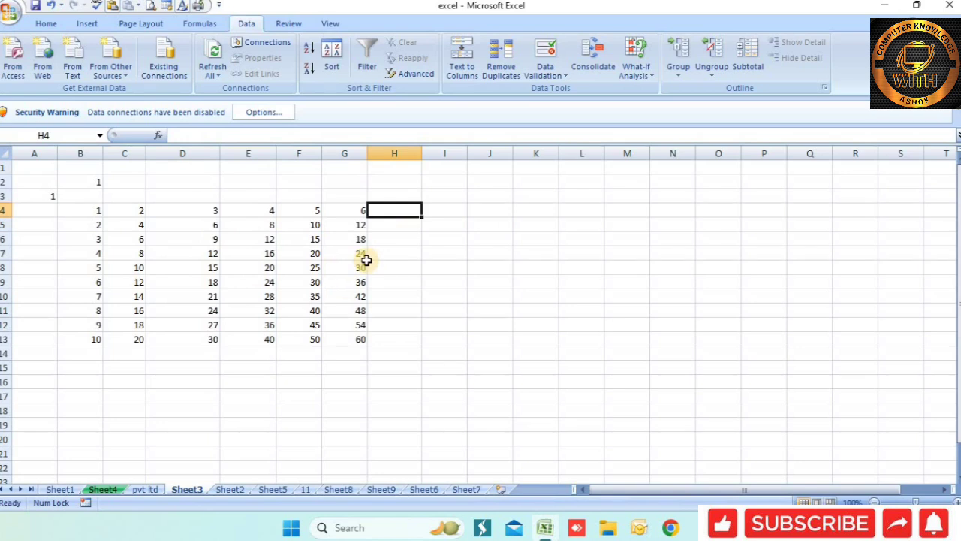
pyautogui.click(636, 69)
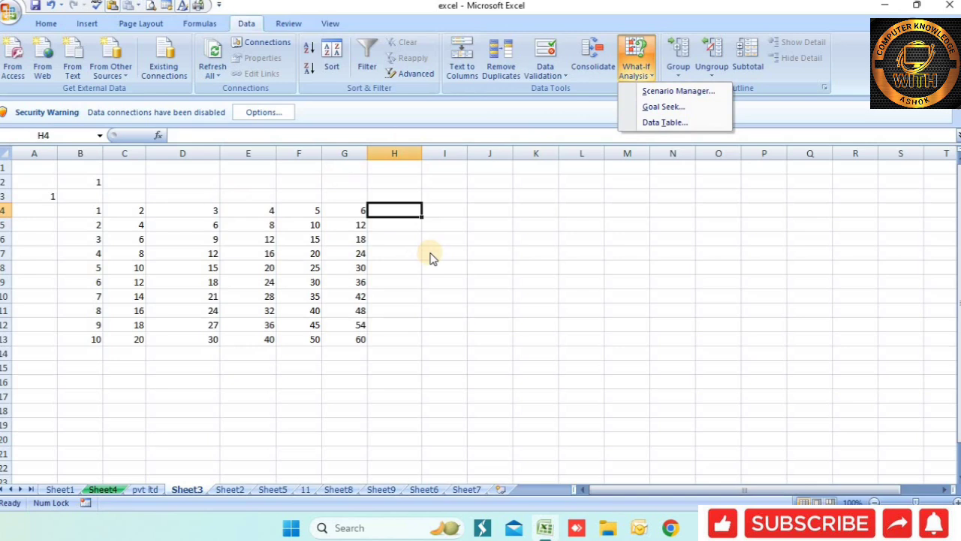
pyautogui.click(492, 250)
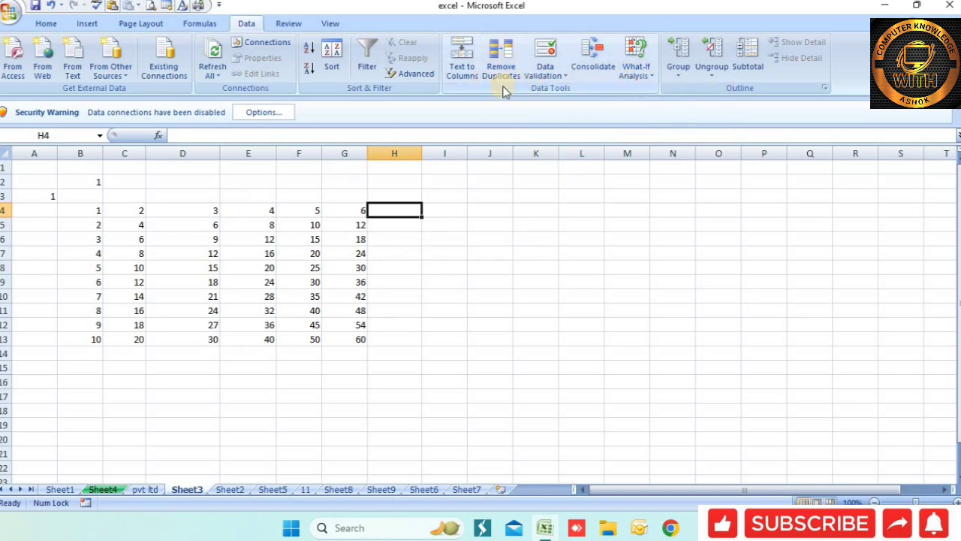
pyautogui.click(489, 239)
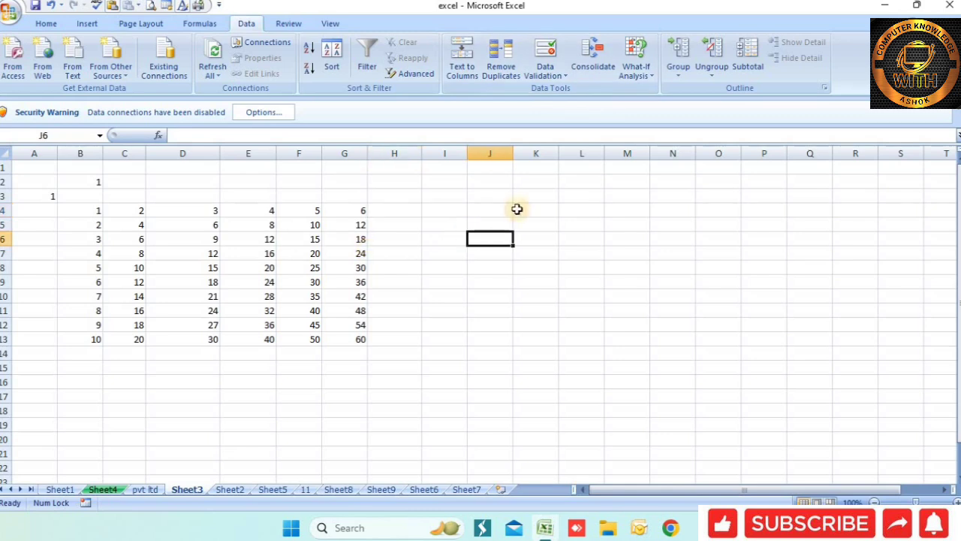